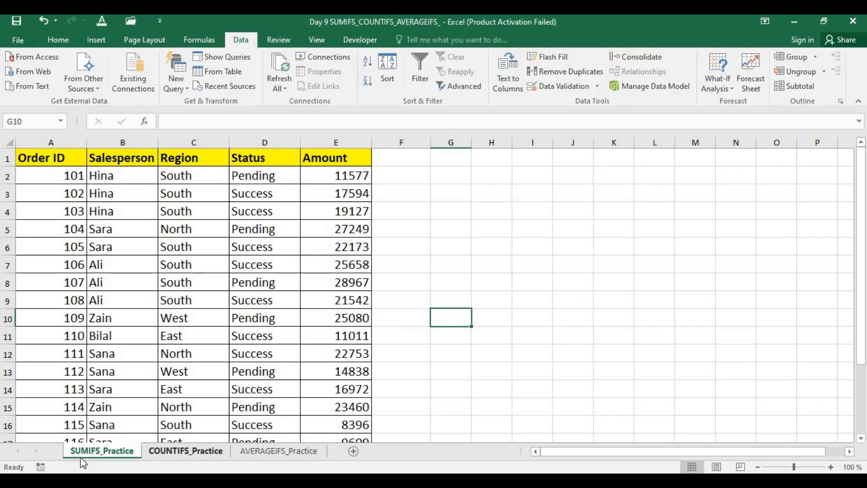
Look through the COUNTIFS_Practice and AVERAGEIFS_Practice sheets and examine the Order ID to Amount columns on SUMIFS_Practice.
left_click(189, 457)
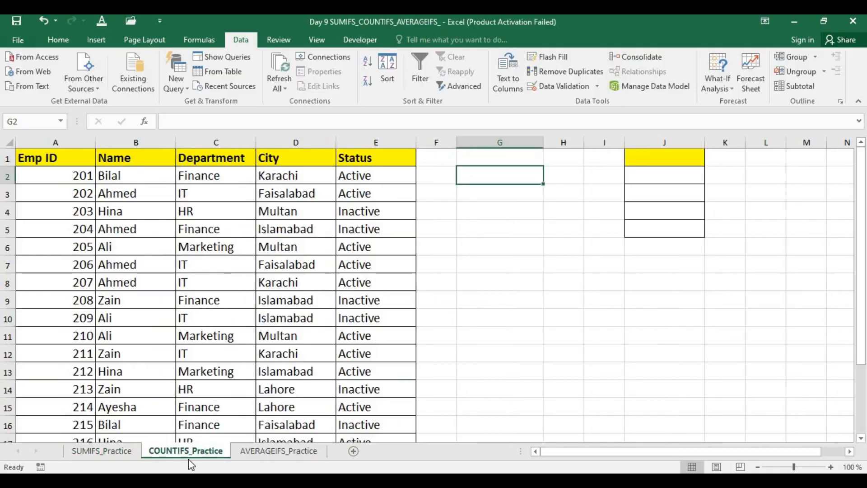
left_click(307, 449)
left_click(96, 456)
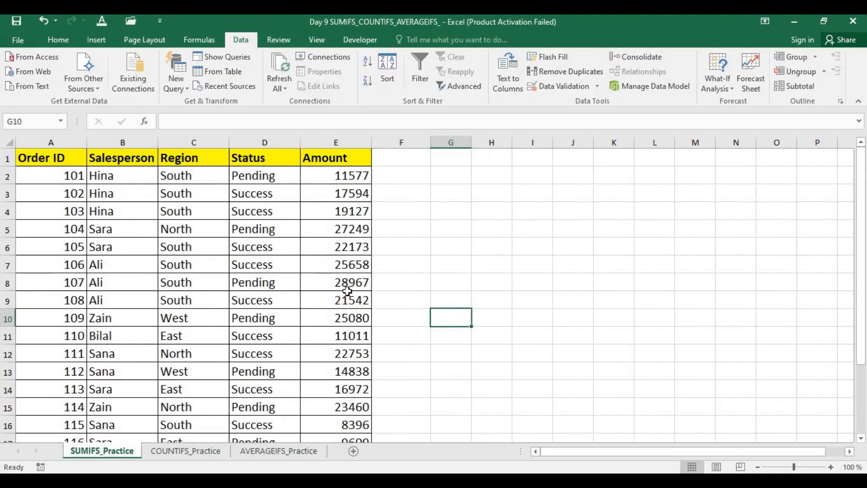
left_click(424, 266)
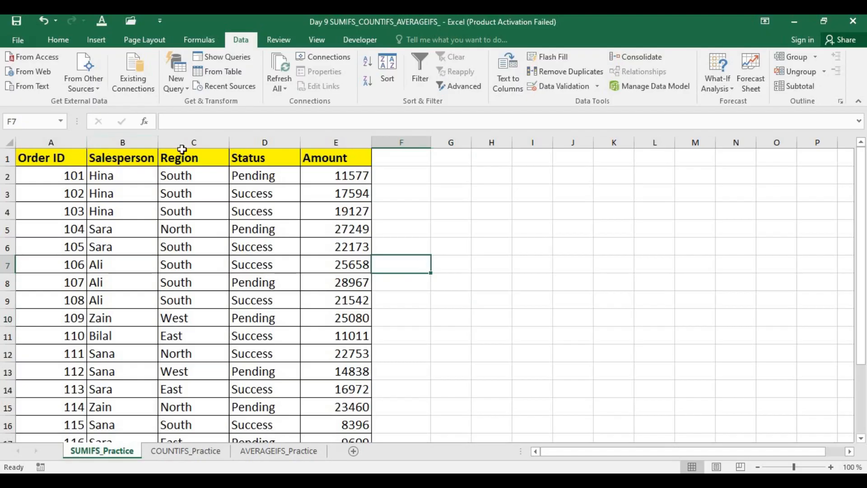
left_click(334, 141)
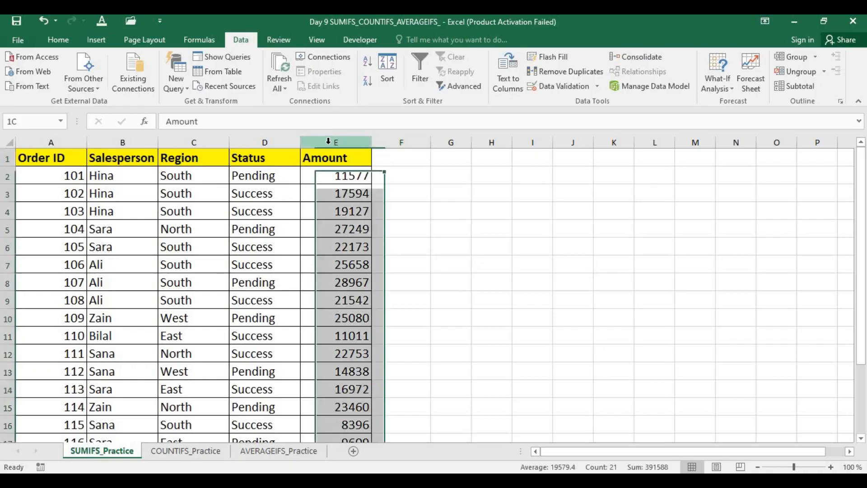
left_click(54, 141)
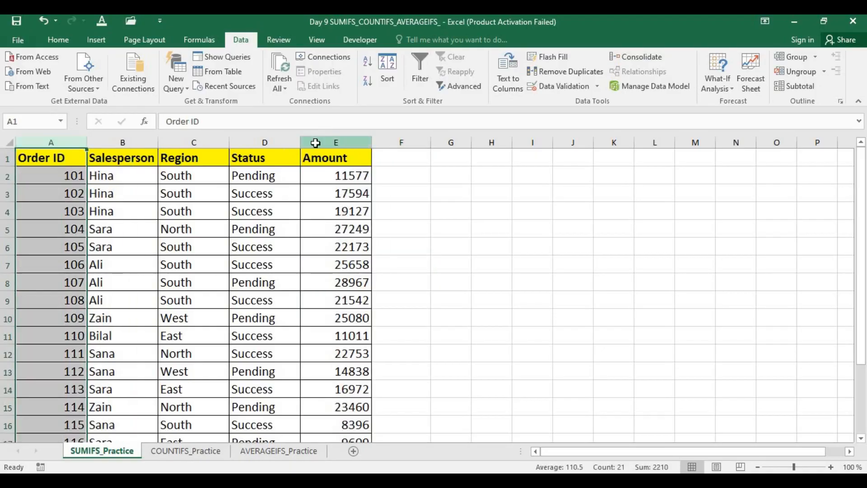
left_click(315, 141)
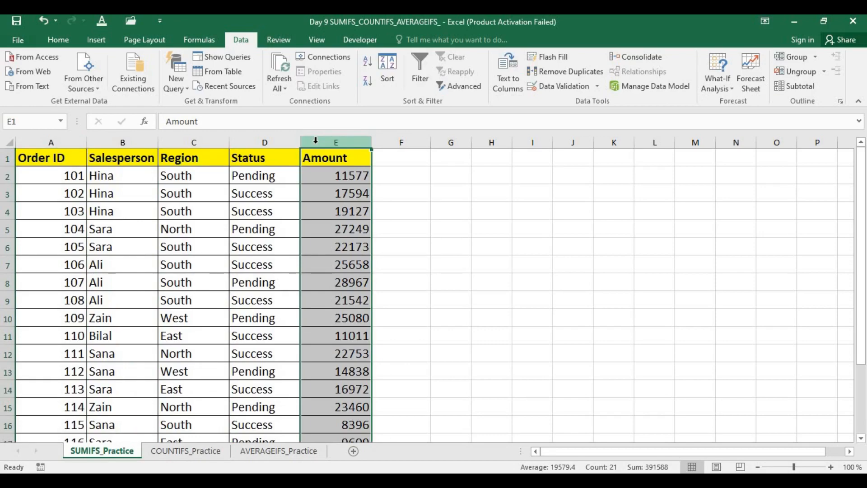
Widen the empty column F beside the Amount column to about twice its width.
left_click(418, 175)
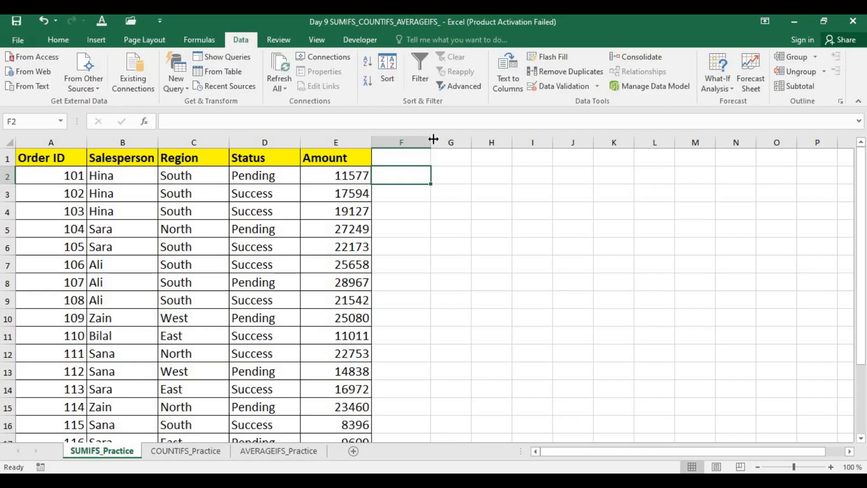
left_click_drag(430, 142, 497, 141)
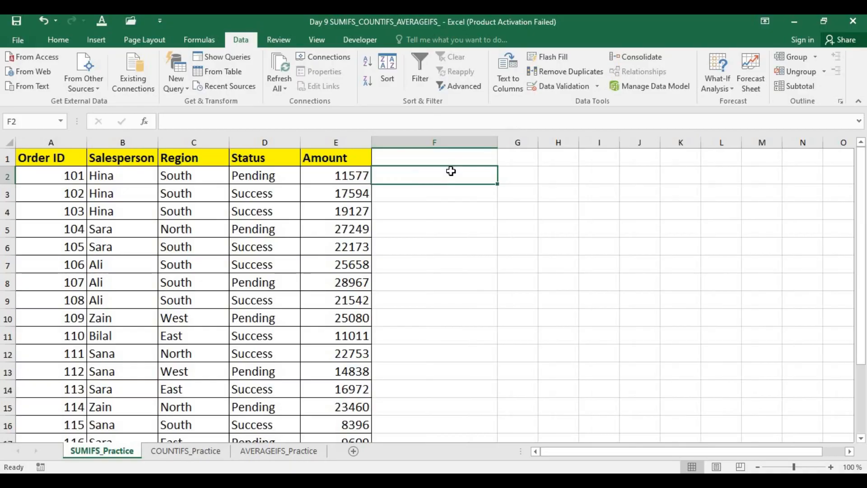
type("sum")
key("BackSpace")
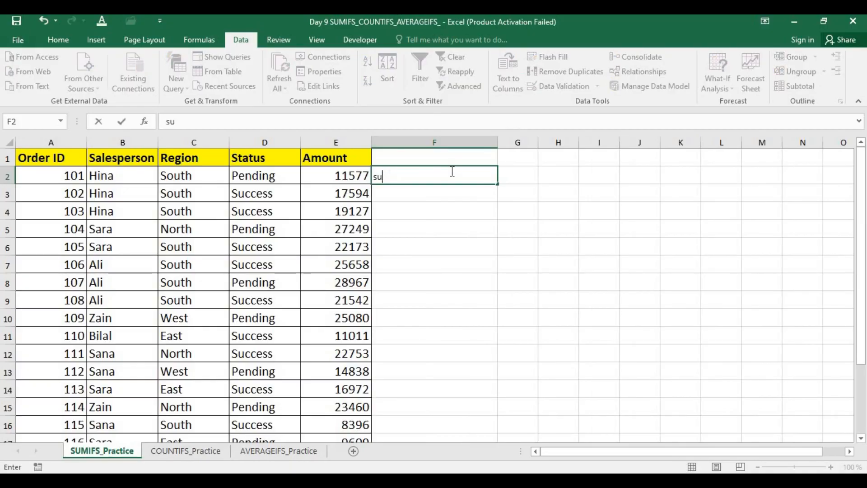
key("BackSpace")
key("BackSpace")
Increase the font size of the whole empty column F to 20.
left_click(454, 142)
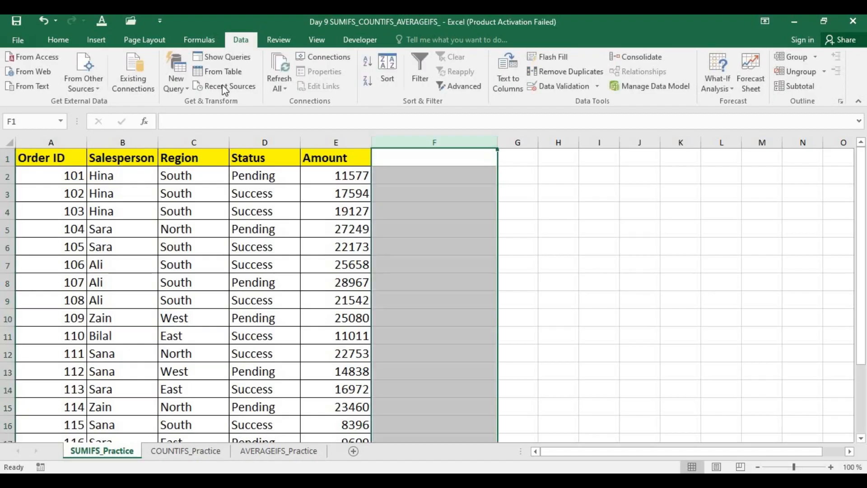
left_click(53, 38)
left_click(207, 64)
left_click(207, 65)
left_click(207, 64)
left_click(208, 65)
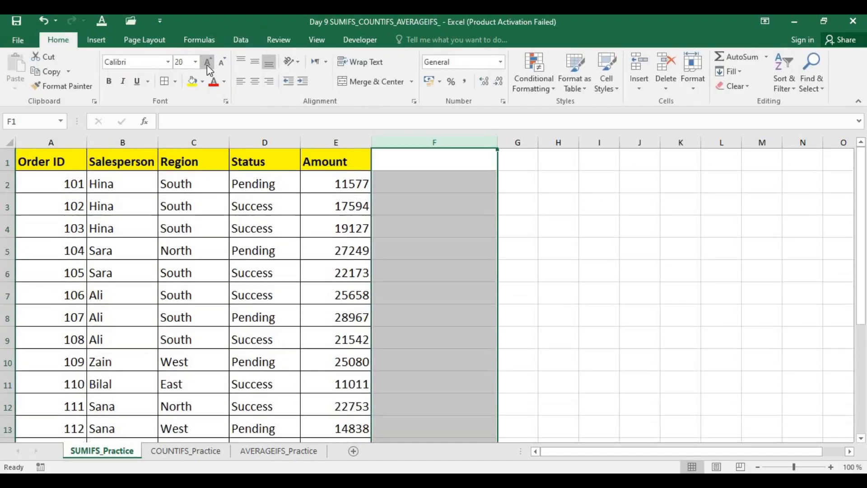
Start a SUMIFS formula in cell F2 with the whole Amount column, E:E, as the sum range.
left_click(422, 188)
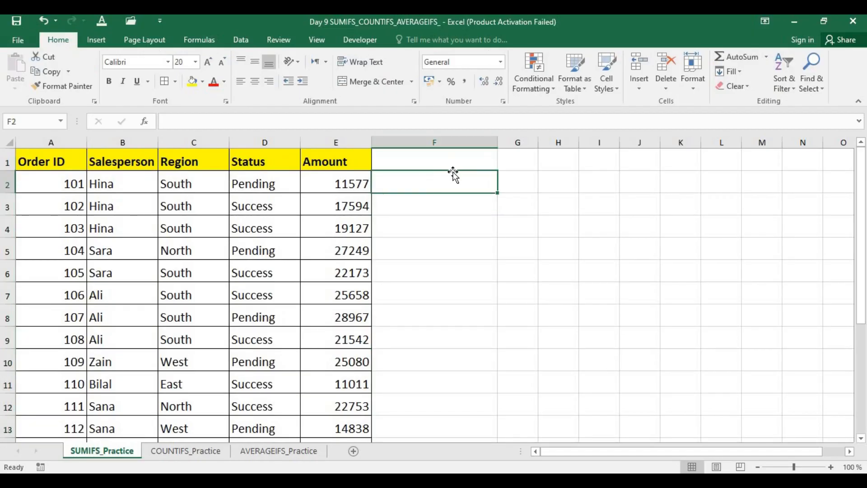
type("=sum")
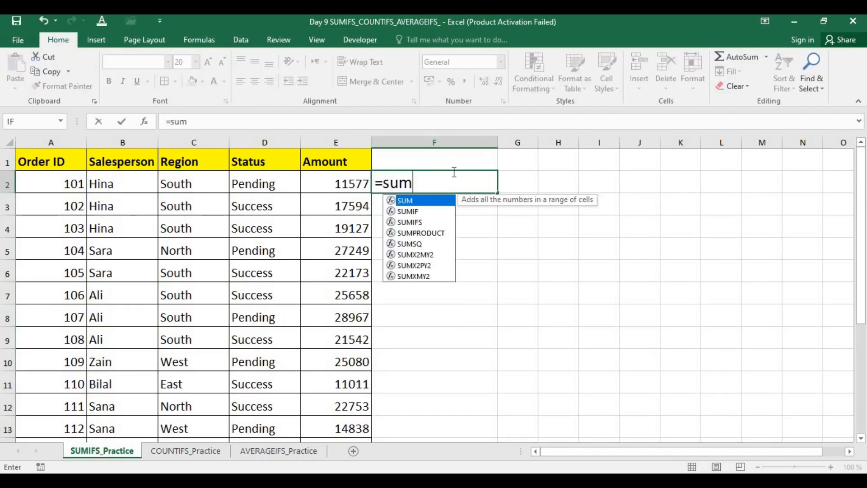
type("if")
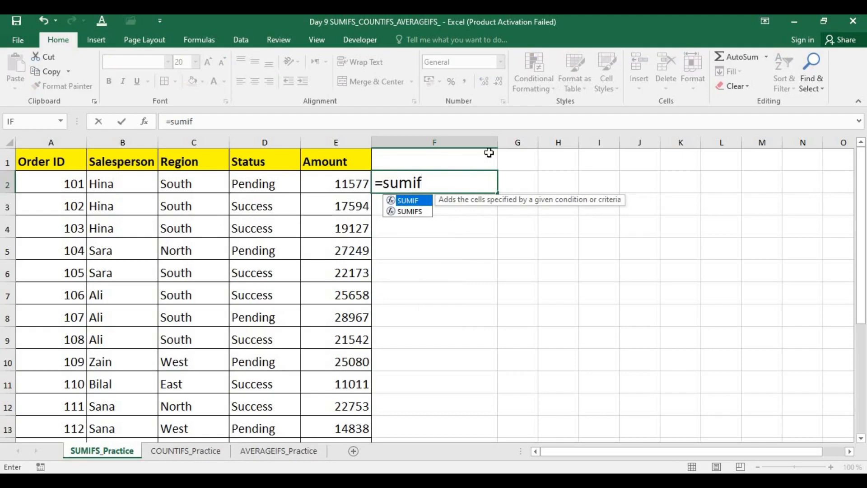
key("Down")
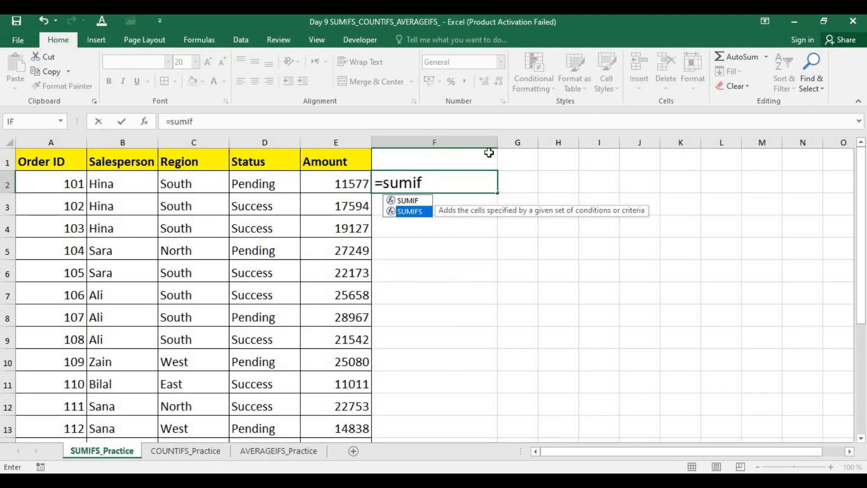
double_click(416, 218)
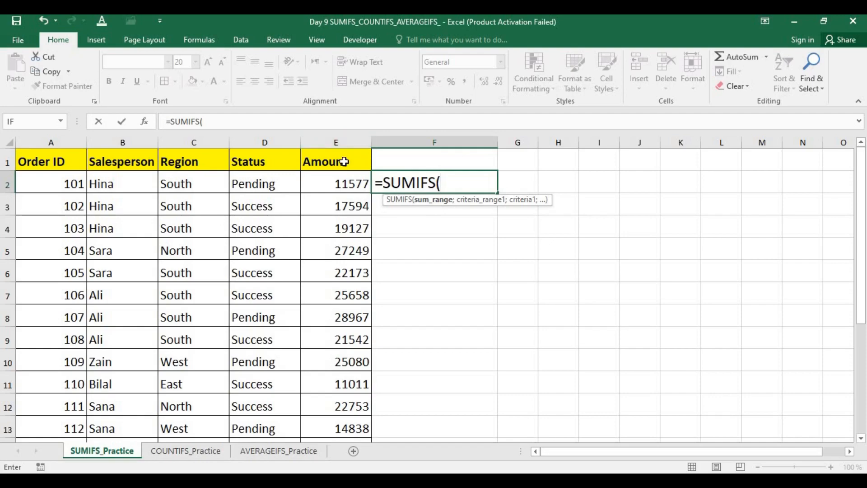
left_click(341, 142)
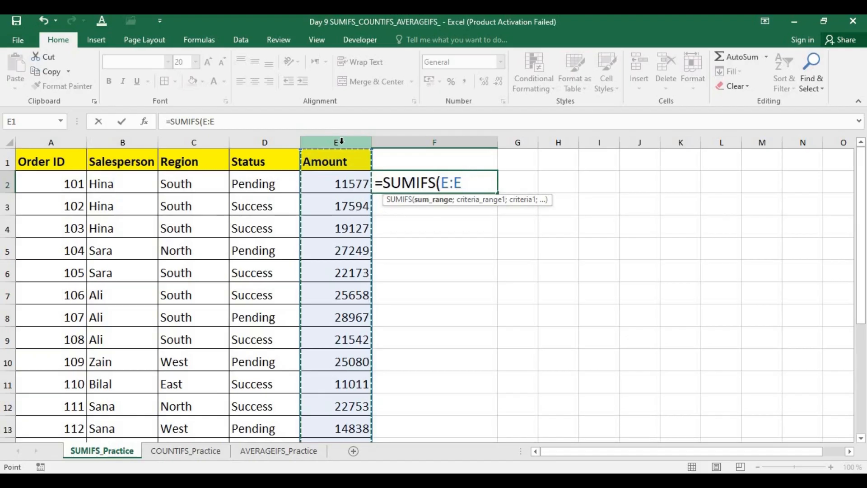
type(";")
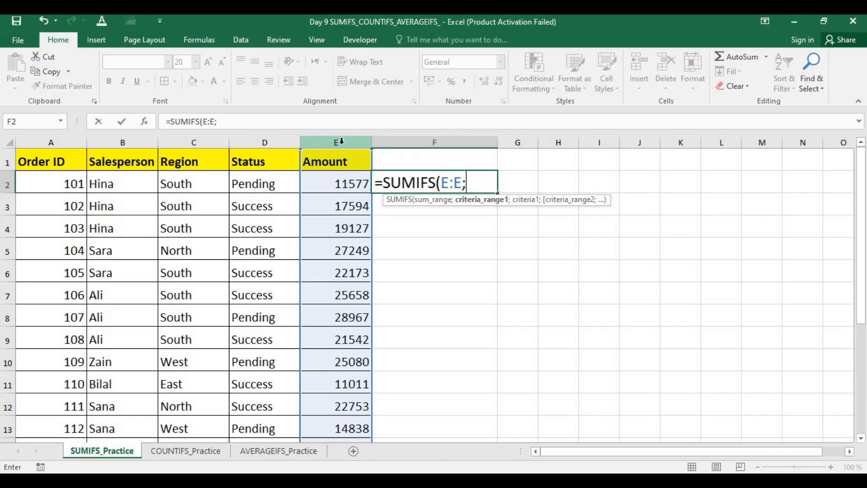
Complete the SUMIFS formula with the Region column C:C as criteria range and "South" as its criterion.
left_click(213, 139)
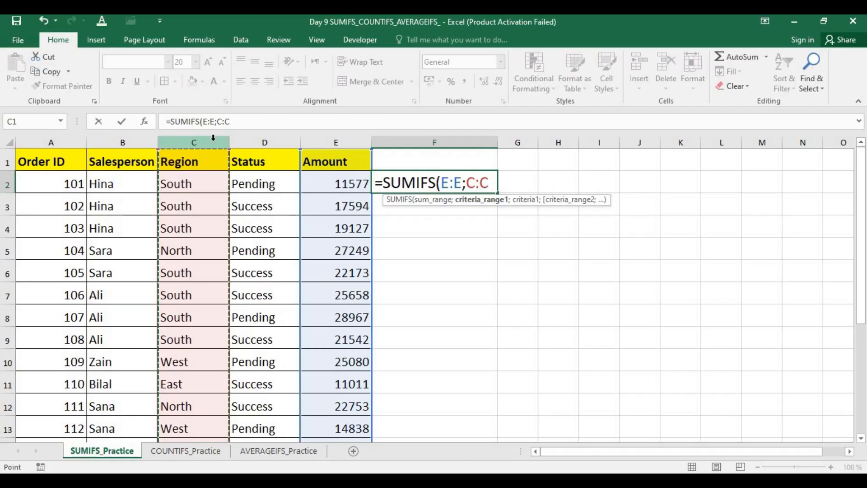
type(";")
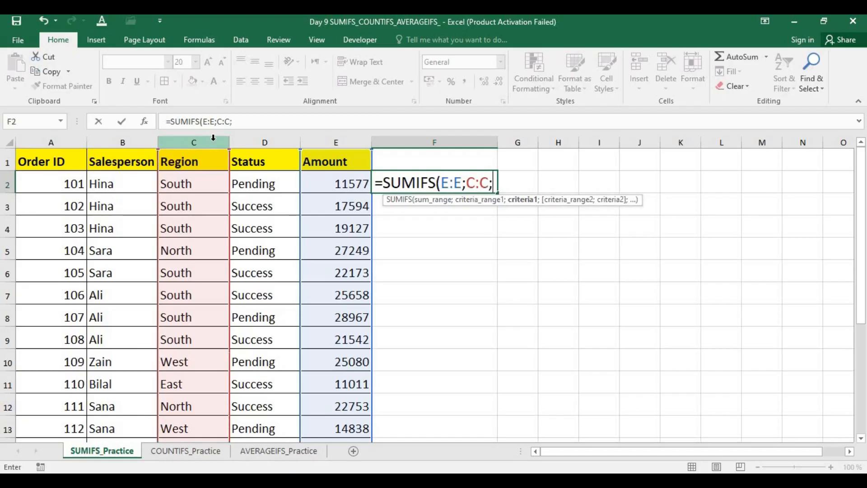
type("\"South\"")
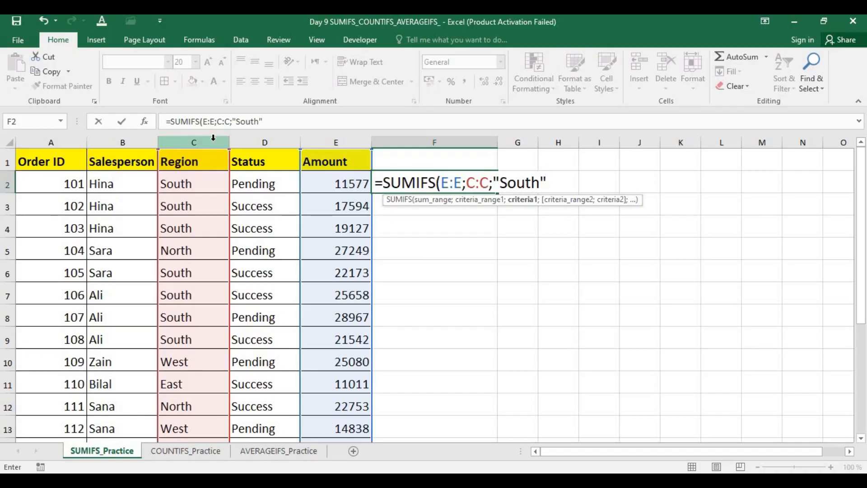
type(")")
key("Return")
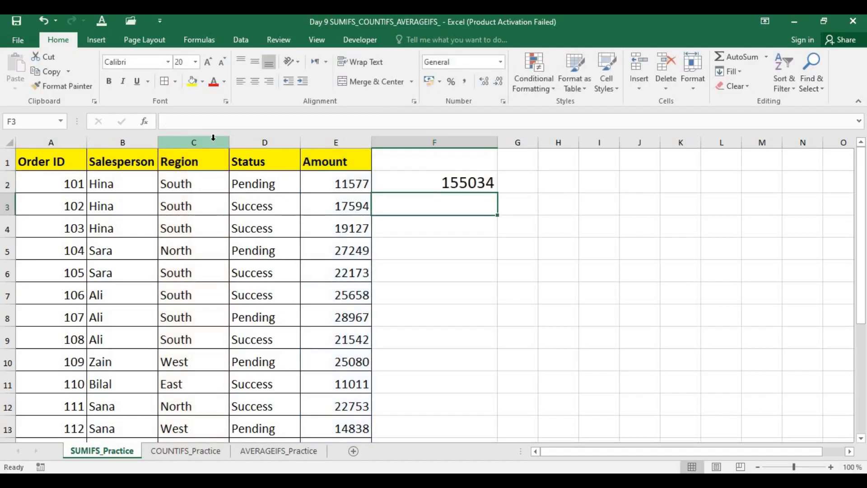
Add a second condition to F2's SUMIFS formula: Salesperson column B:B with the name of the salesperson in row 7, in quotes.
double_click(449, 182)
left_click(548, 182)
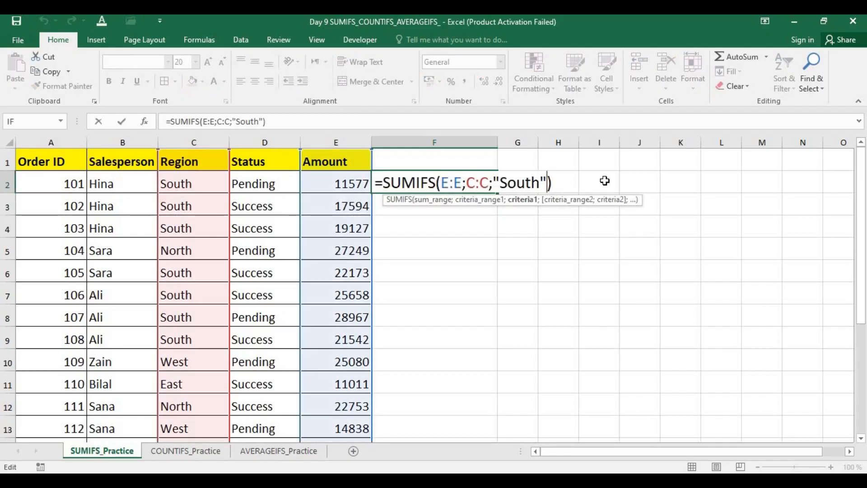
type(";")
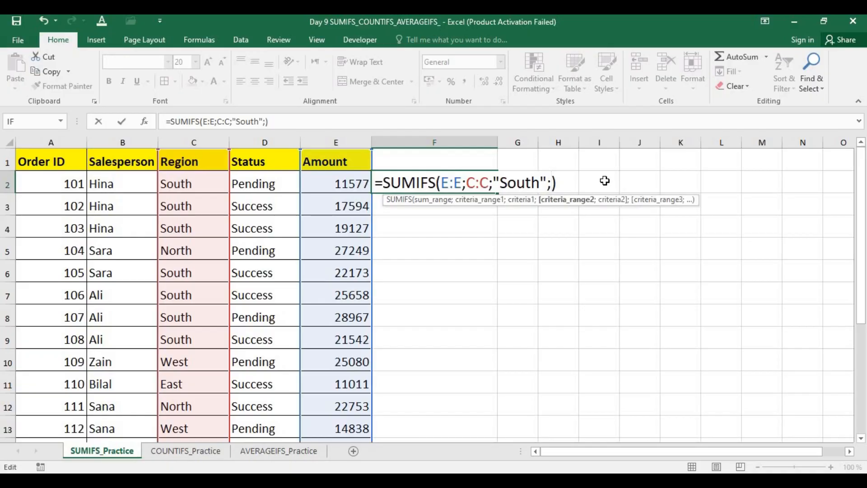
left_click(139, 135)
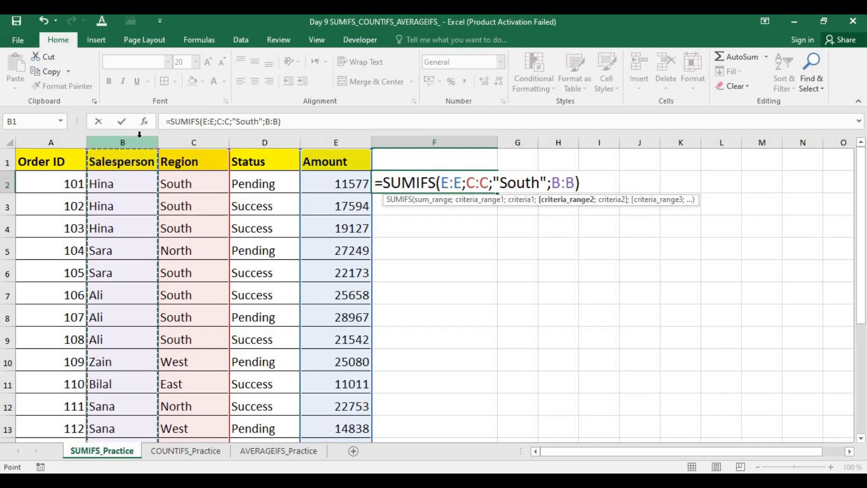
type(";")
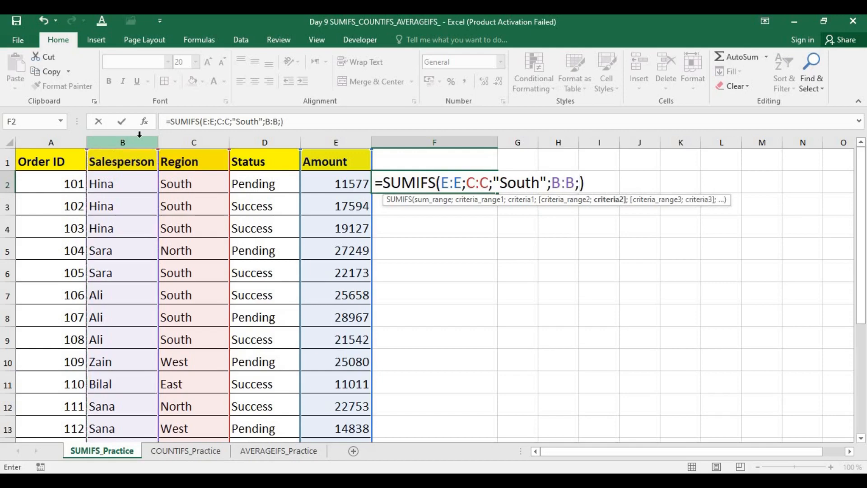
type("\"Ali")
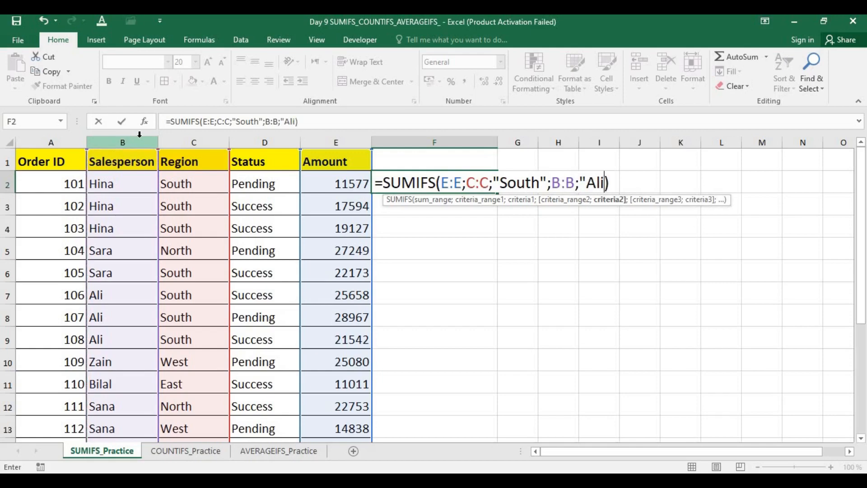
type("\"")
key("Return")
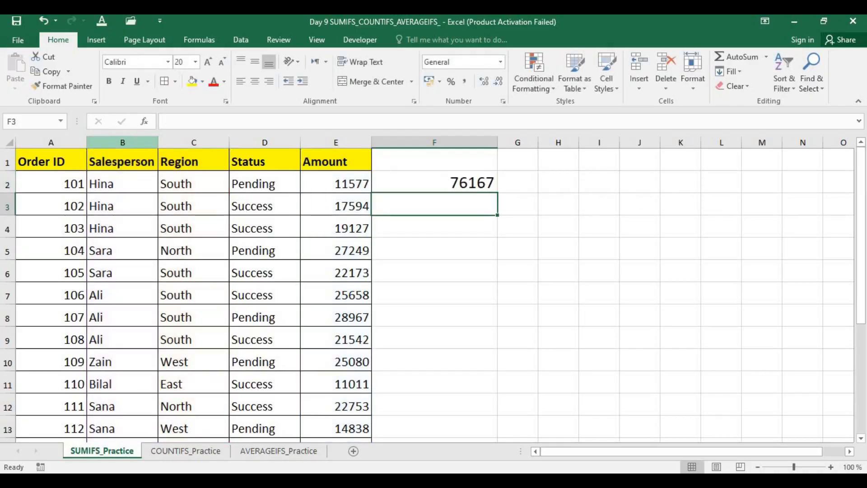
Add a third condition to F2's SUMIFS formula: Status column D:D with "Success" as its criterion.
left_click(449, 179)
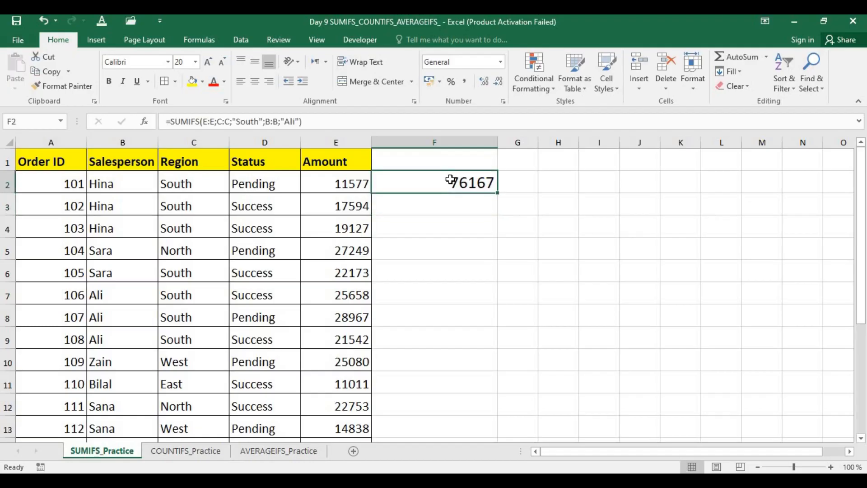
double_click(450, 180)
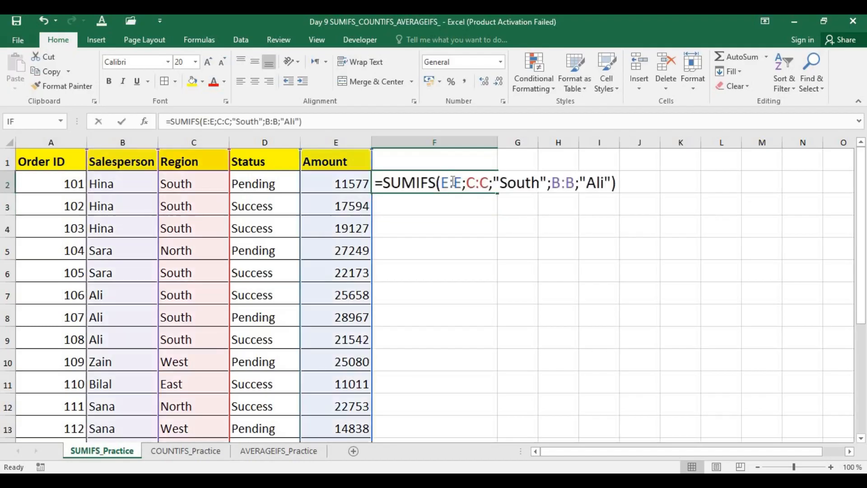
left_click(610, 182)
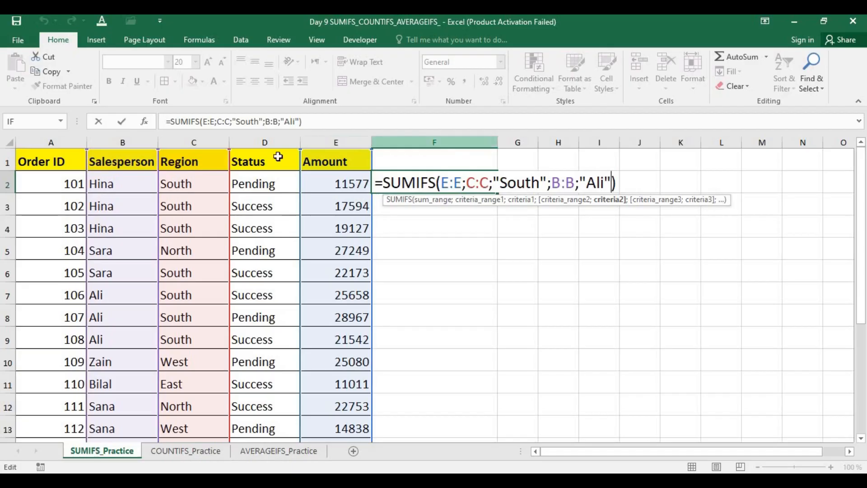
left_click(275, 137)
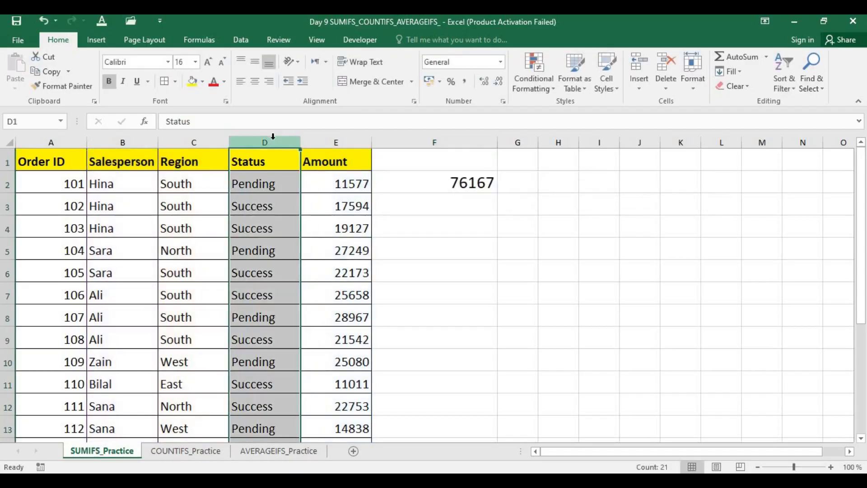
double_click(455, 182)
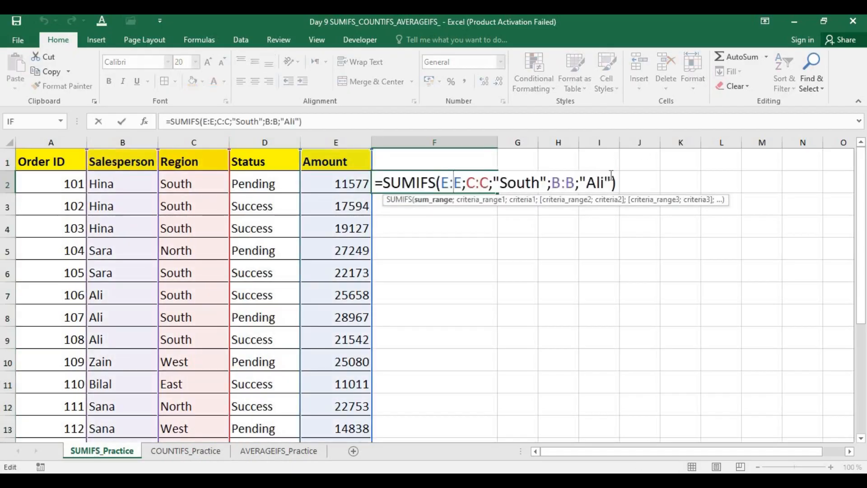
left_click(614, 183)
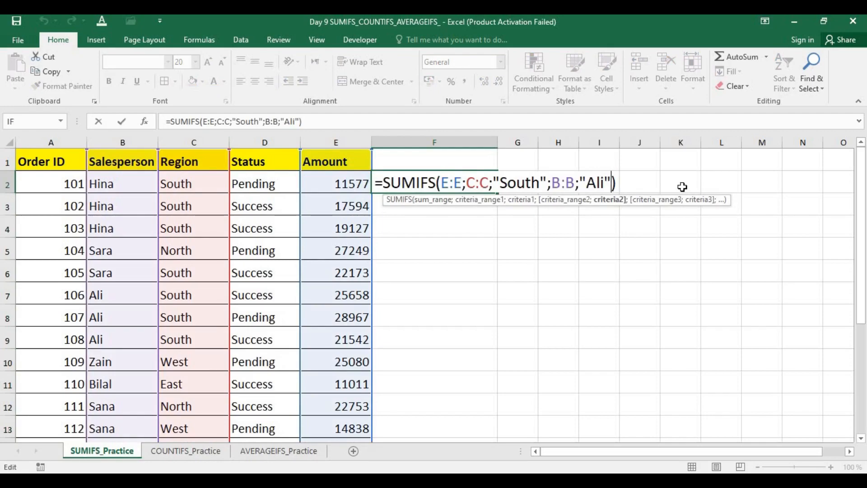
type(";")
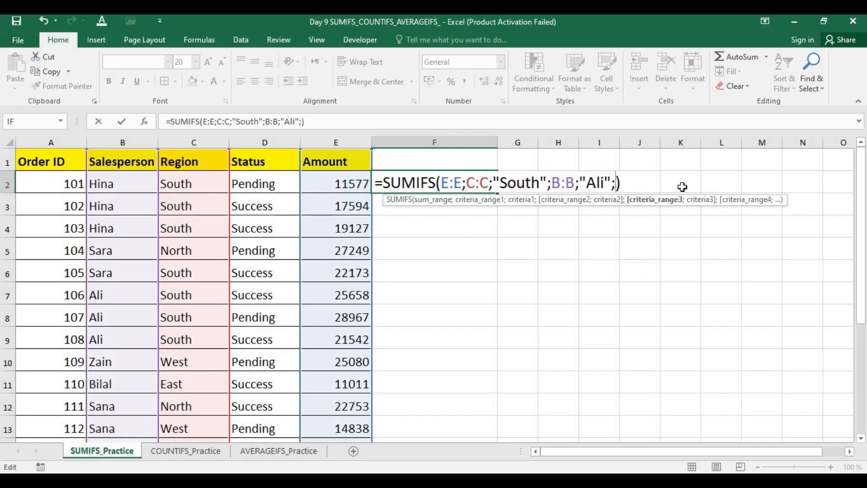
left_click(285, 140)
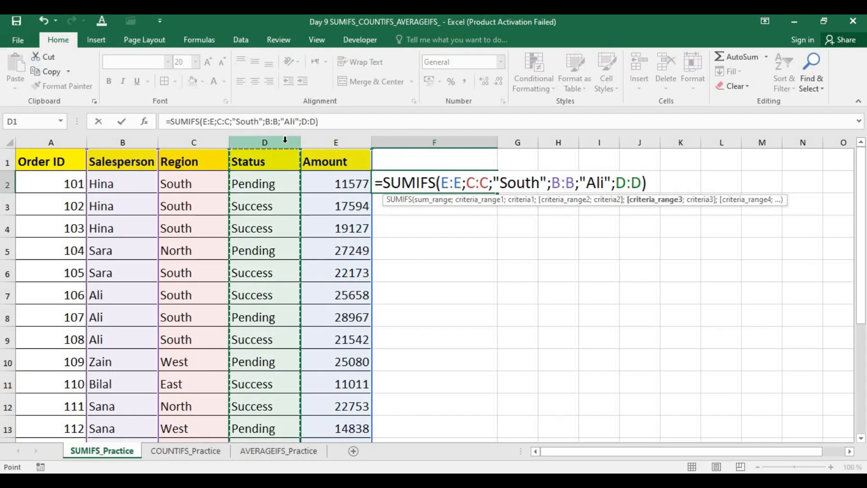
type(";\"Su")
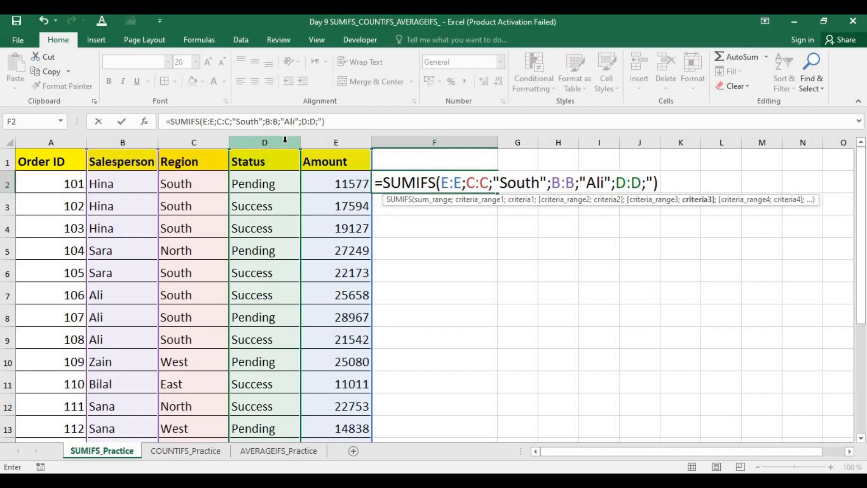
type("ccess")
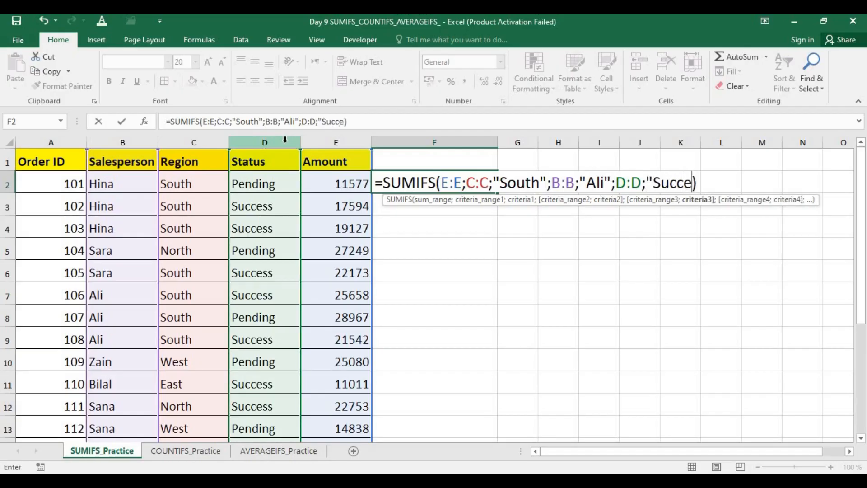
type("\"")
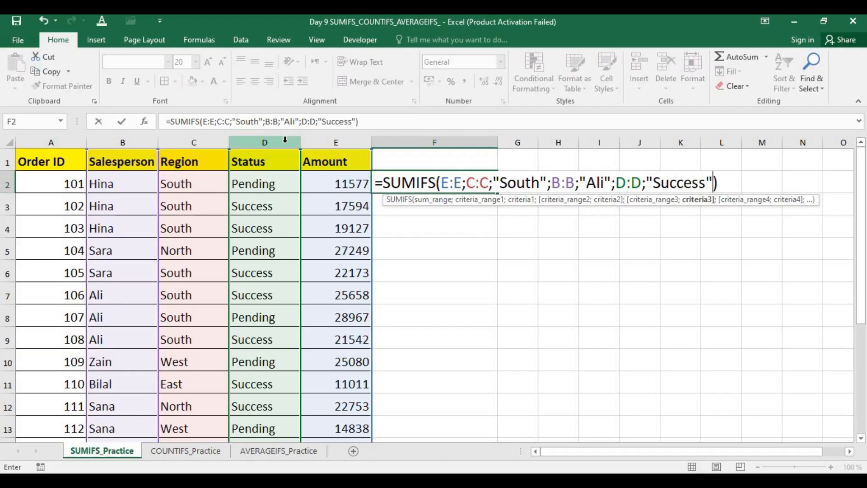
key("Return")
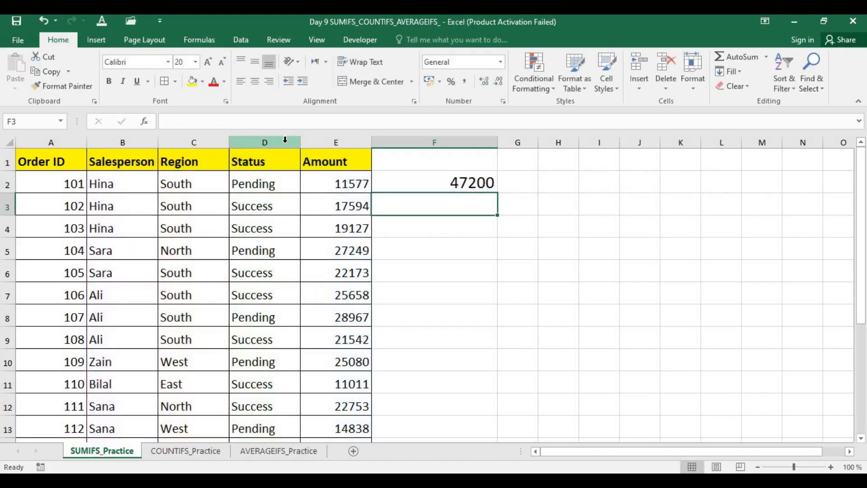
Open the SUMIFS formula in F2 and highlight its full text to review all three conditions.
left_click(446, 183)
double_click(447, 183)
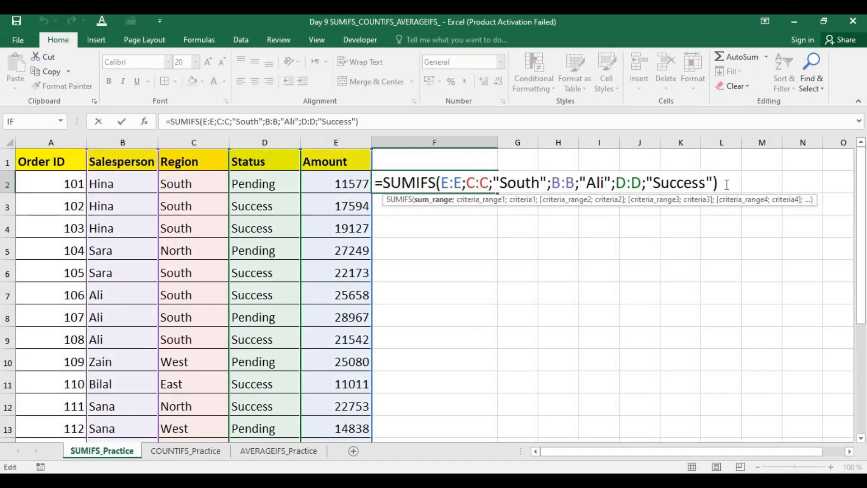
left_click_drag(569, 183, 374, 185)
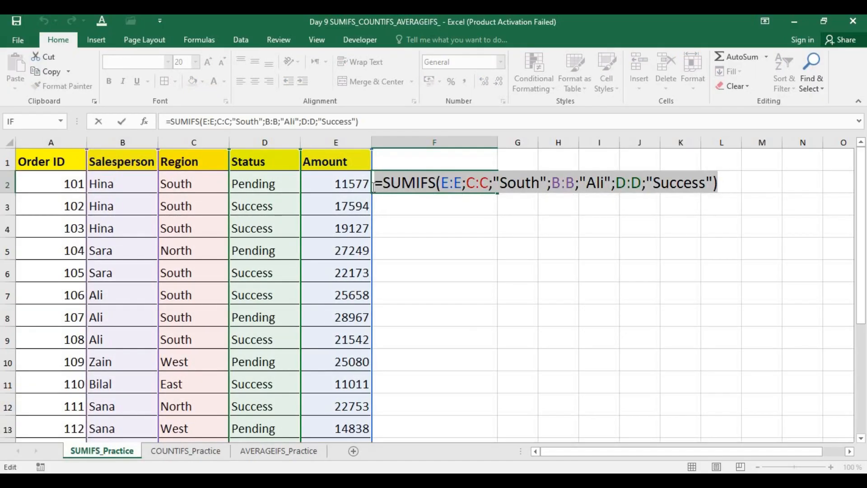
Switch to the PowerPoint roadmap, exit the slide show and display the "Week 2: Advanced Formulas" slide.
key("alt+Tab")
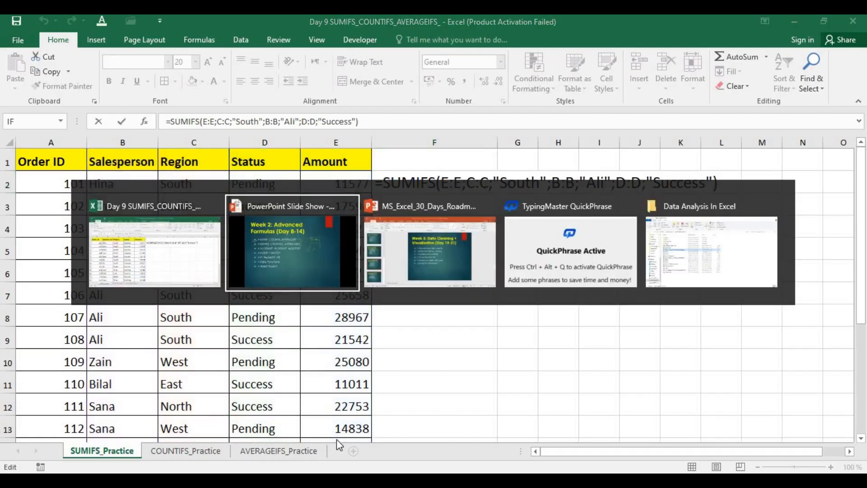
key("Right")
key("Right")
key("Left")
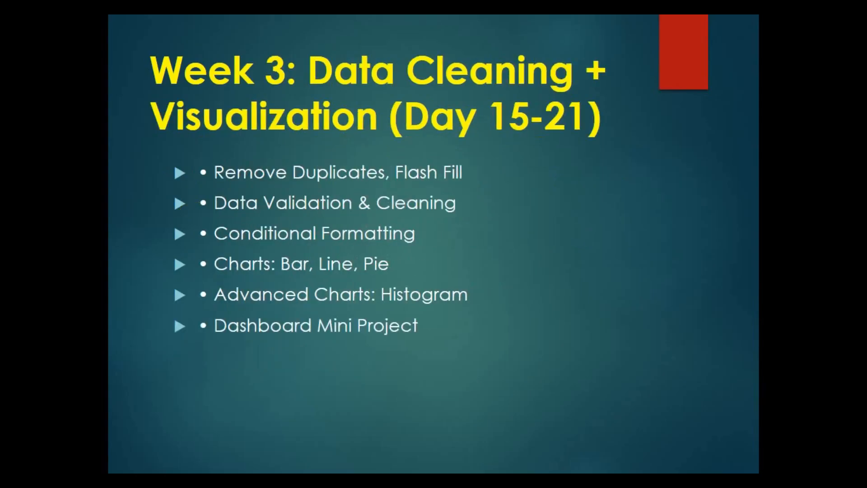
key("Left")
key("Right")
key("Escape")
key("Left")
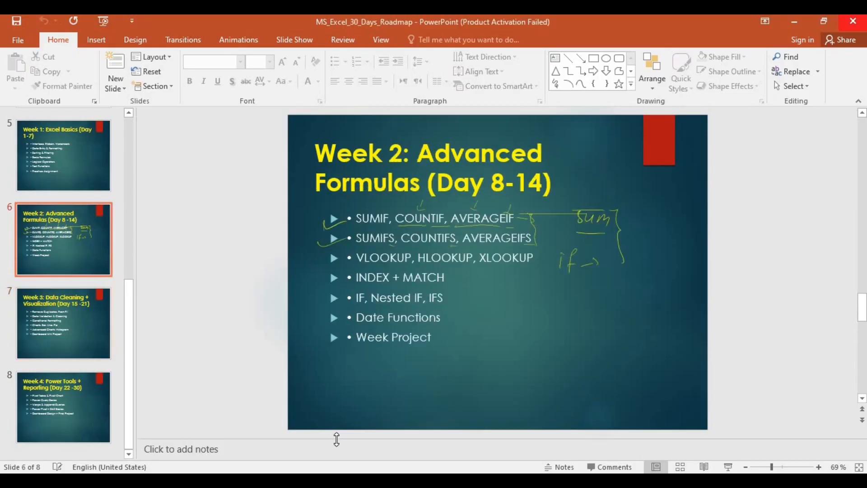
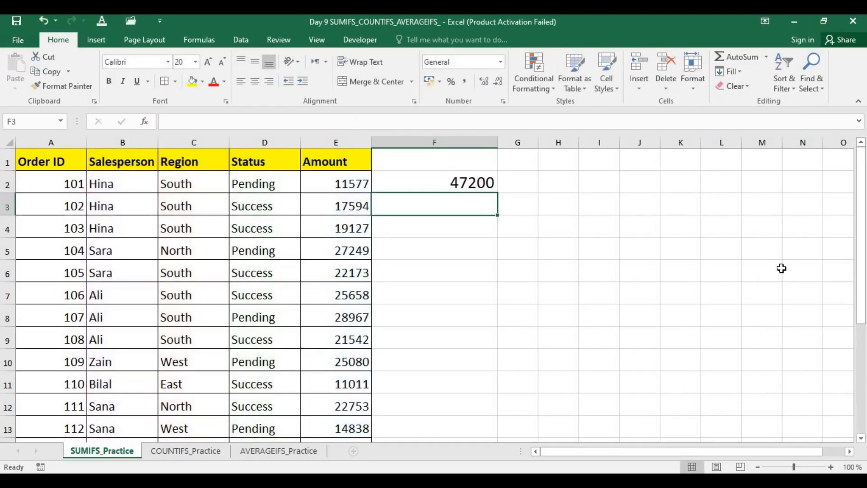
Back in the Excel workbook, review F2's formula and widen the empty columns H and I.
double_click(485, 187)
key("Return")
left_click_drag(618, 140, 654, 137)
left_click_drag(581, 139, 667, 141)
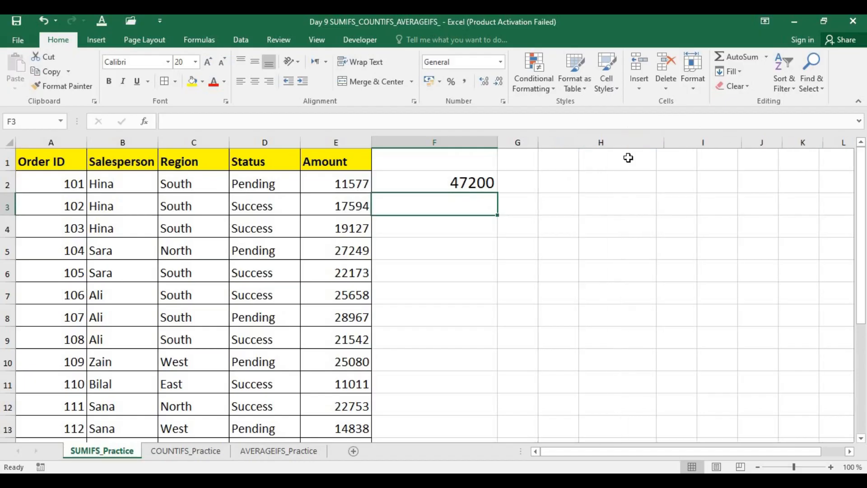
left_click(583, 186)
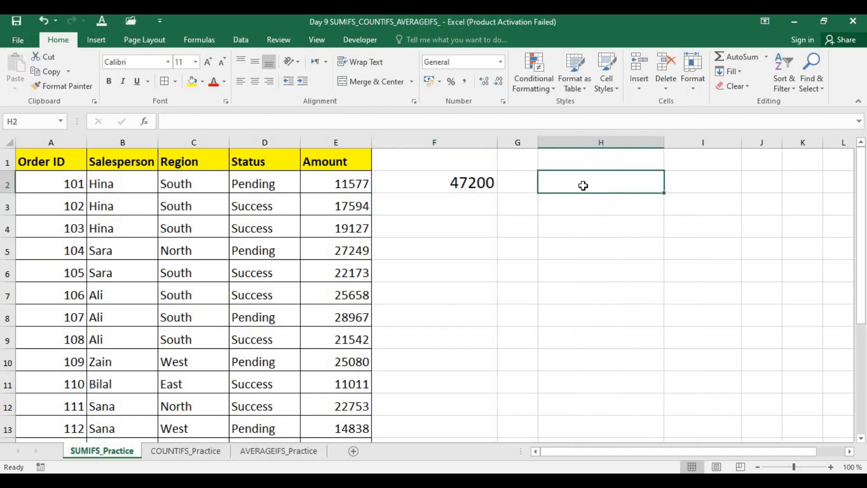
Copy the whole Salesperson column B into column H.
left_click(143, 134)
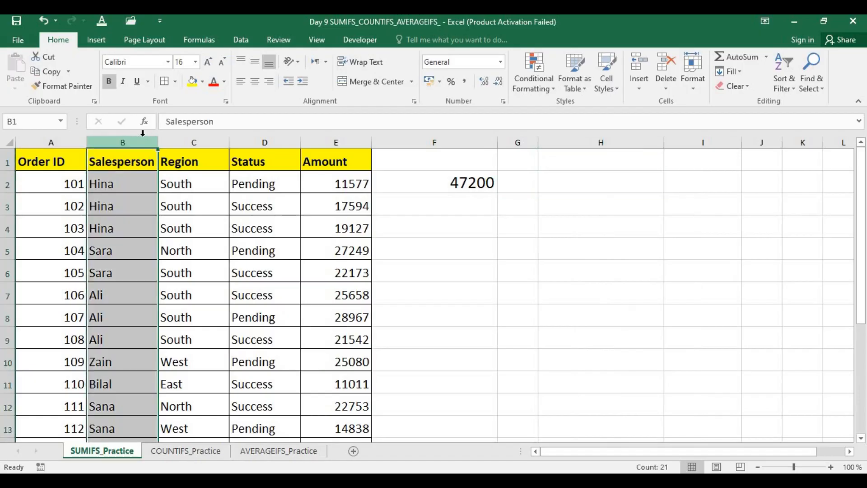
key("ctrl+c")
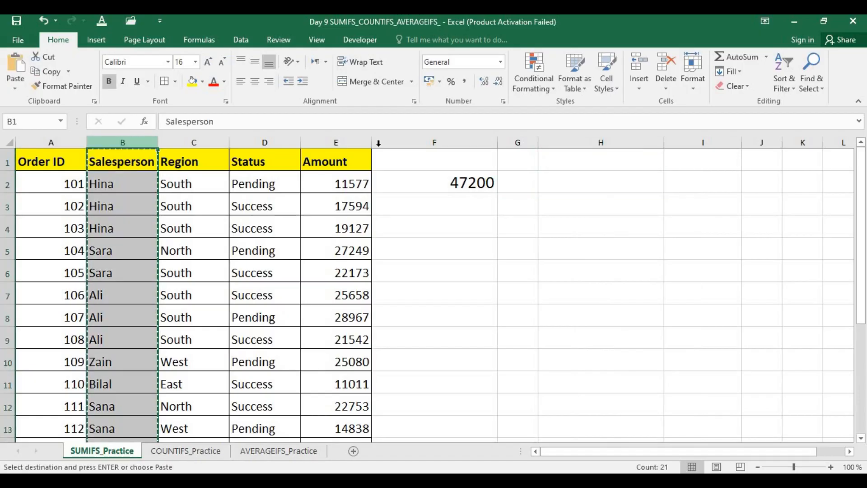
left_click(578, 136)
key("ctrl+v")
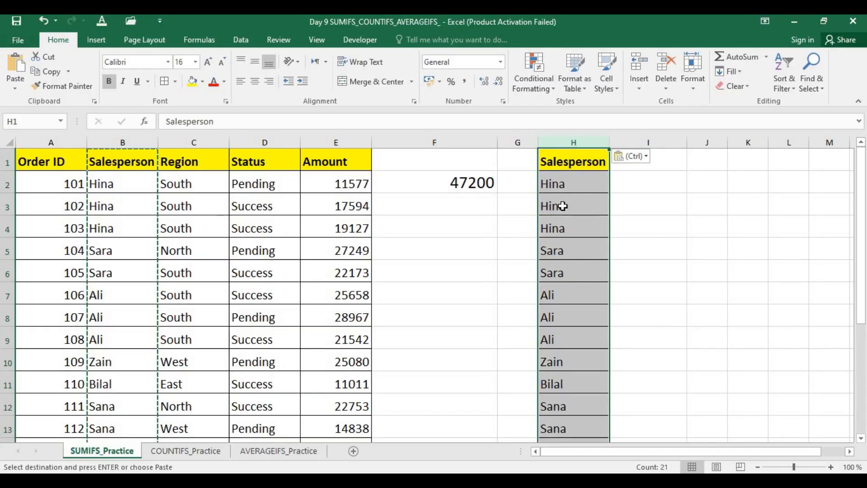
Remove the duplicate names from the Salesperson list in column H, treating its first row as a header.
left_click(241, 40)
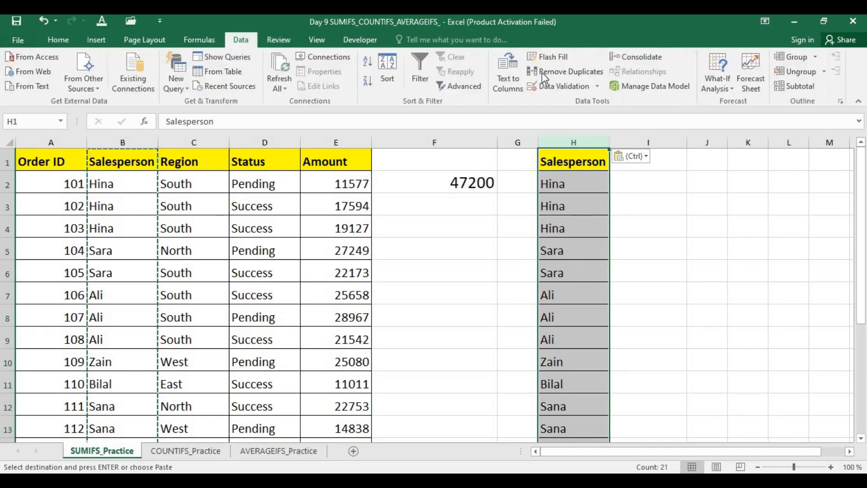
left_click(573, 73)
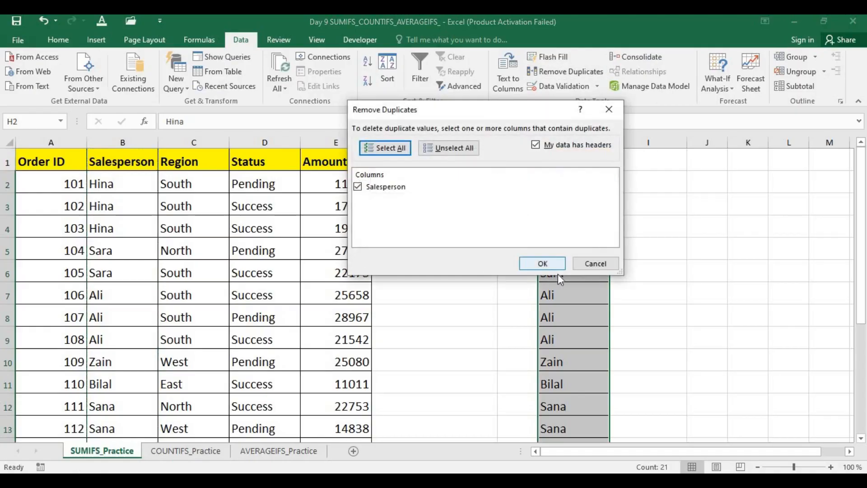
left_click(547, 262)
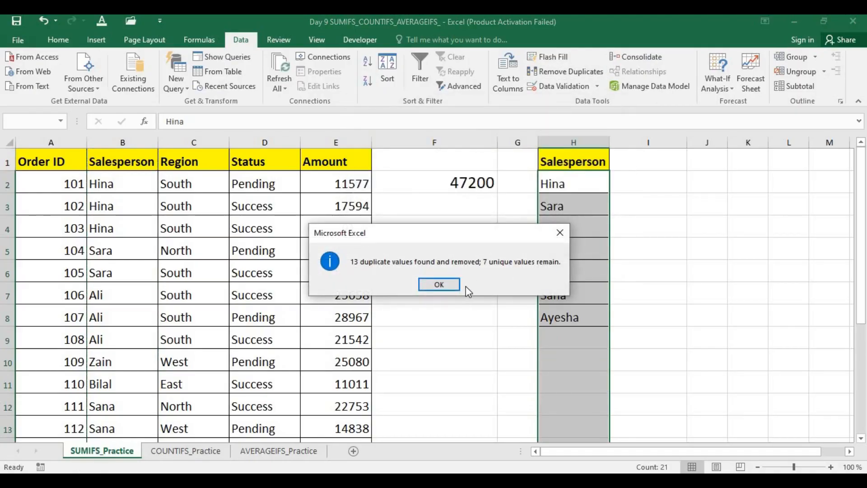
left_click(445, 284)
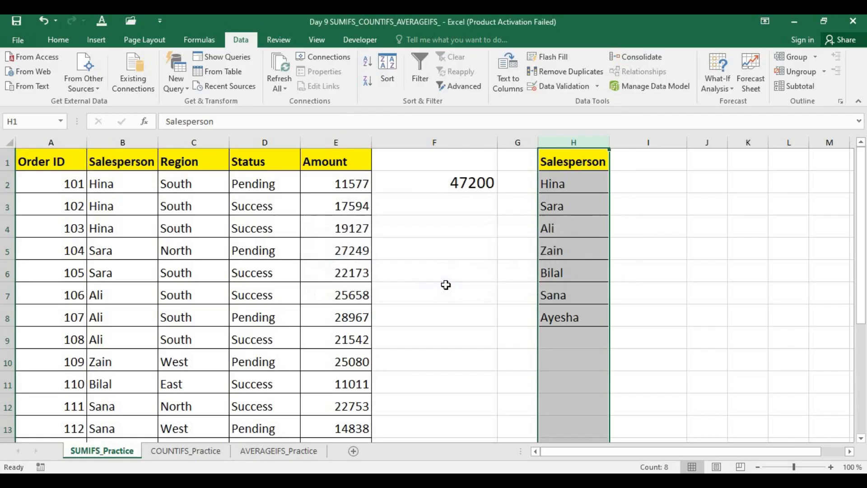
left_click(623, 294)
Copy the whole Region column C into column I, beside the list of unique salespersons.
left_click(631, 158)
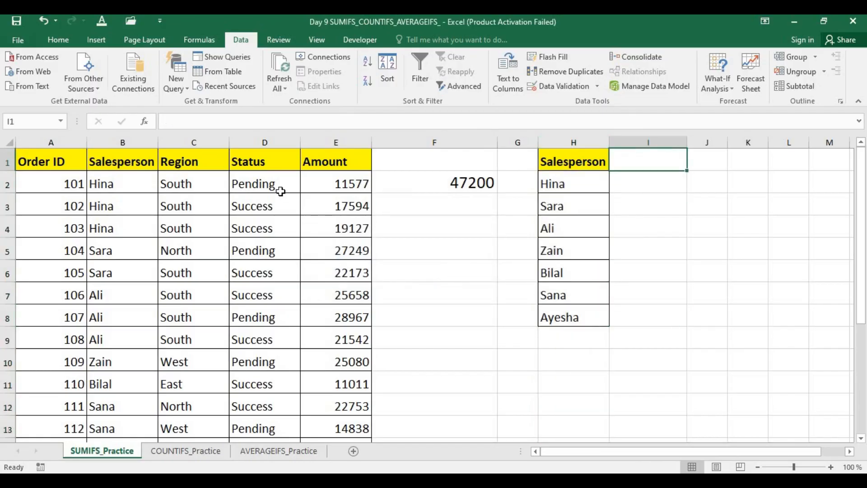
left_click(191, 143)
key("ctrl+c")
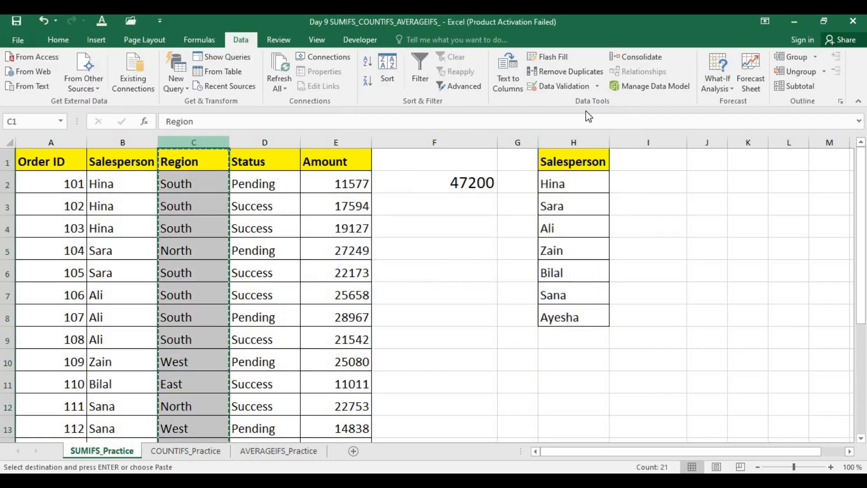
left_click(655, 156)
key("ctrl+v")
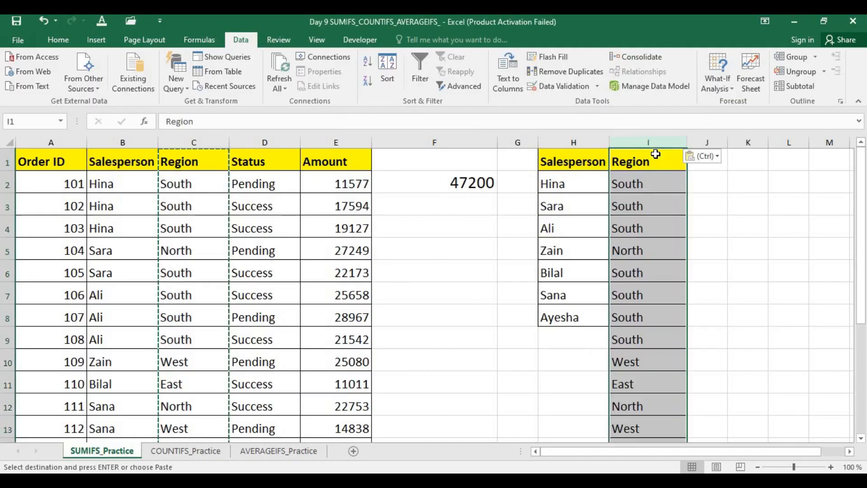
left_click(577, 72)
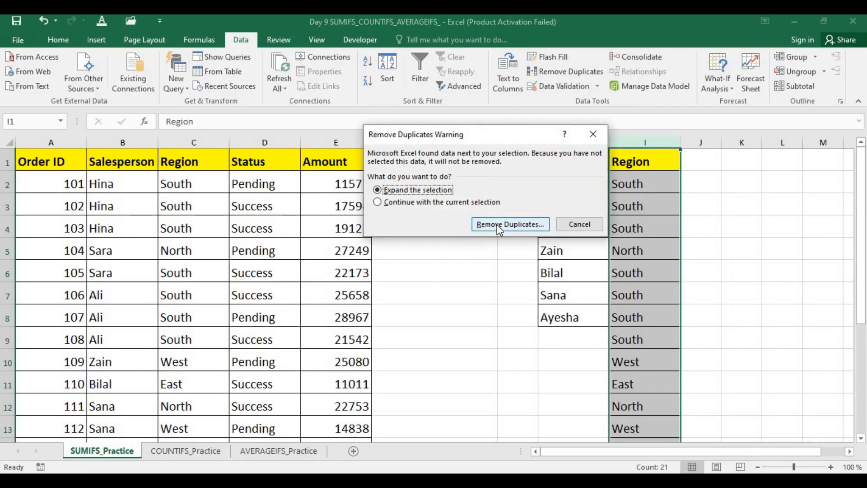
left_click(497, 224)
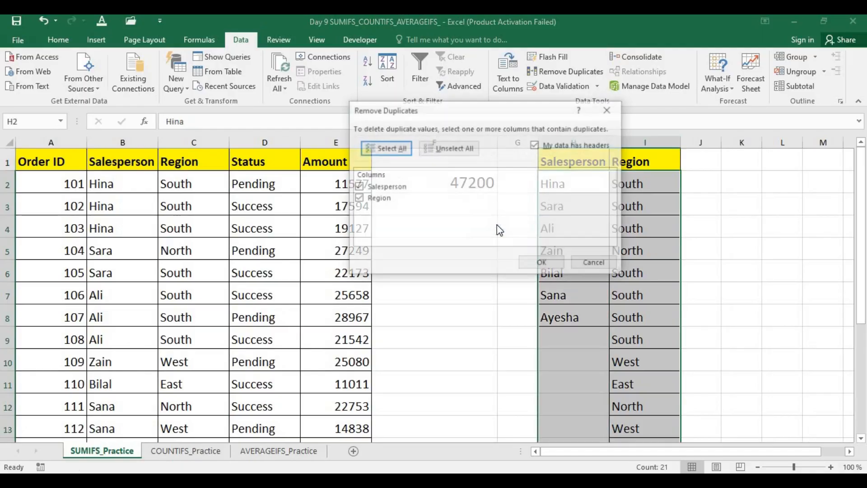
left_click(577, 263)
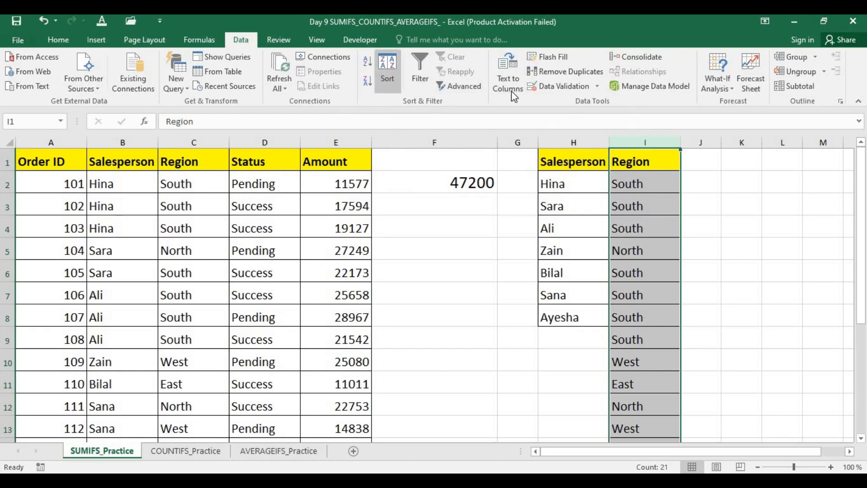
Remove the duplicate regions from column I only, without expanding the selection and treating its first row as a header.
left_click(557, 71)
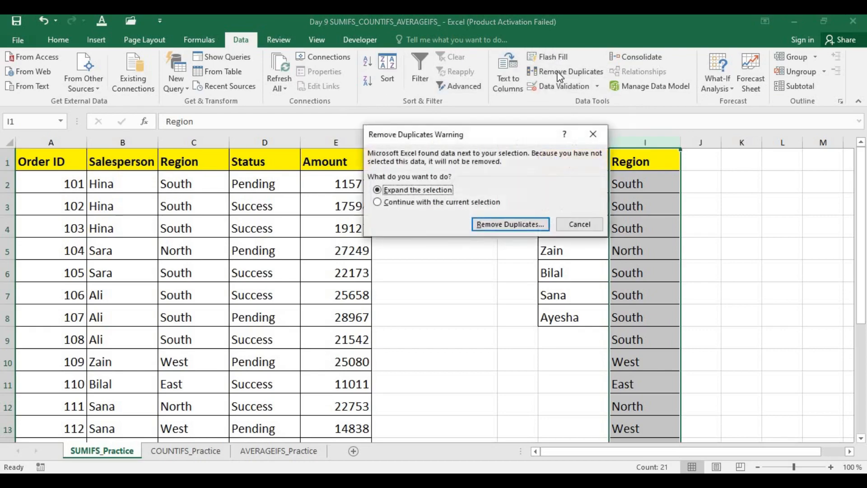
left_click(427, 201)
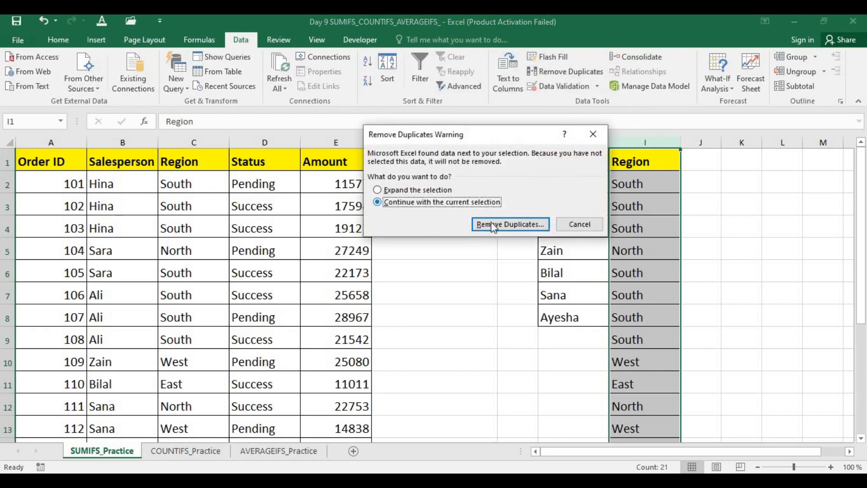
left_click(498, 225)
left_click(543, 264)
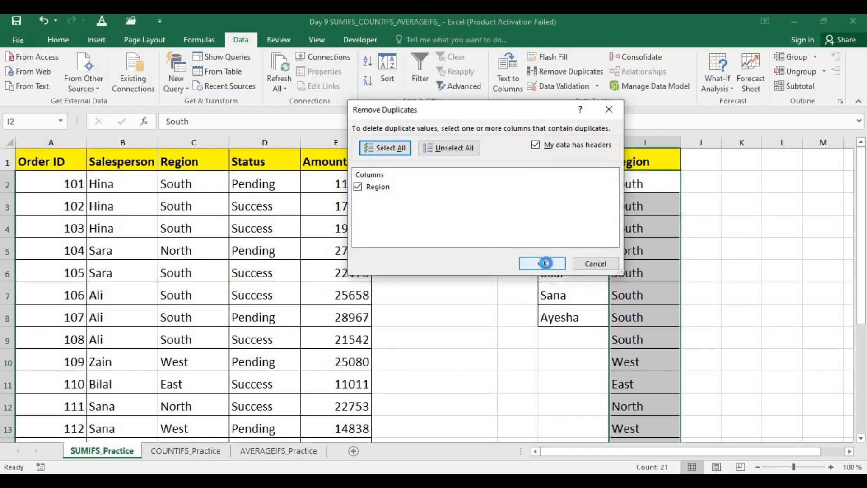
left_click(436, 281)
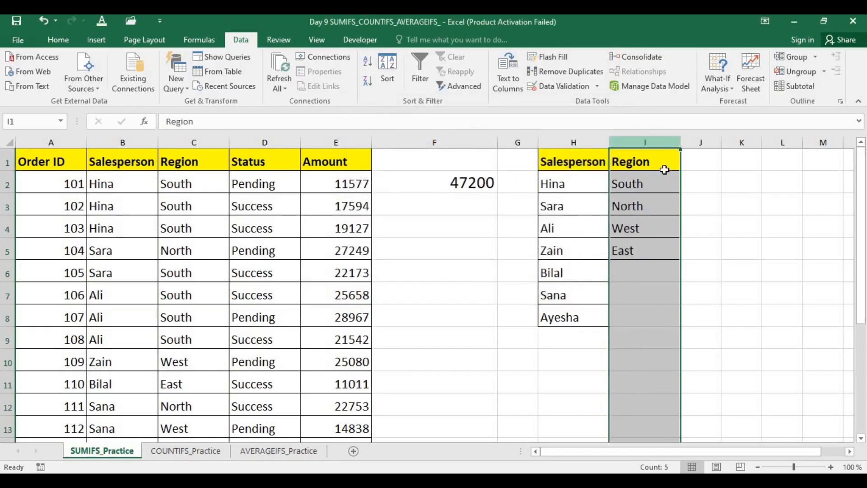
Copy the whole Status column D into column J, beside the list of unique regions.
left_click(747, 214)
left_click(707, 142)
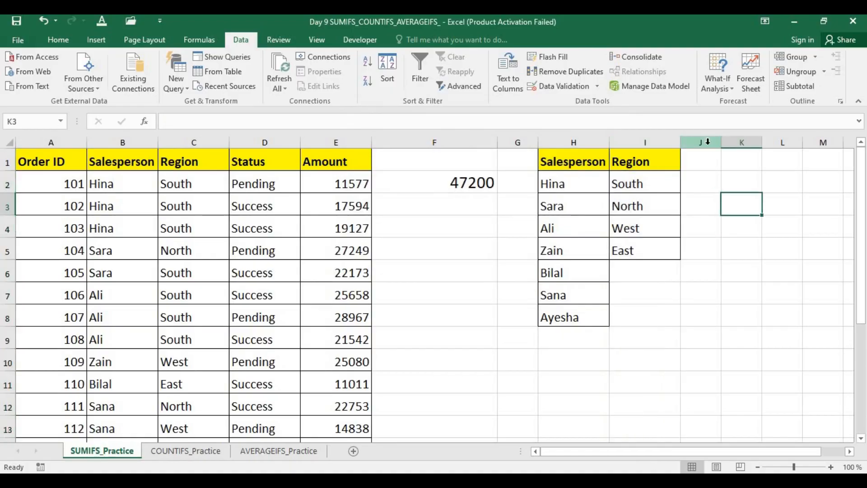
left_click(268, 142)
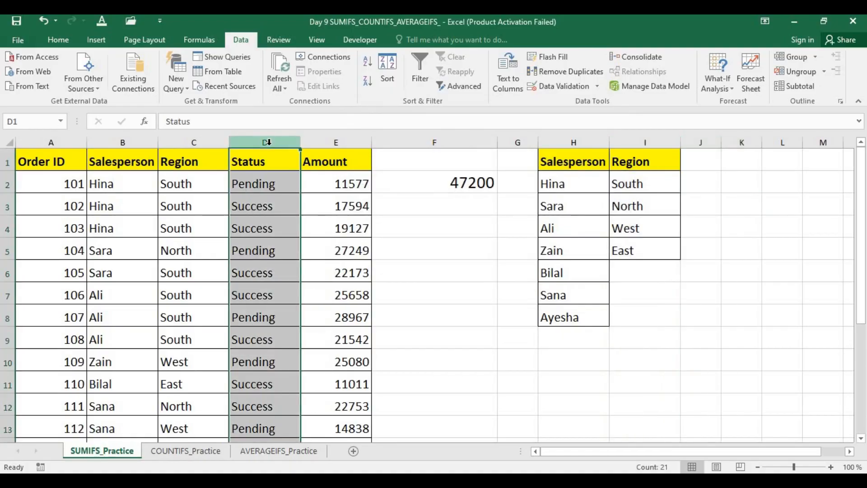
key("ctrl+c")
left_click(703, 139)
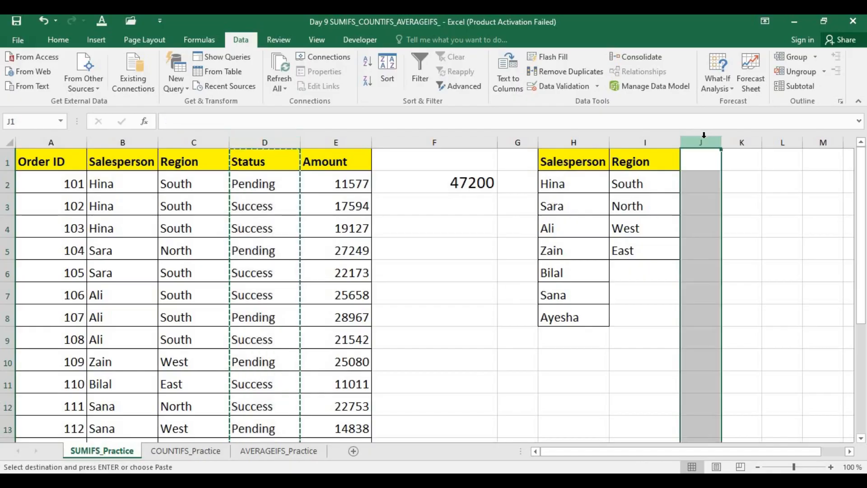
key("ctrl+v")
left_click(685, 228)
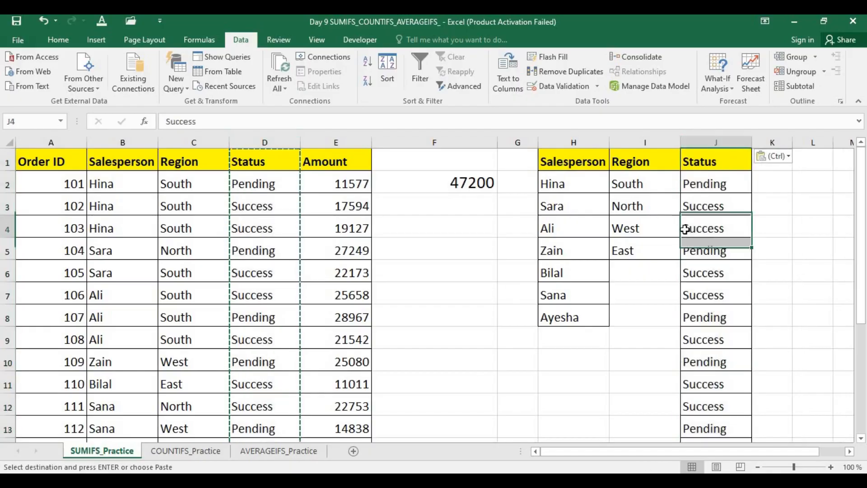
Remove the duplicate values from the Status list in column J, treating its first row as a header.
left_click(708, 138)
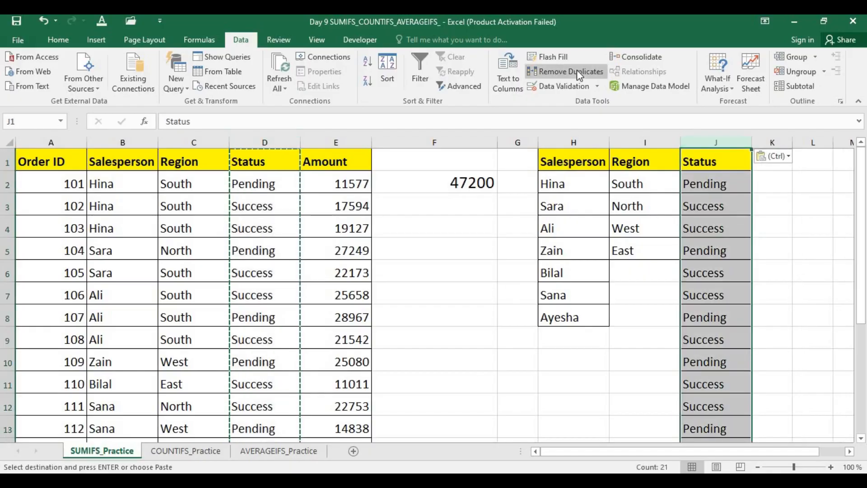
left_click(576, 70)
left_click(476, 202)
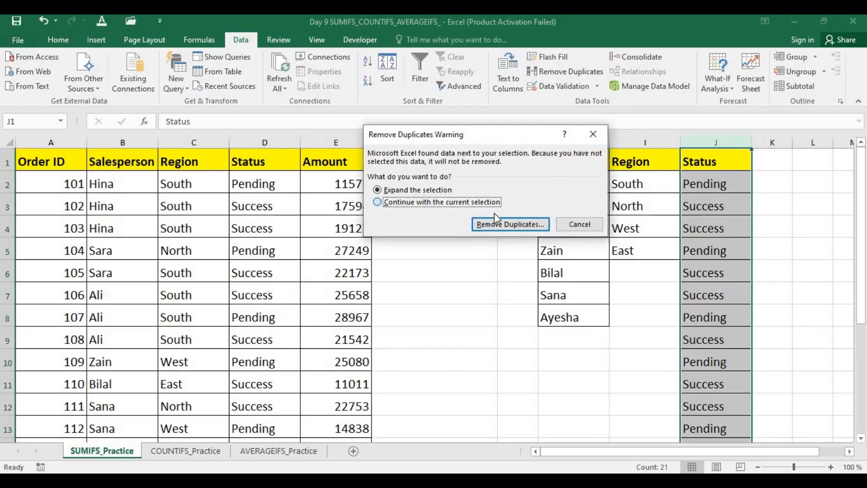
left_click(494, 223)
left_click(533, 264)
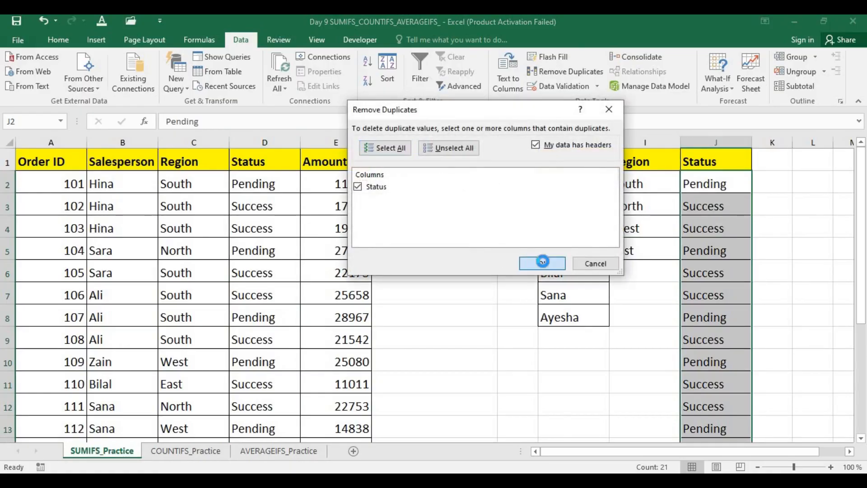
left_click(438, 284)
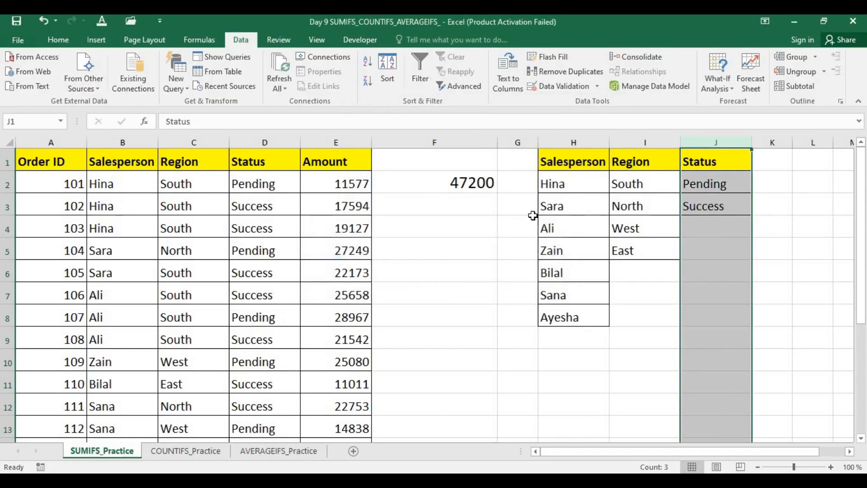
Add a List data validation to cell F7 with the unique salespersons in H2:H8 as its source.
left_click_drag(574, 183, 600, 315)
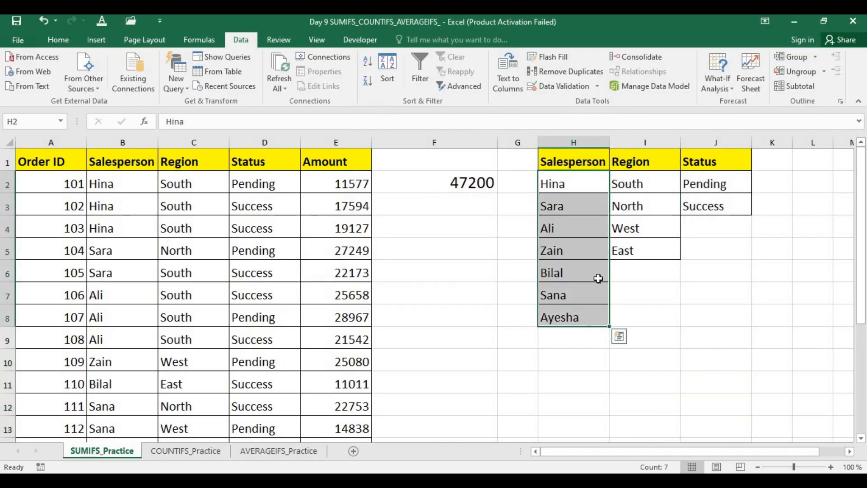
left_click(640, 181)
left_click(646, 251, "shift")
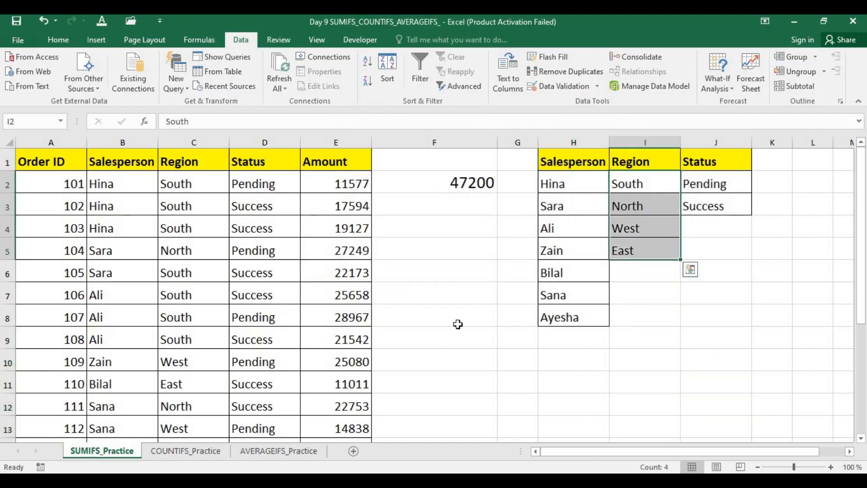
left_click(441, 298)
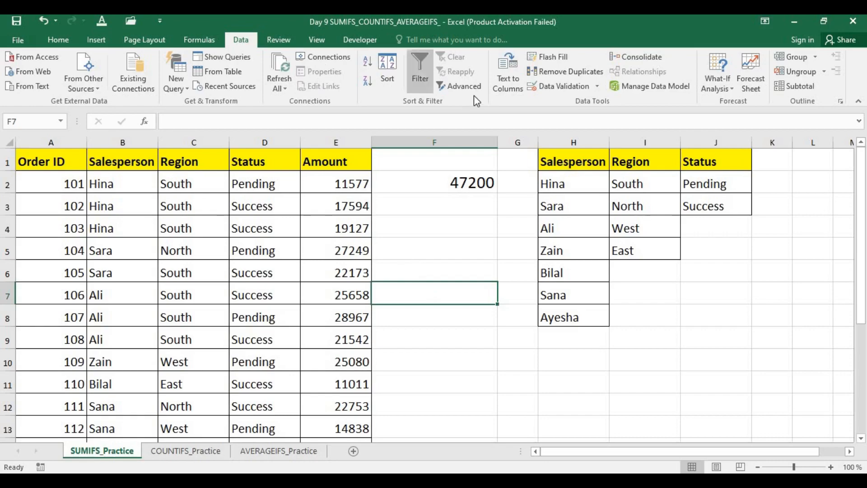
left_click(580, 84)
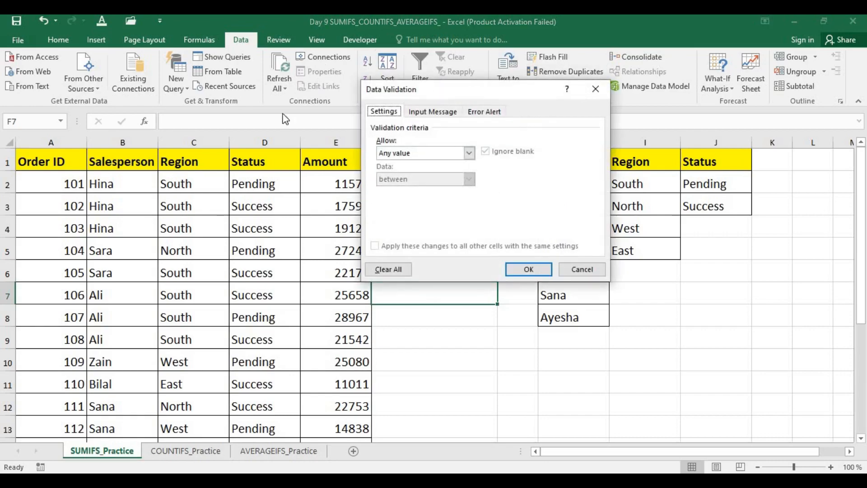
left_click_drag(478, 89, 226, 99)
left_click(216, 165)
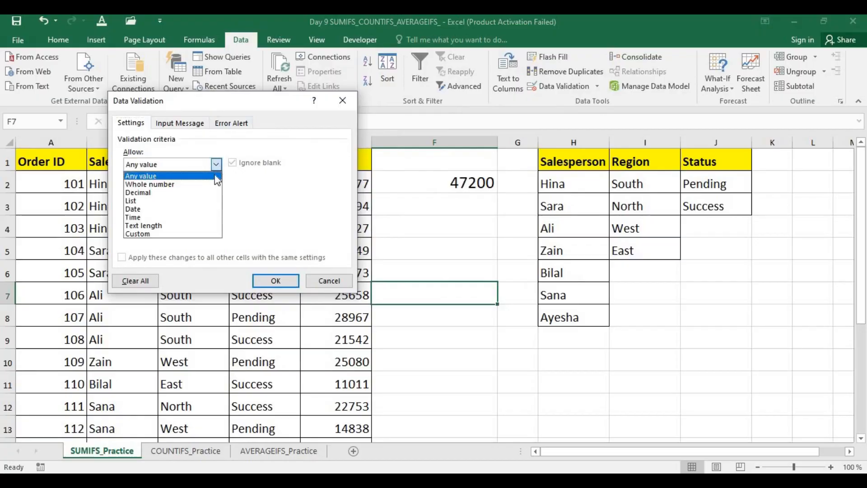
left_click(172, 202)
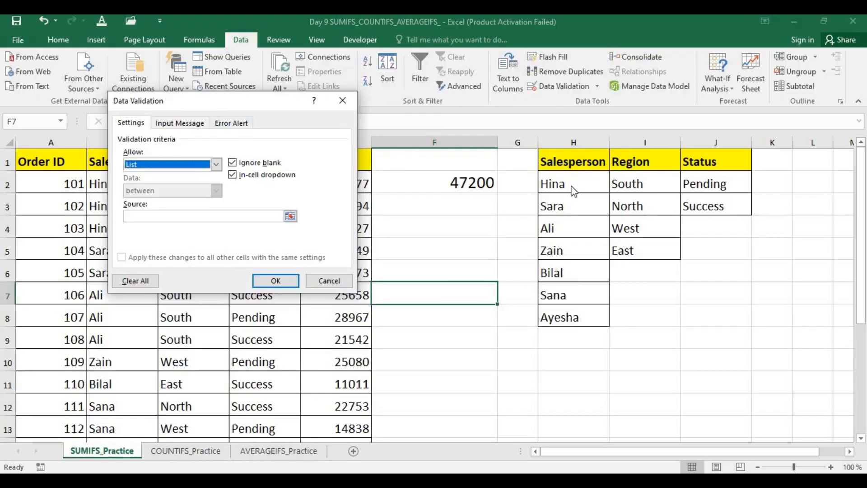
left_click(269, 216)
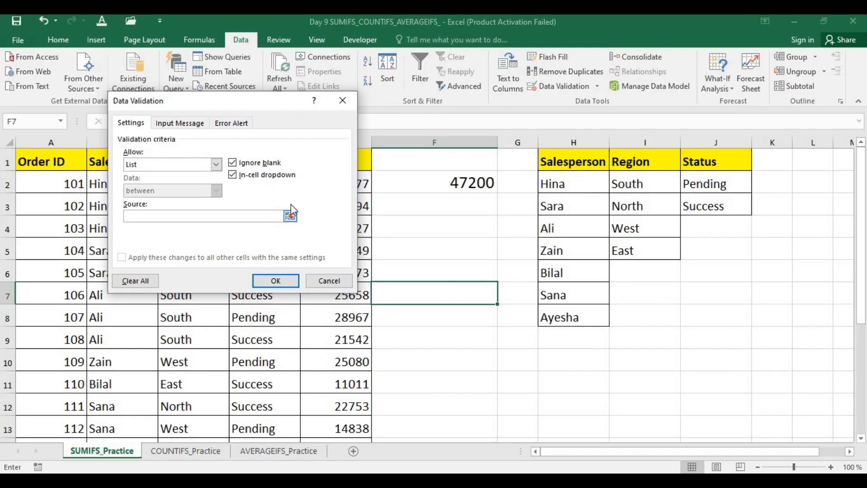
left_click_drag(558, 183, 586, 317)
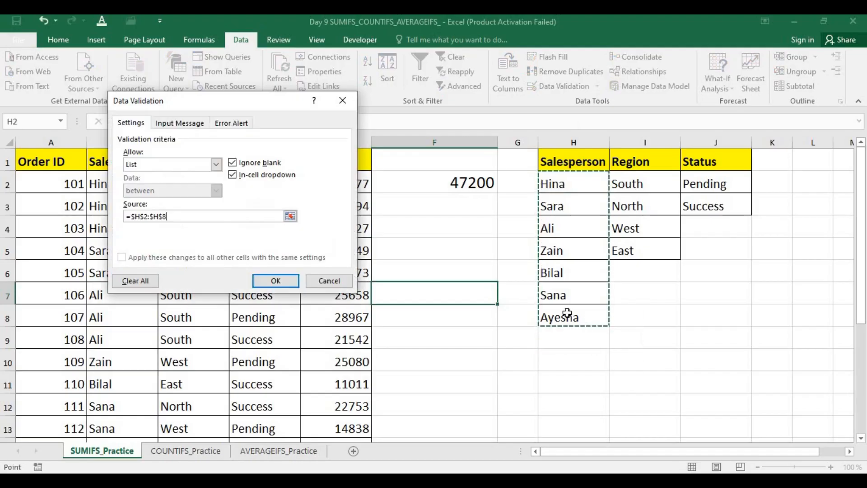
left_click(275, 280)
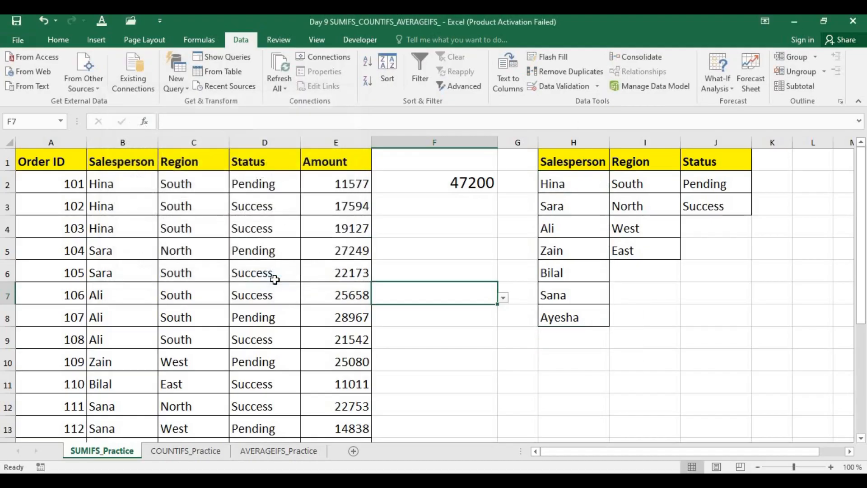
Try F7's dropdown with the salesperson from H6, and set it to the salesperson from H7.
left_click(503, 297)
left_click(447, 341)
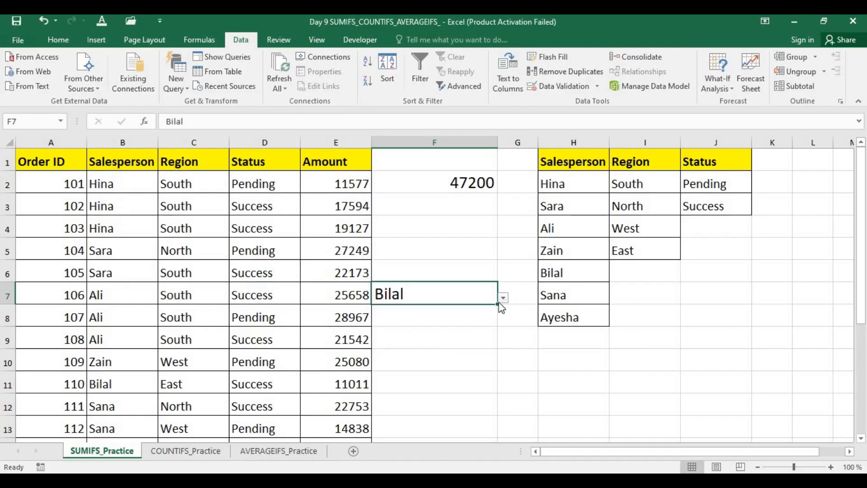
left_click(503, 298)
left_click(446, 350)
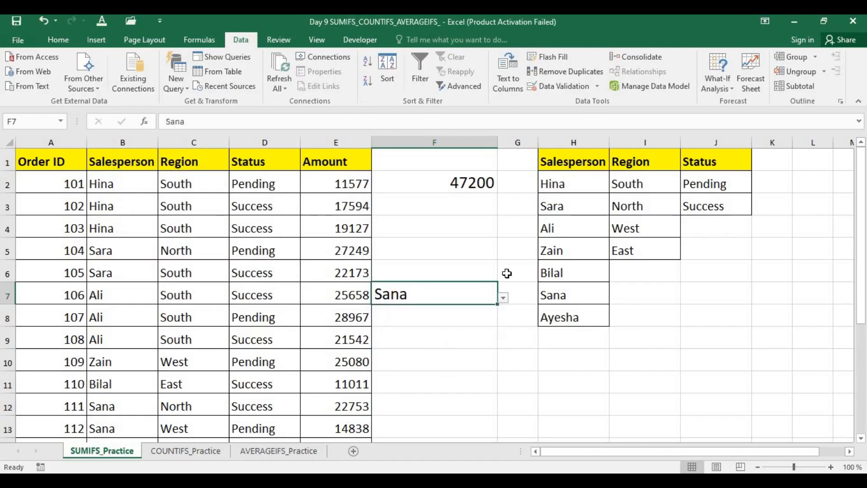
Add a List data validation to cell F8 with the regions in I2:I5 as its source, and choose West.
left_click(447, 321)
left_click_drag(647, 180, 646, 249)
left_click(412, 316)
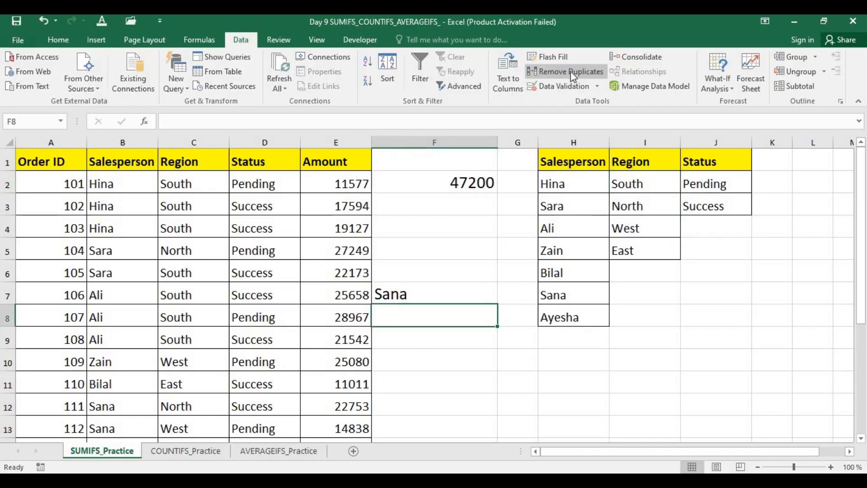
left_click(564, 86)
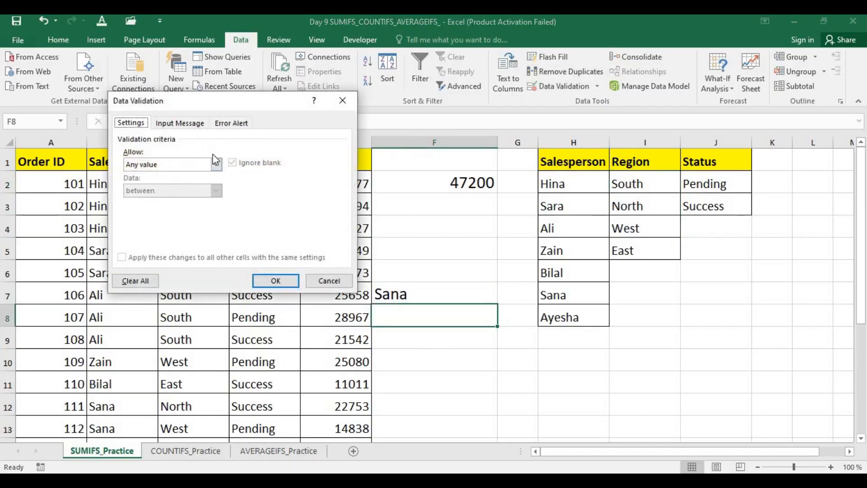
left_click(216, 164)
left_click(182, 206)
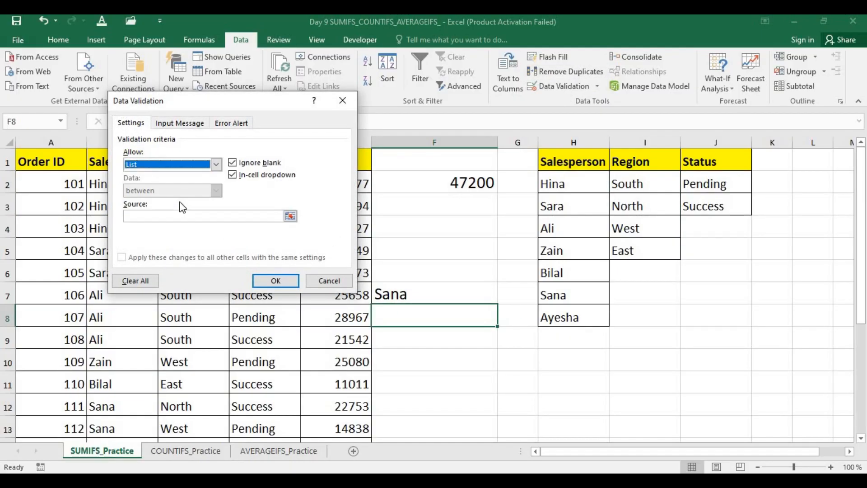
left_click(227, 215)
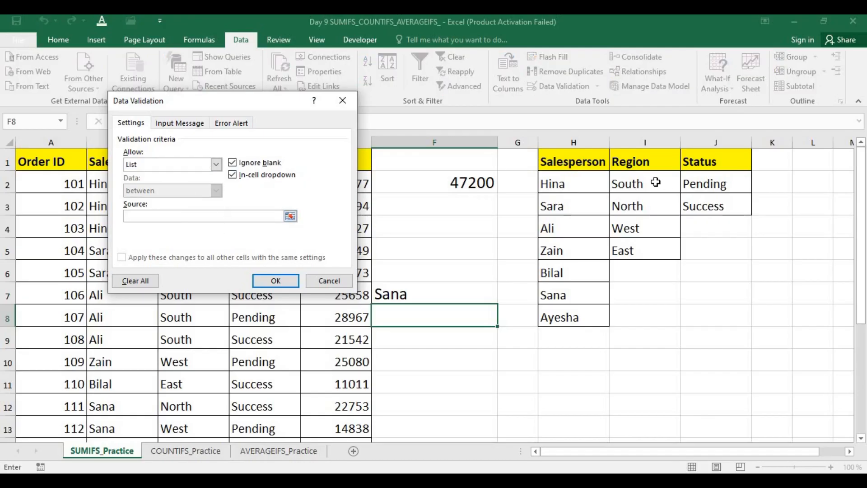
left_click_drag(655, 181, 650, 250)
left_click(280, 280)
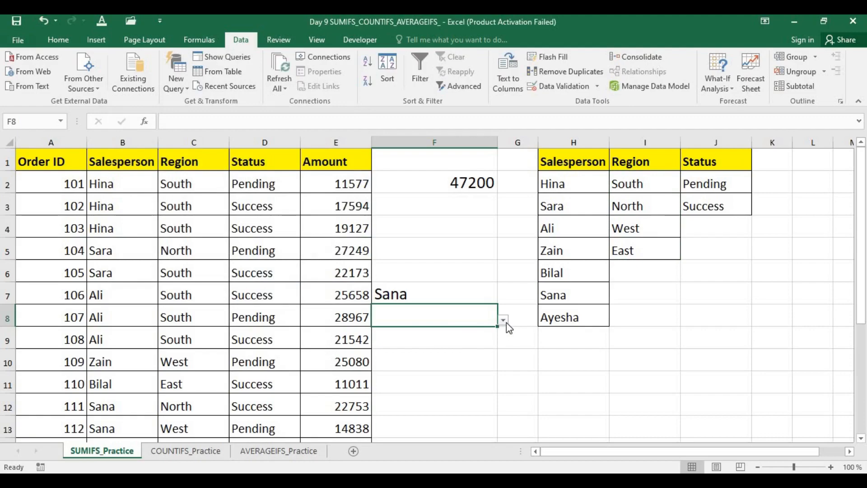
left_click(503, 320)
left_click(445, 349)
Add a List data validation to cell F9 with the statuses in J2:J3 as its source, and choose Success.
left_click(459, 340)
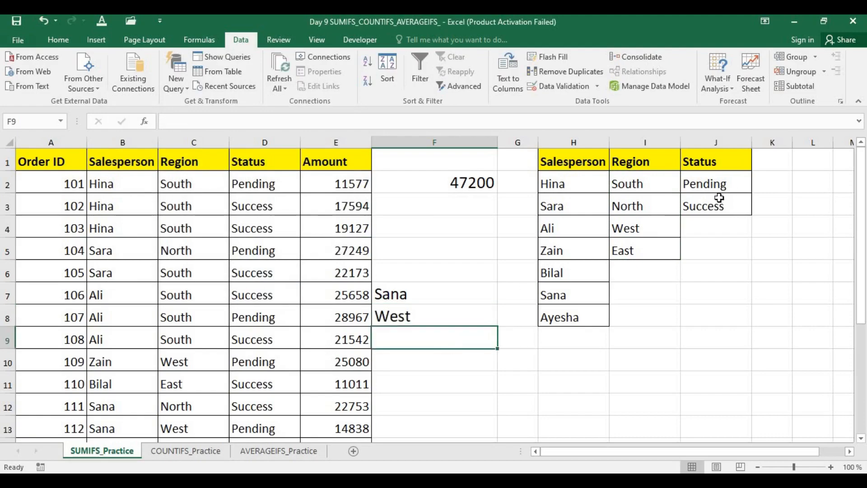
left_click(701, 183)
left_click(410, 339)
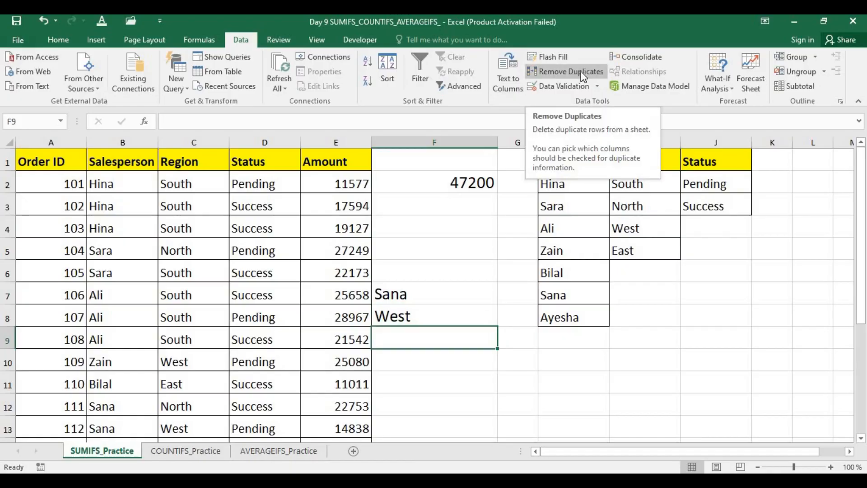
left_click(562, 85)
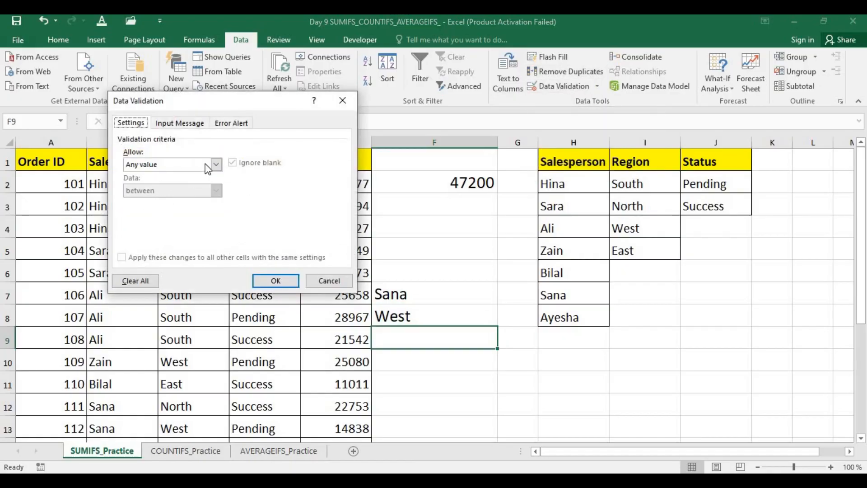
left_click(215, 164)
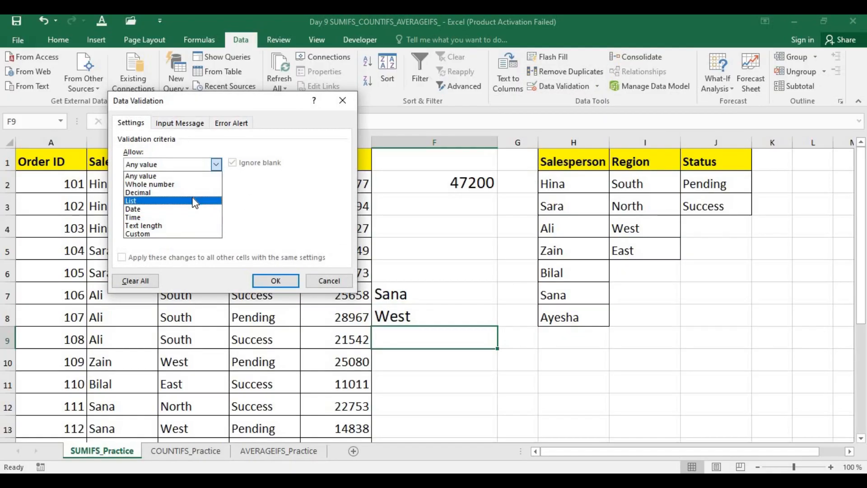
left_click(194, 201)
left_click(208, 214)
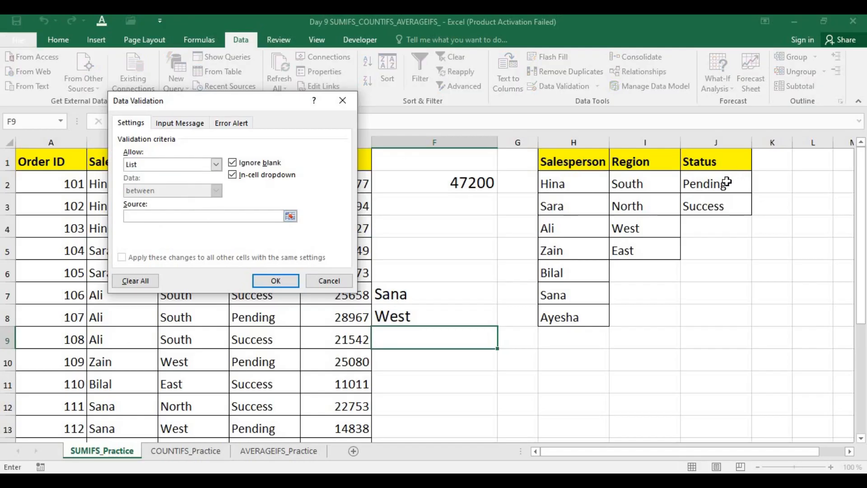
left_click_drag(726, 182, 721, 207)
left_click(267, 277)
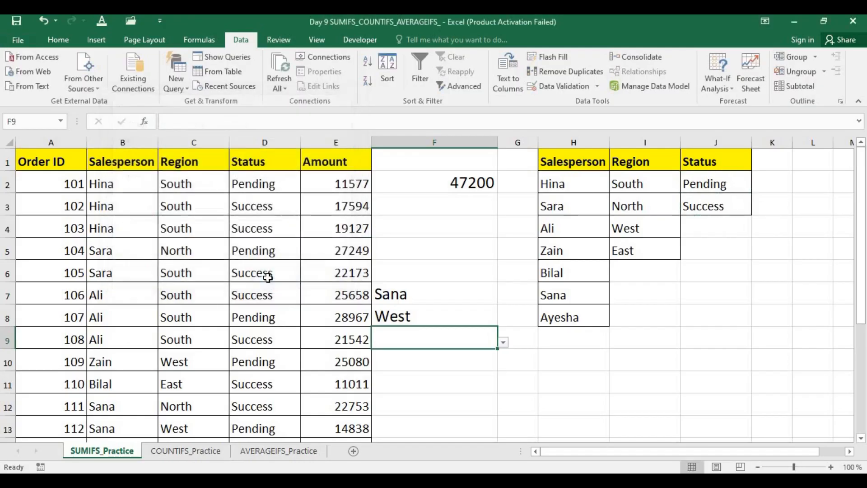
left_click(504, 344)
left_click(451, 363)
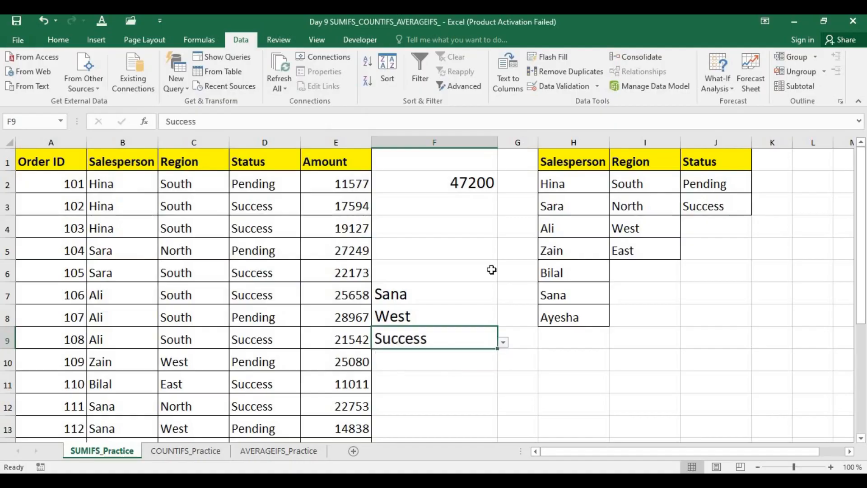
Replace the "South" criterion in F2's SUMIFS formula with a reference to cell F8.
left_click(478, 186)
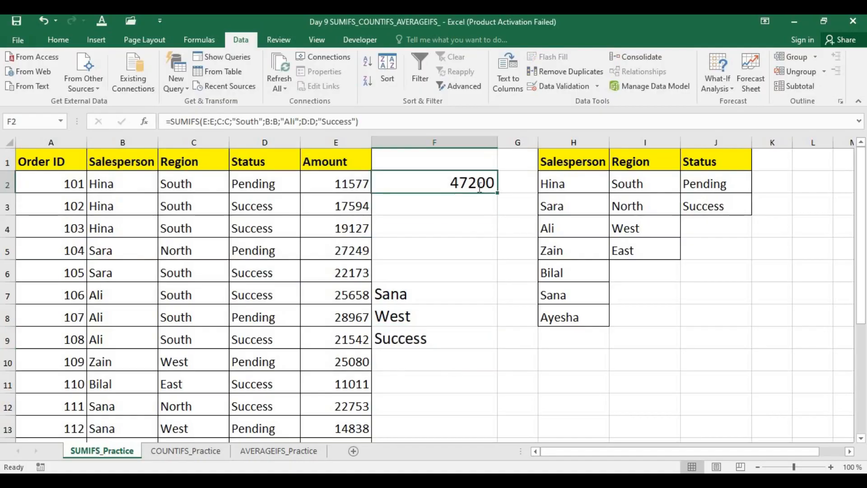
double_click(480, 186)
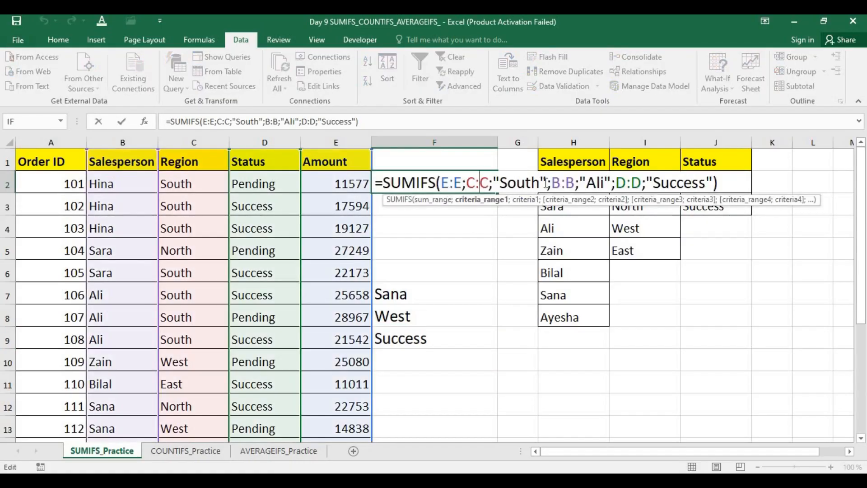
double_click(509, 181)
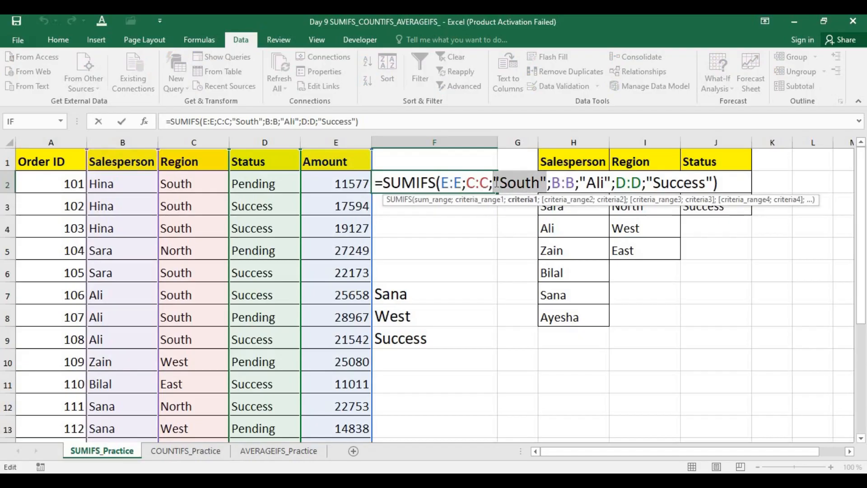
key("BackSpace")
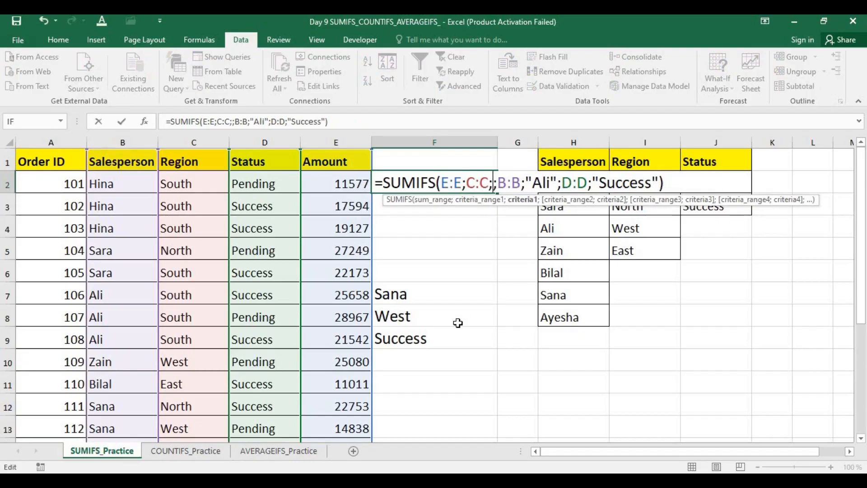
left_click(407, 316)
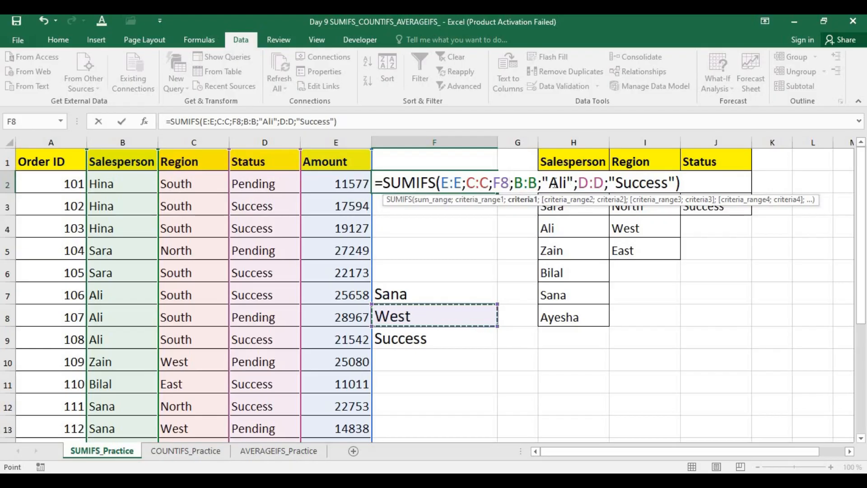
Replace the salesperson criterion in F2's SUMIFS formula with F7 and the "Success" criterion with F9.
left_click_drag(567, 183, 544, 182)
key("Delete")
key("Delete")
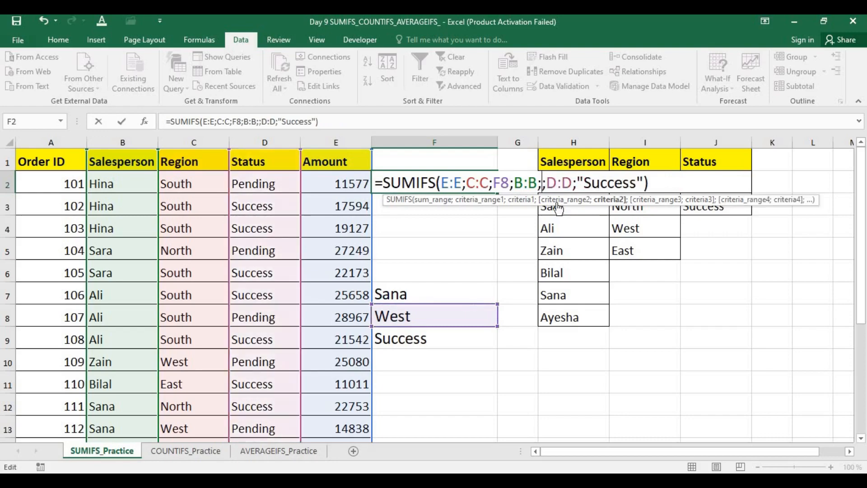
left_click(432, 294)
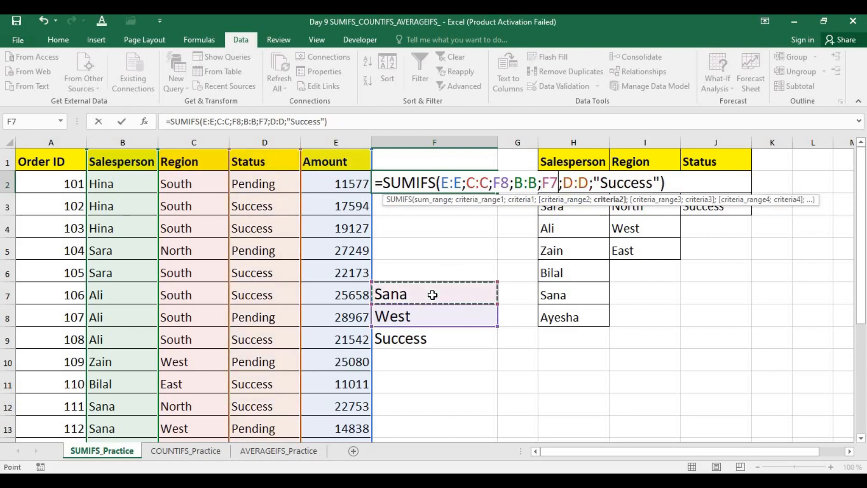
left_click_drag(660, 182, 593, 183)
left_click(420, 341)
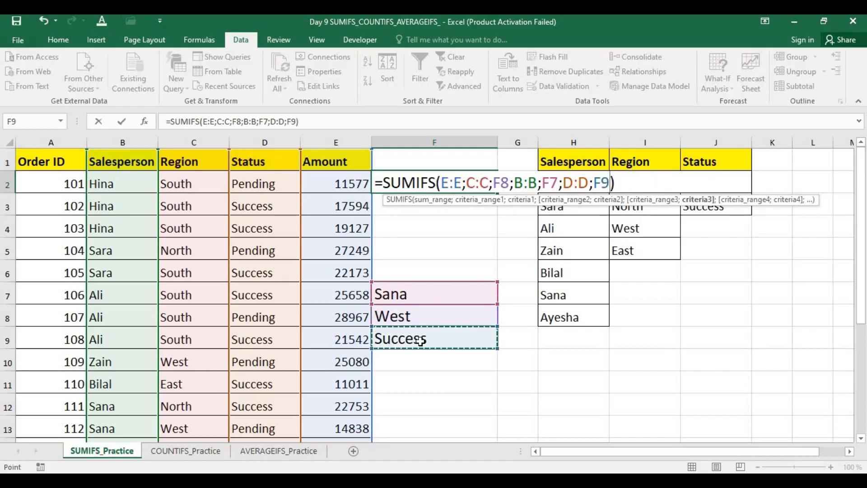
key("Return")
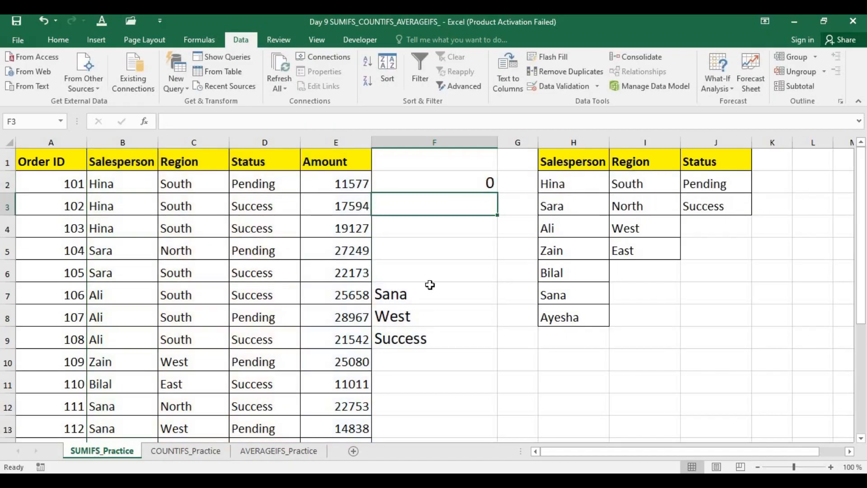
Try the SUMIFS dropdowns with the salesperson from H3 in F7, West in F8 and Success in F9.
left_click(415, 295)
left_click(503, 297)
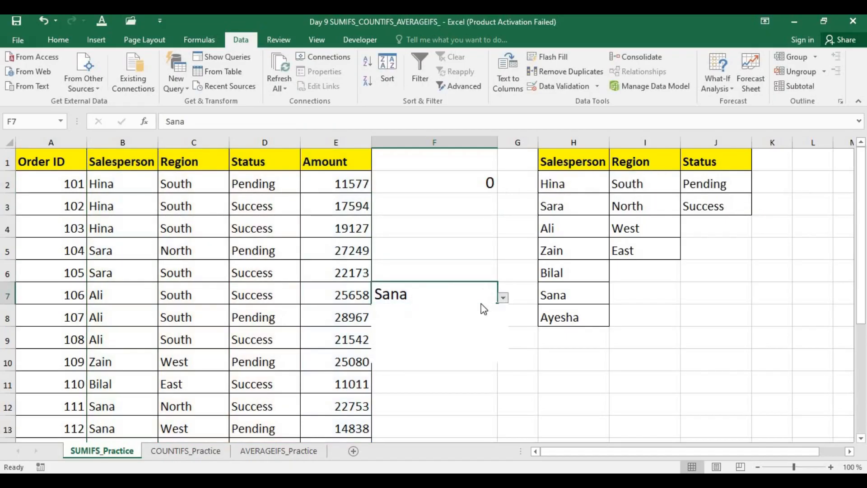
left_click(448, 318)
left_click(463, 318)
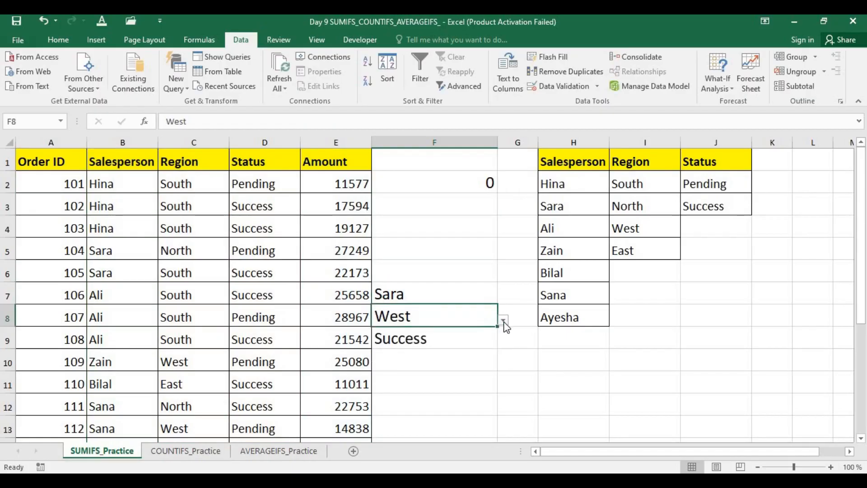
left_click(503, 320)
left_click(441, 348)
left_click(420, 341)
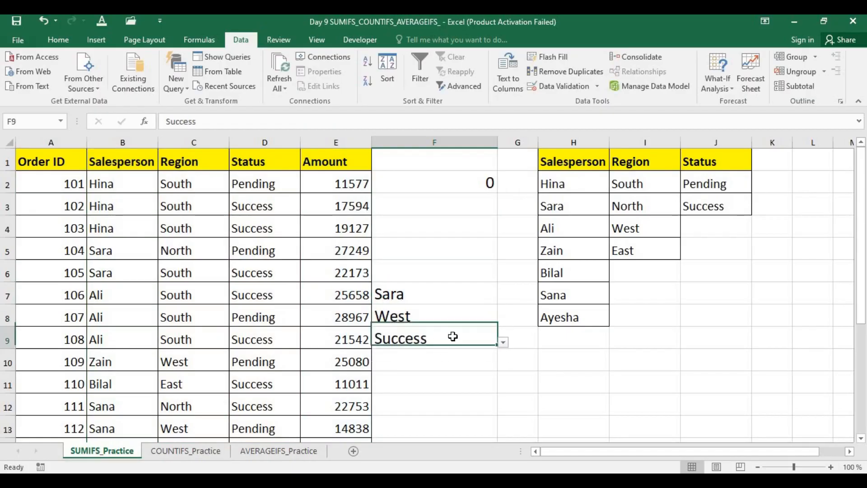
left_click(503, 342)
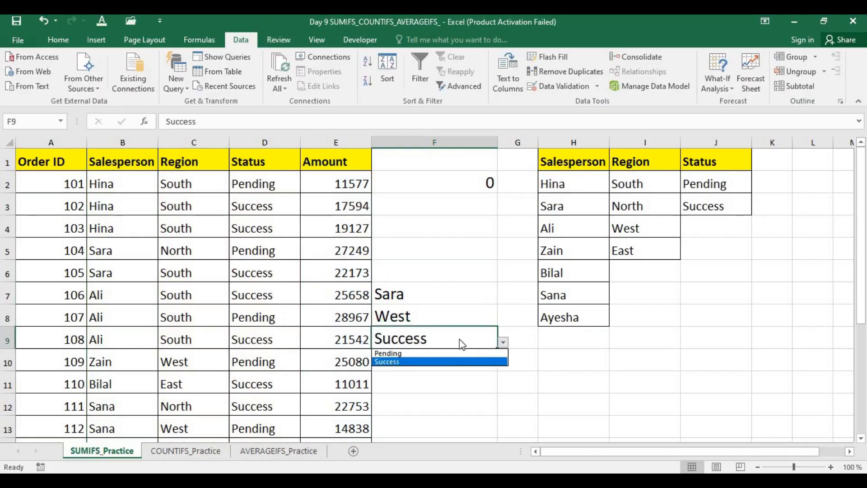
left_click(449, 361)
Set F7 to the salesperson from H4 and F8 to South with their dropdowns.
left_click(461, 291)
left_click(503, 297)
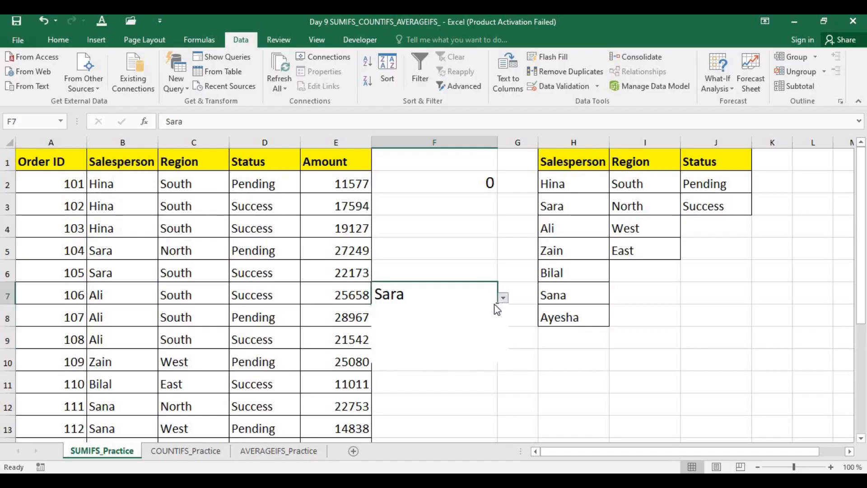
left_click(443, 325)
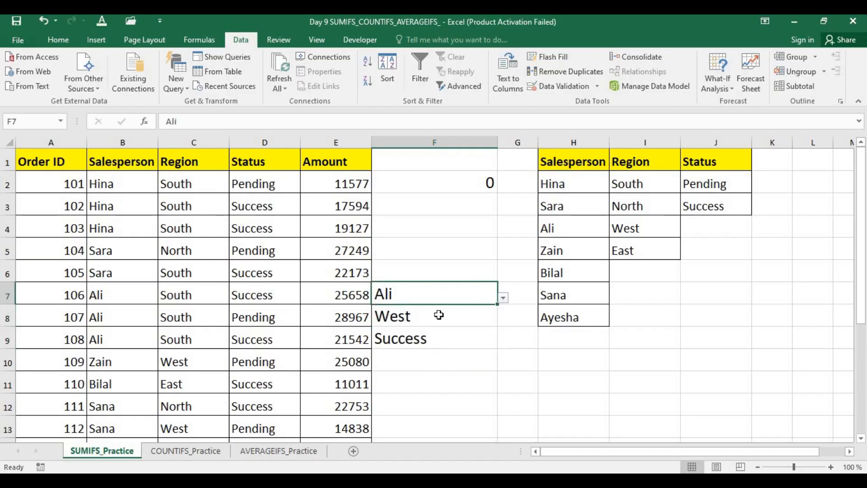
left_click(438, 315)
left_click(502, 320)
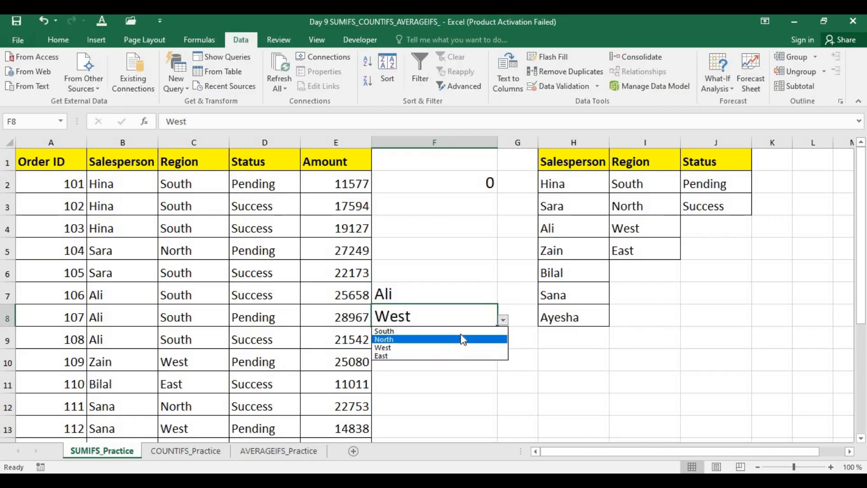
left_click(460, 332)
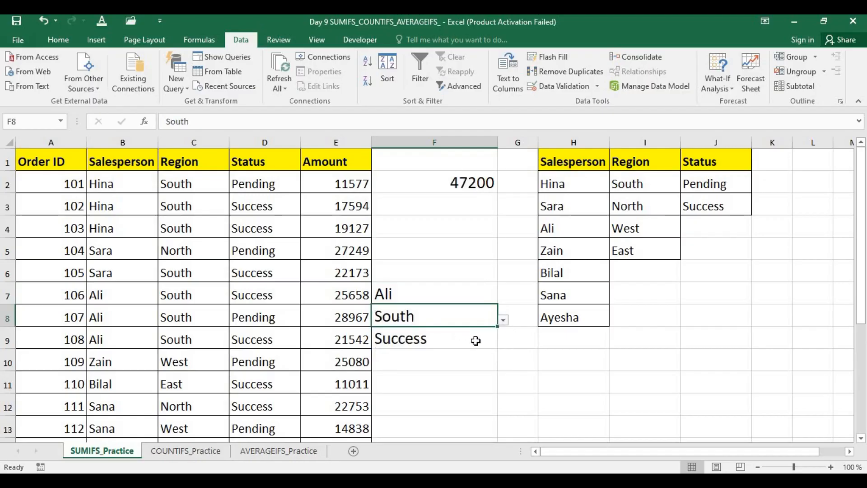
Set the status condition in F9 to Pending.
left_click(475, 340)
left_click(503, 343)
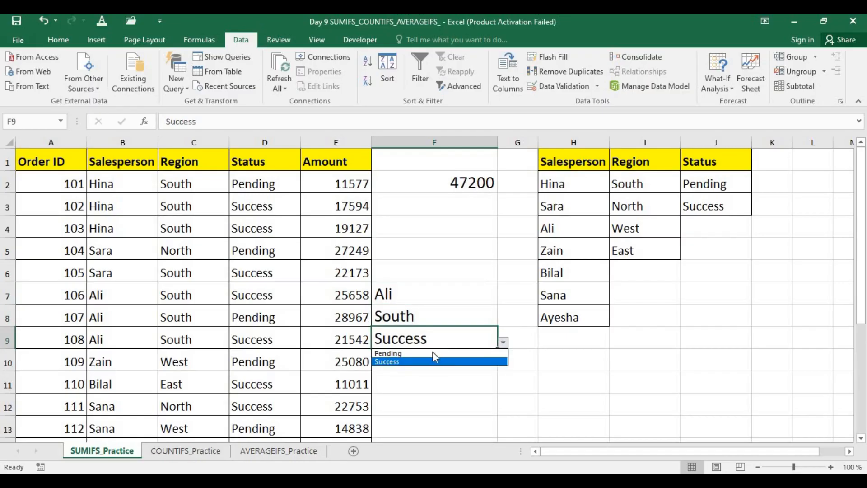
left_click(430, 353)
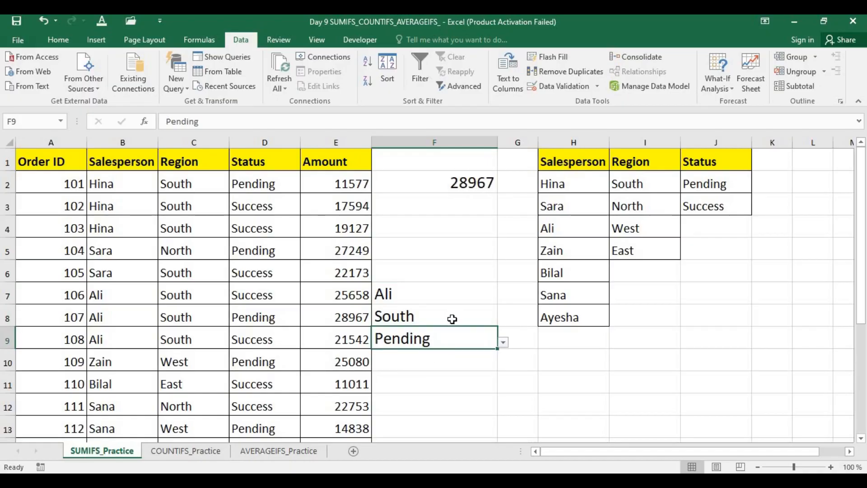
Try the regions East, South and North in turn in F8's dropdown.
left_click(451, 319)
left_click(503, 321)
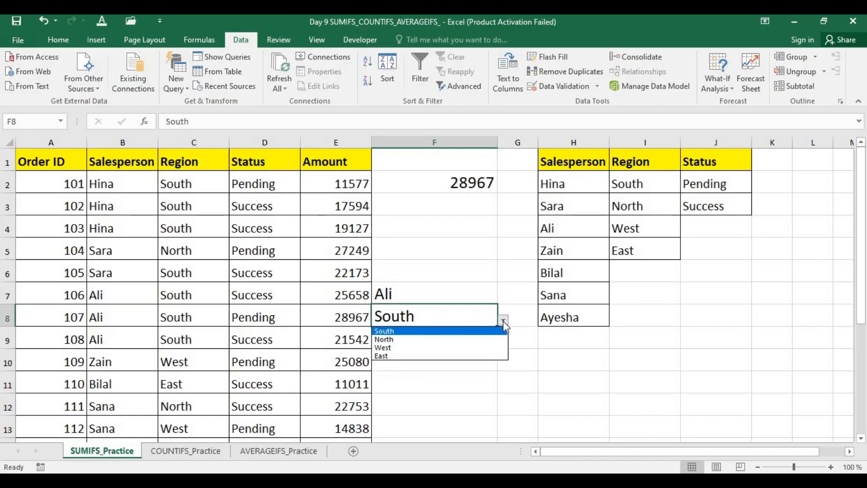
left_click(427, 356)
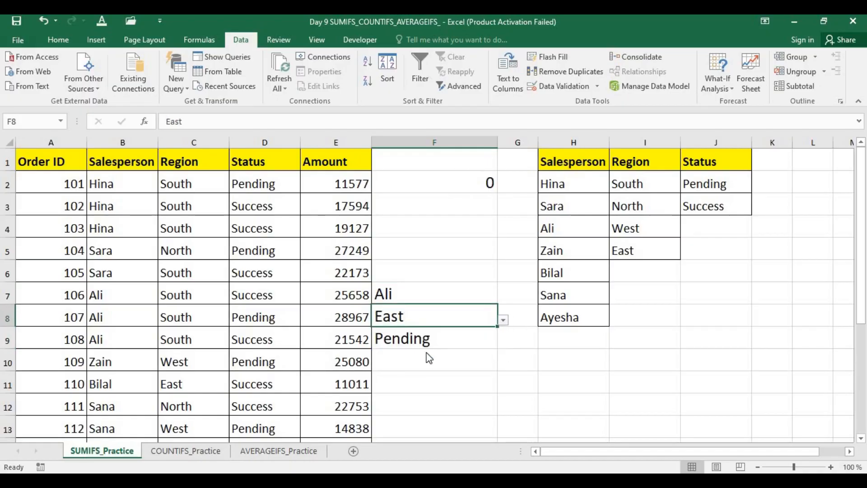
left_click(503, 320)
left_click(437, 329)
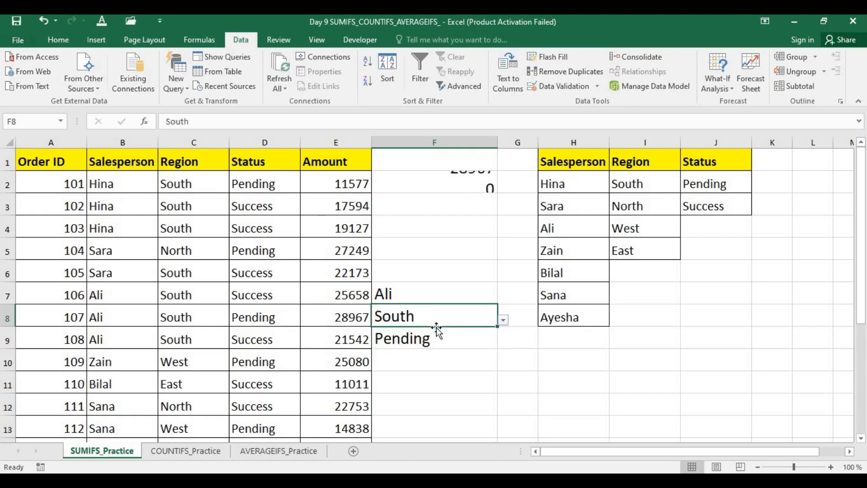
left_click(503, 319)
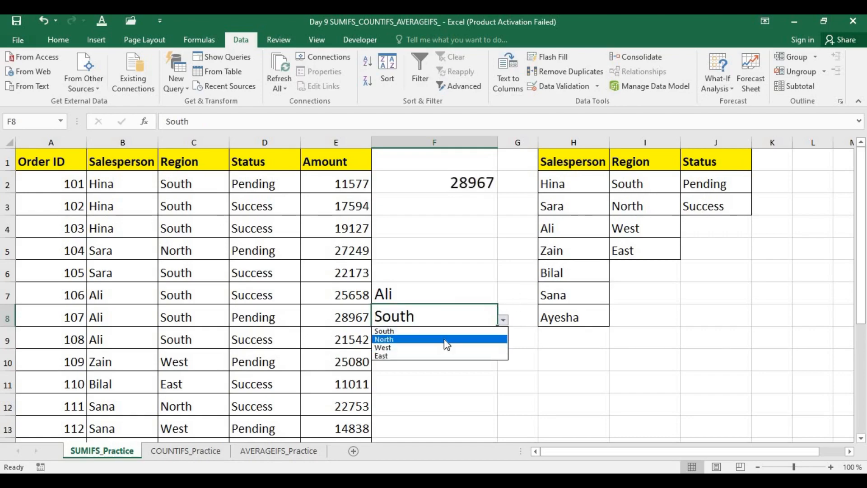
left_click(446, 339)
Set F7 to the salesperson from H7, and try South and North in F8 before choosing West.
left_click(477, 290)
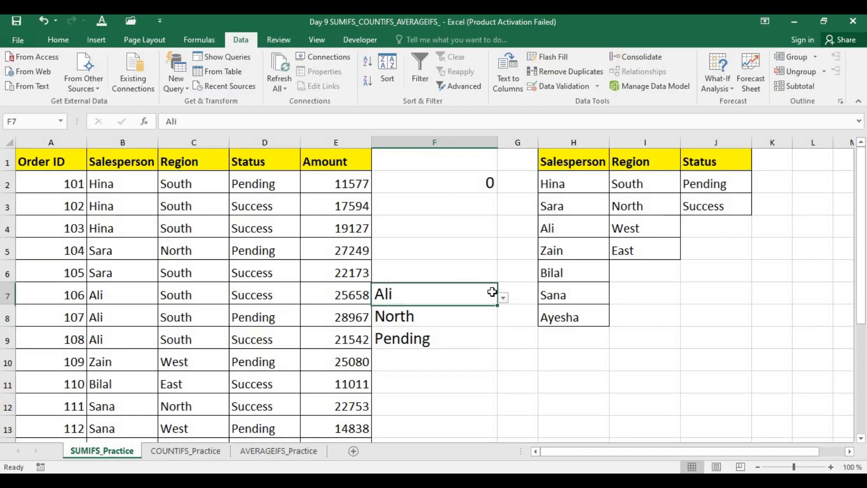
left_click(503, 297)
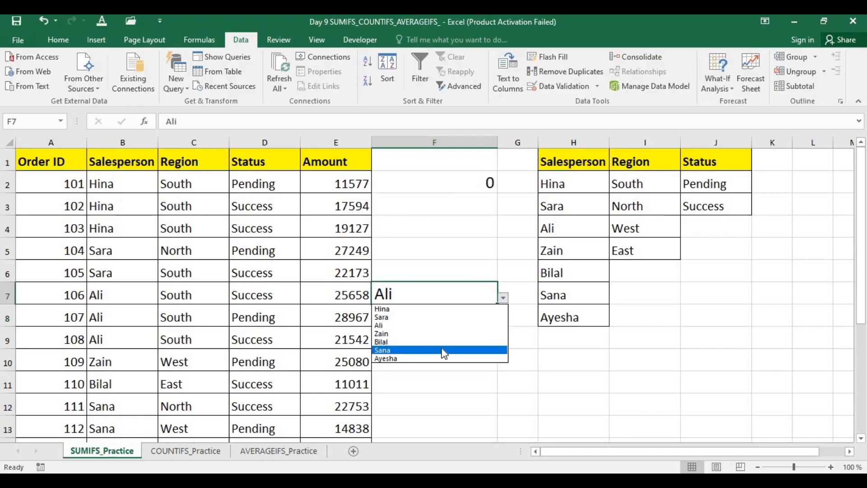
left_click(443, 350)
left_click(469, 320)
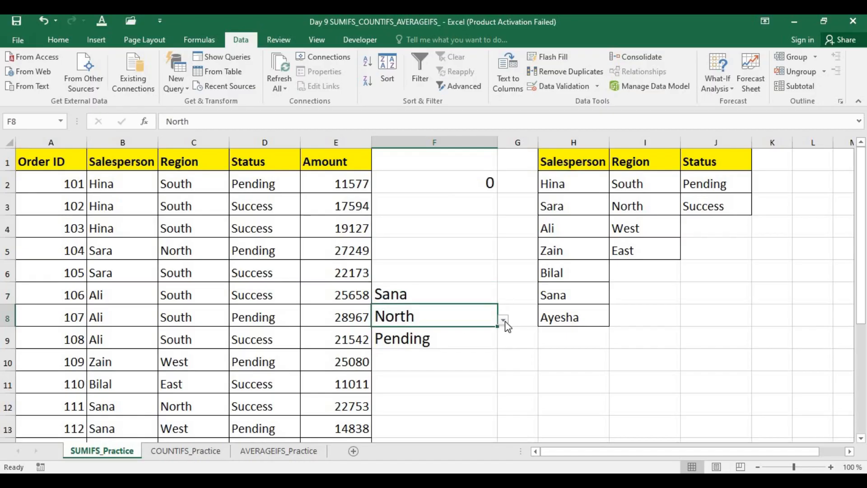
left_click(504, 320)
left_click(460, 330)
left_click(504, 321)
left_click(463, 338)
left_click(504, 320)
left_click(458, 346)
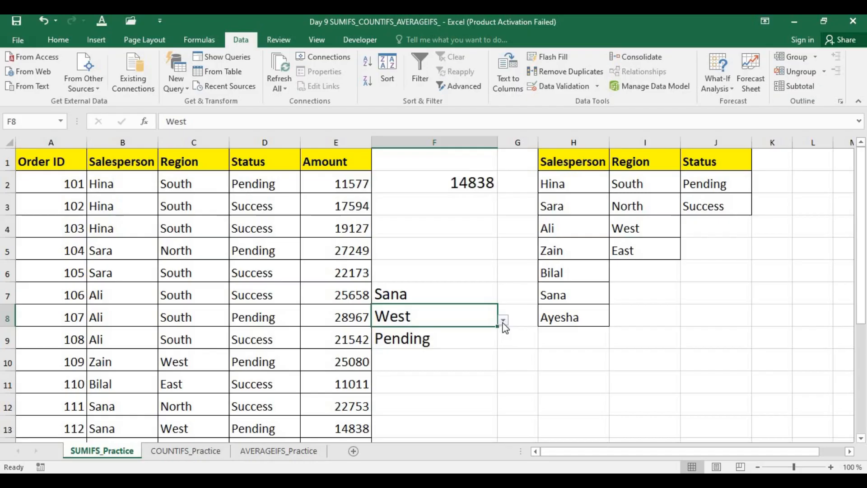
Try Success as the status in F9, and set it back to Pending.
left_click(457, 336)
left_click(503, 342)
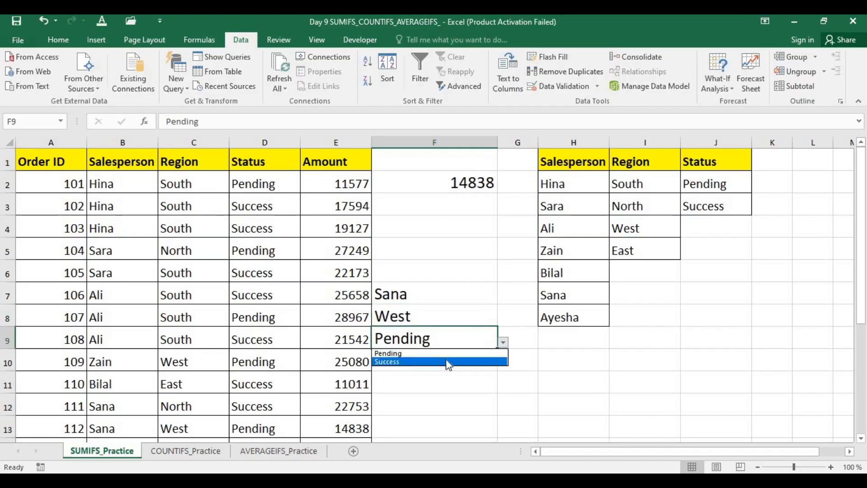
left_click(448, 361)
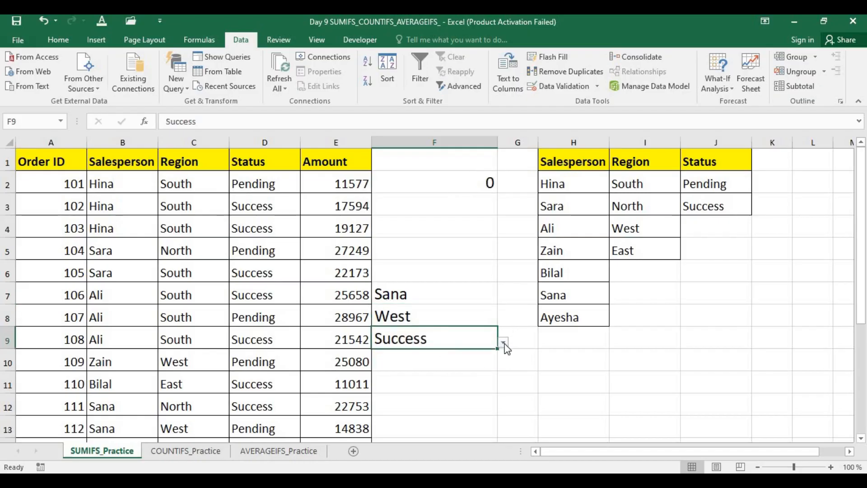
left_click(504, 342)
left_click(462, 351)
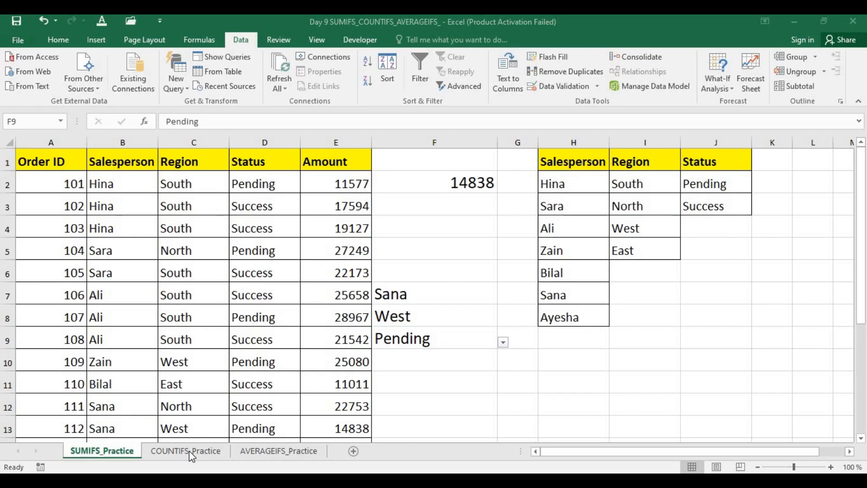
Open the COUNTIFS_Practice sheet and examine its Department, City and Status columns.
left_click(190, 451)
left_click(191, 451)
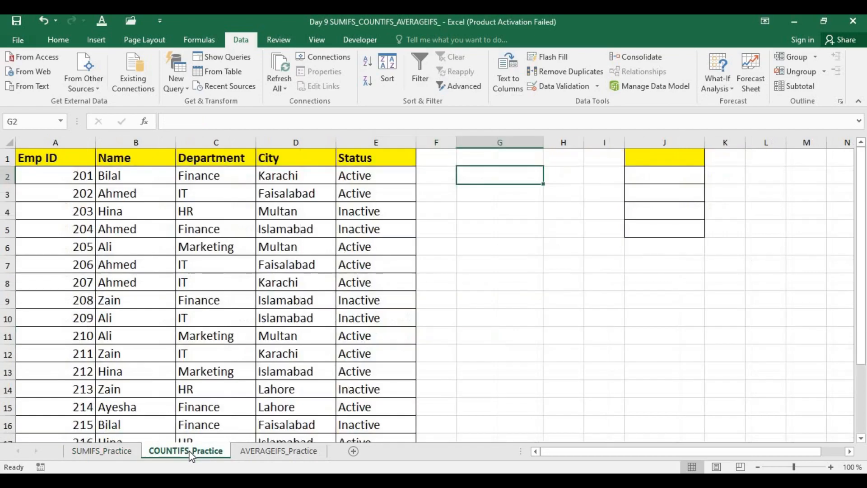
left_click(467, 277)
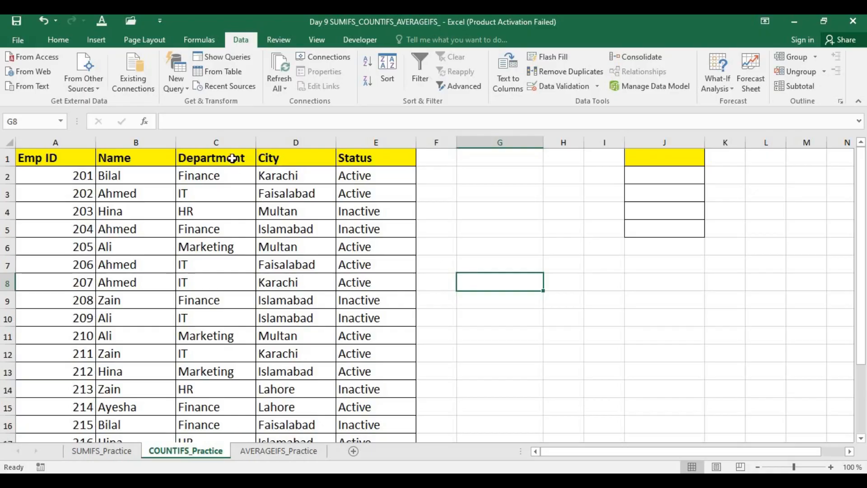
left_click(243, 140)
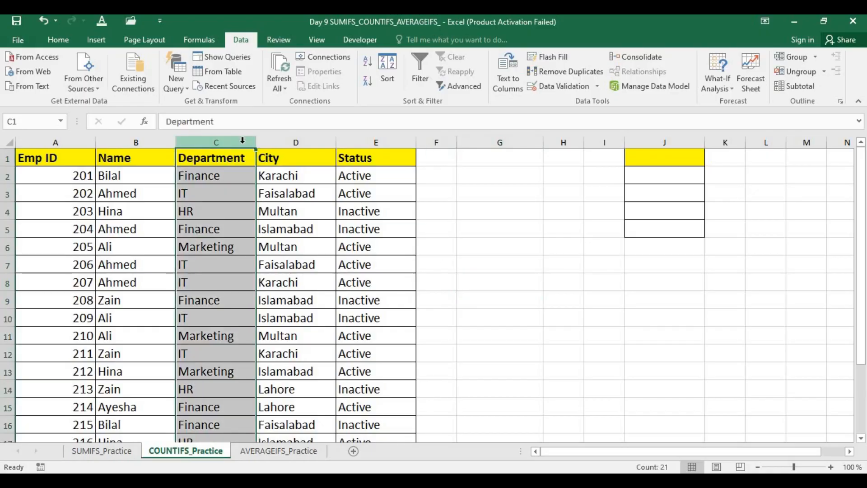
left_click(314, 138)
left_click(361, 138)
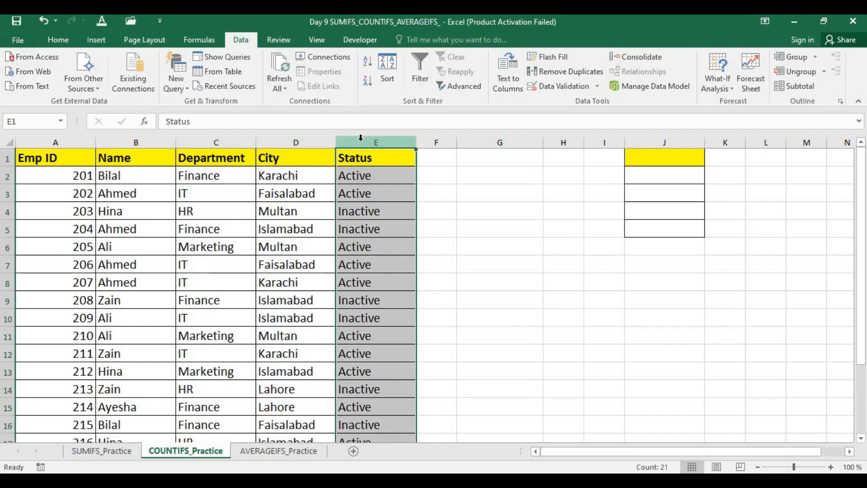
left_click(234, 139)
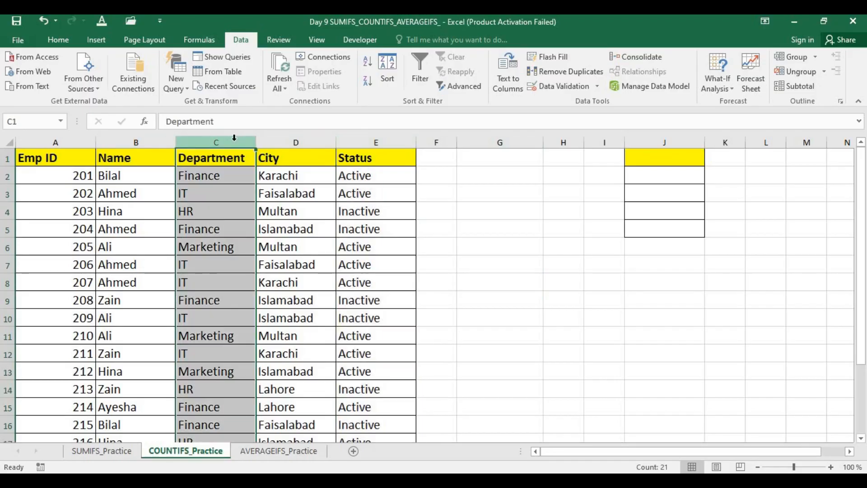
Review the City and Status columns and the empty cells G1:G3 beside the employee table.
left_click(277, 133)
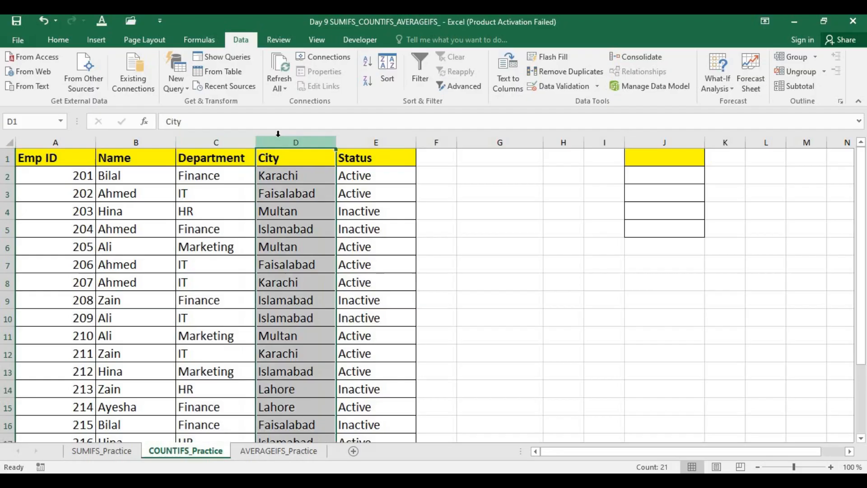
left_click(351, 136)
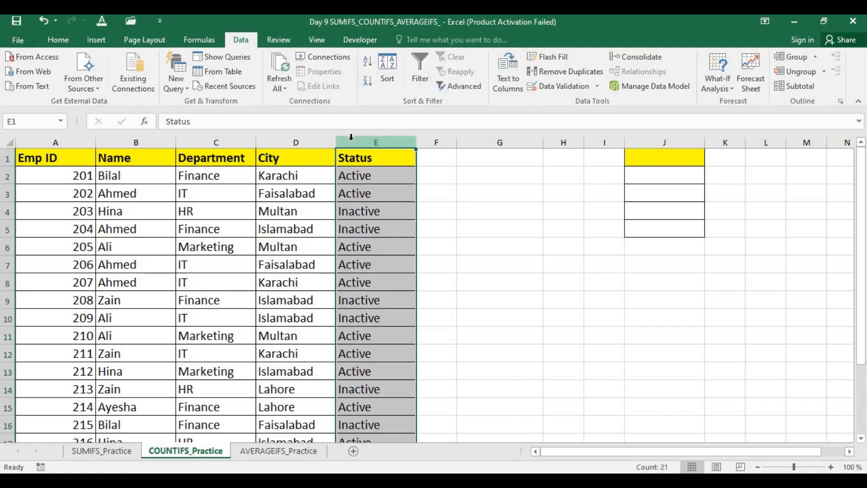
left_click(506, 159)
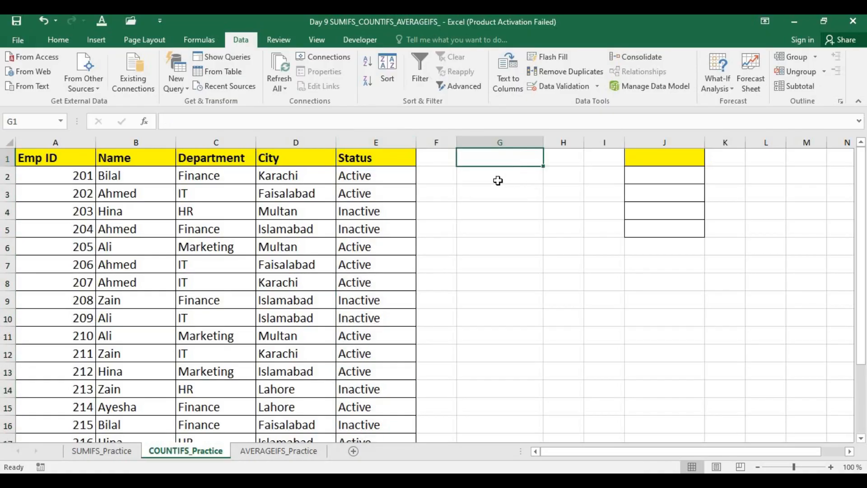
left_click(517, 185)
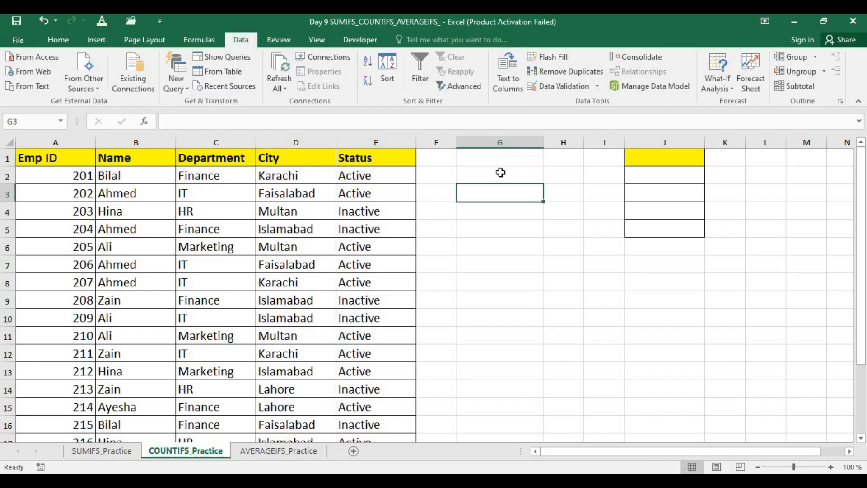
left_click(478, 181)
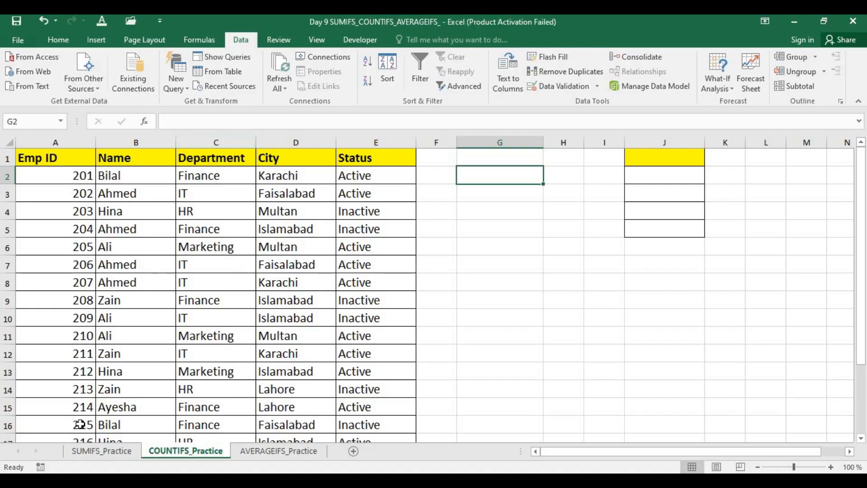
Copy the entire Department column C into column G.
left_click(235, 140)
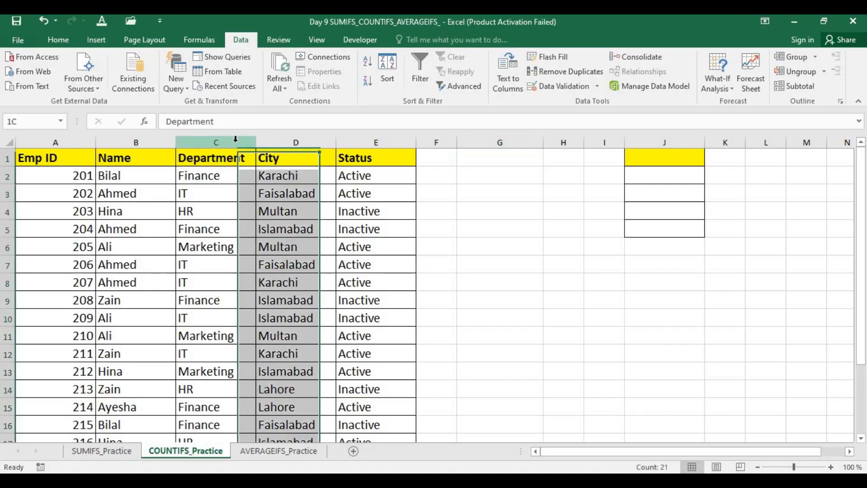
key("ctrl+c")
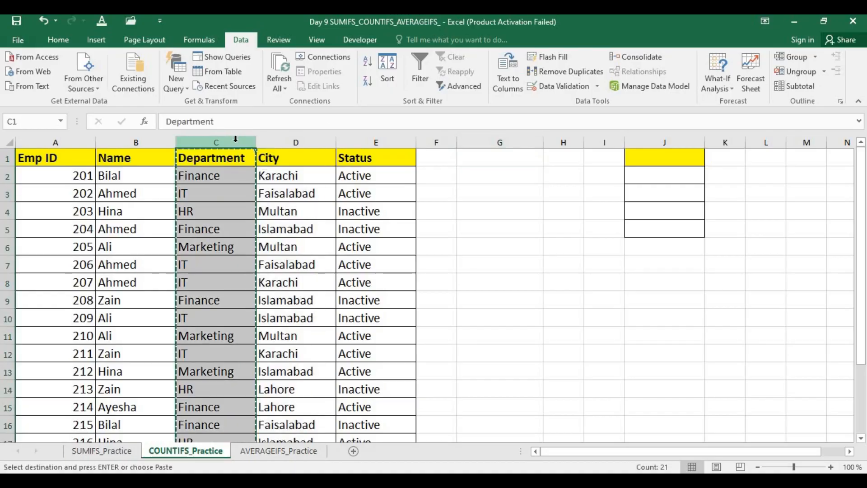
left_click(524, 137)
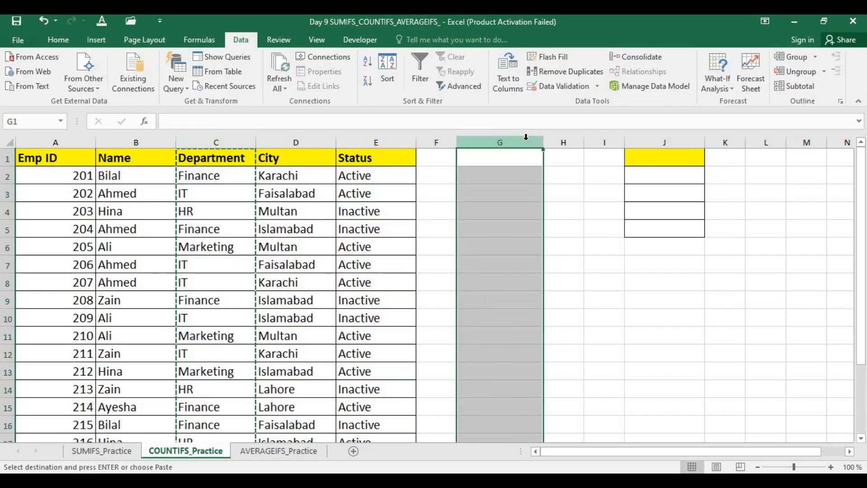
key("ctrl+v")
key("ctrl")
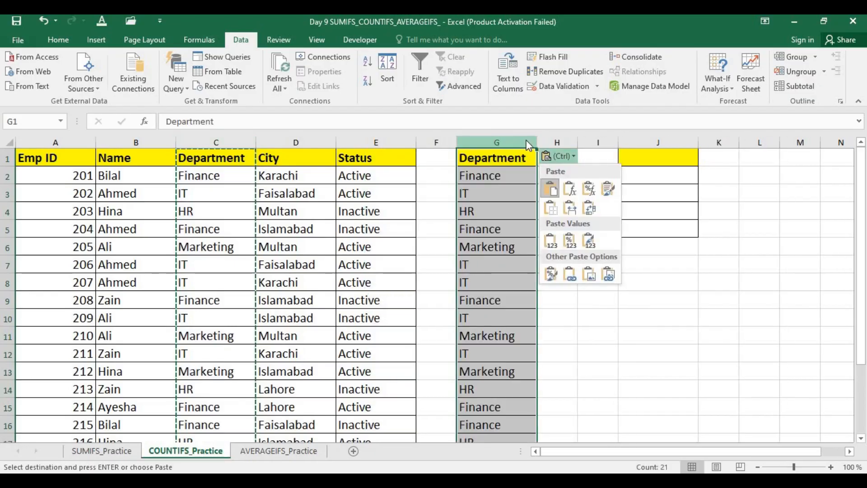
Remove the duplicates from the copied Department list in column G, treating the first row as a header.
left_click(559, 72)
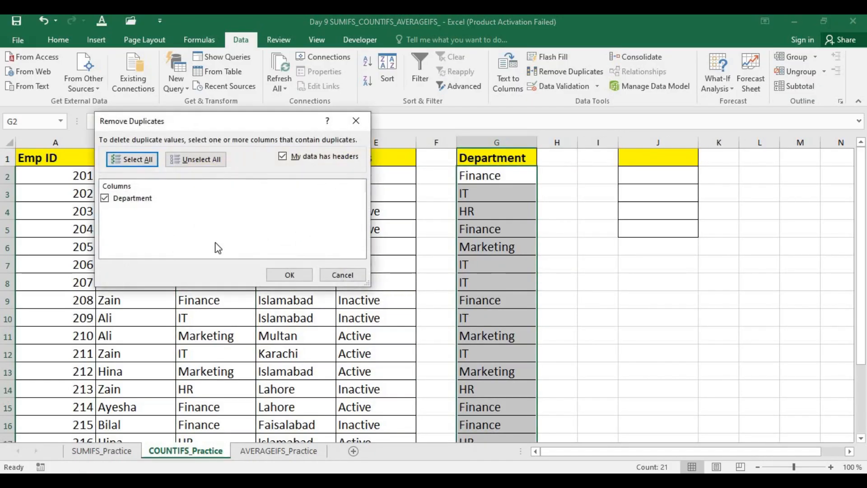
left_click(296, 278)
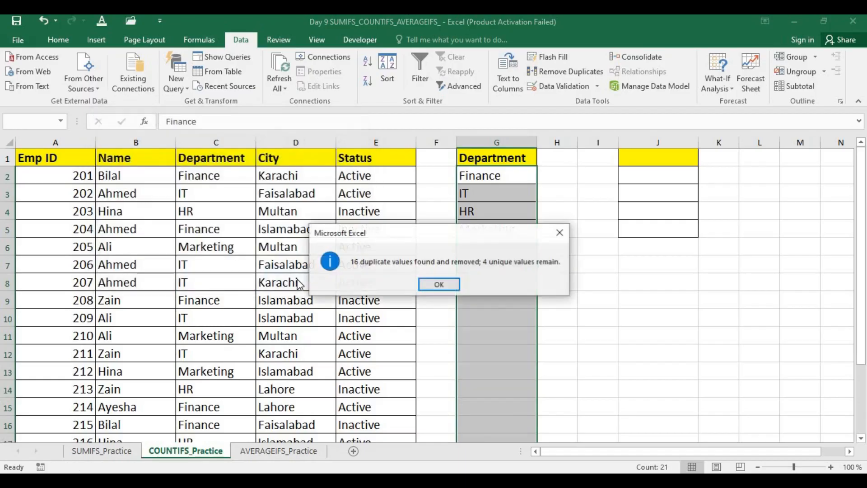
left_click(443, 283)
left_click(500, 276)
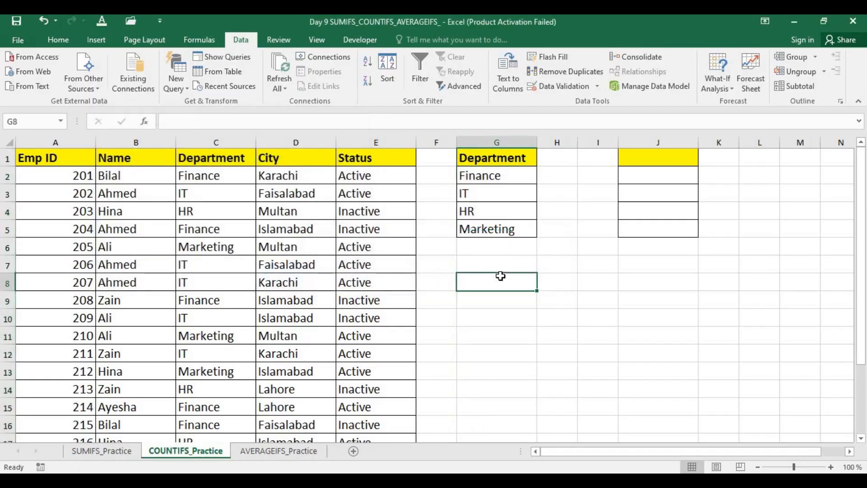
left_click(503, 176)
left_click(502, 224, "shift")
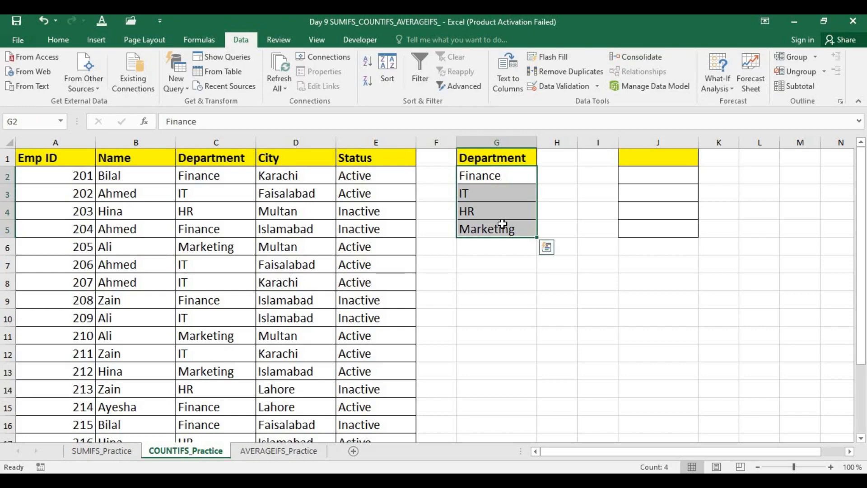
Widen column H slightly and copy the entire City column D into it.
left_click(573, 178)
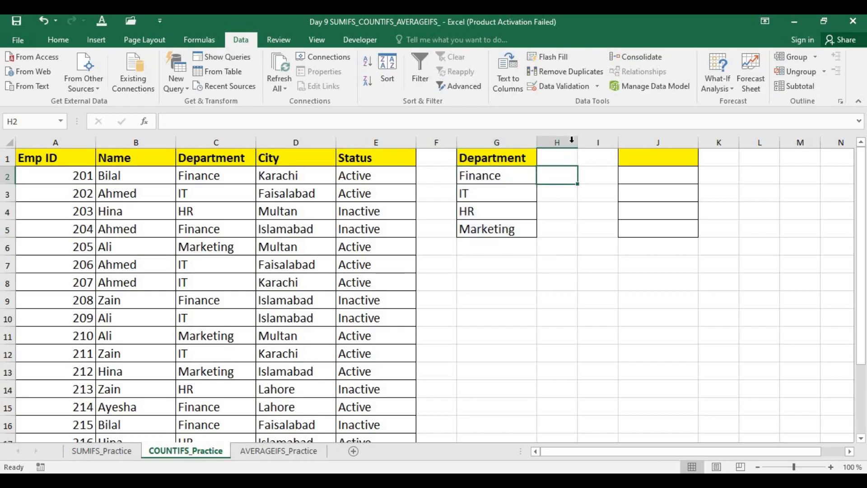
left_click_drag(577, 140, 588, 140)
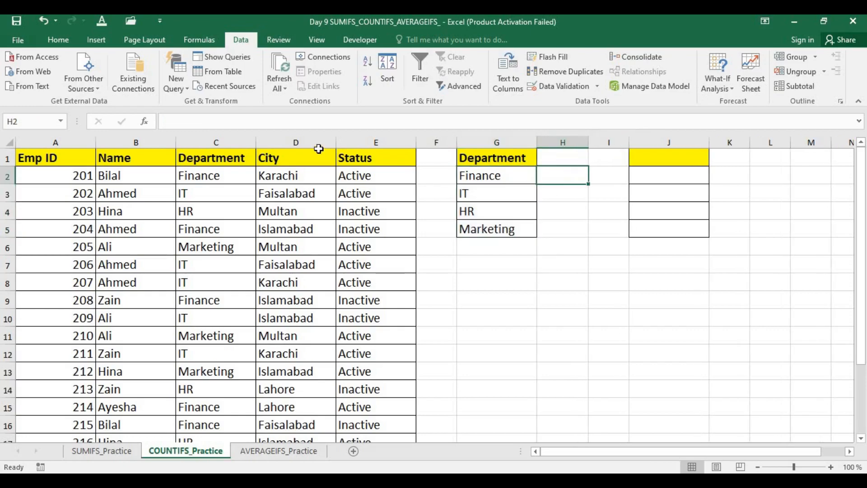
left_click(318, 139)
key("ctrl+c")
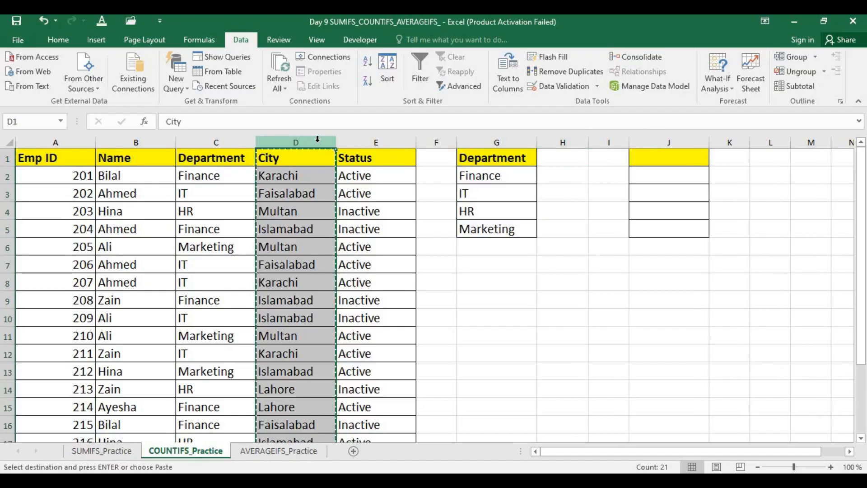
left_click(575, 137)
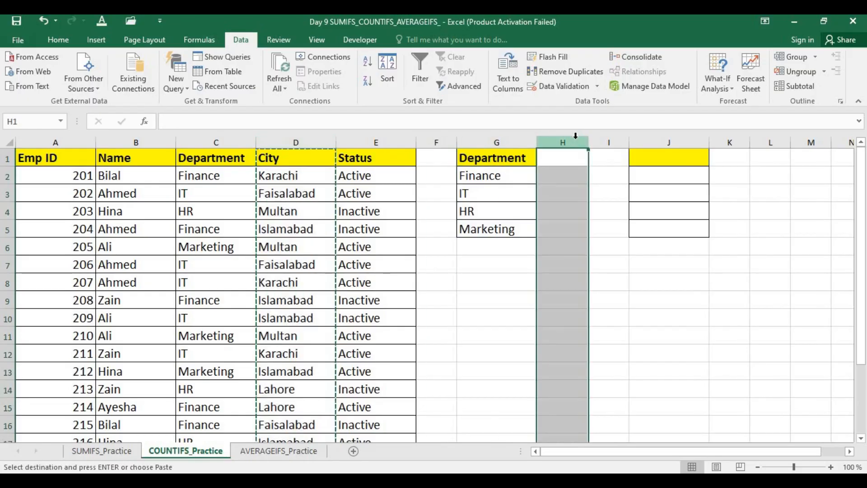
key("ctrl+v")
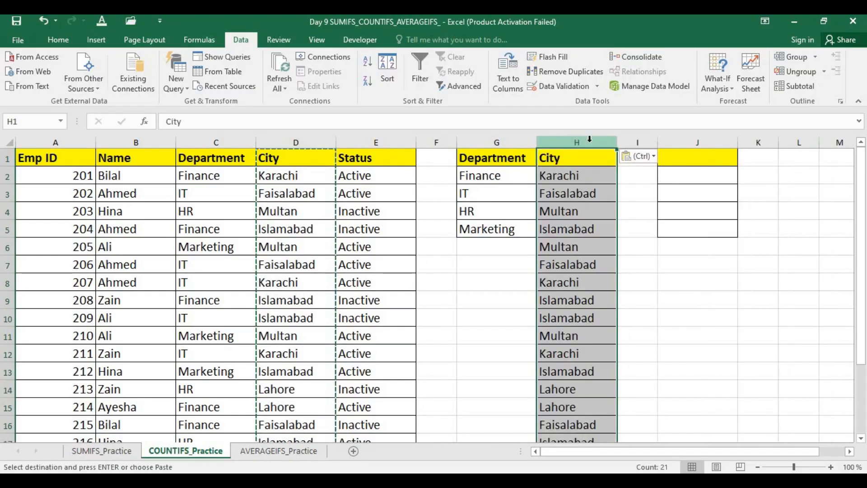
Remove the duplicates from the City list in column H, continuing with the current selection only and keeping its header.
left_click(561, 70)
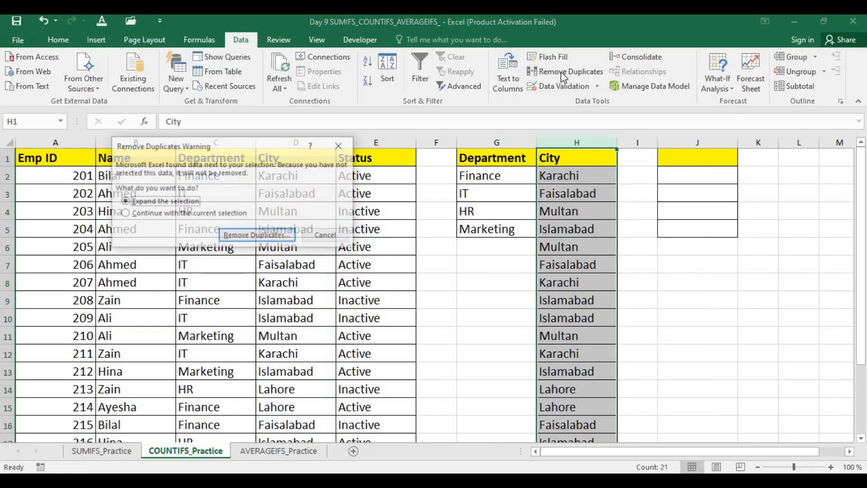
left_click(217, 213)
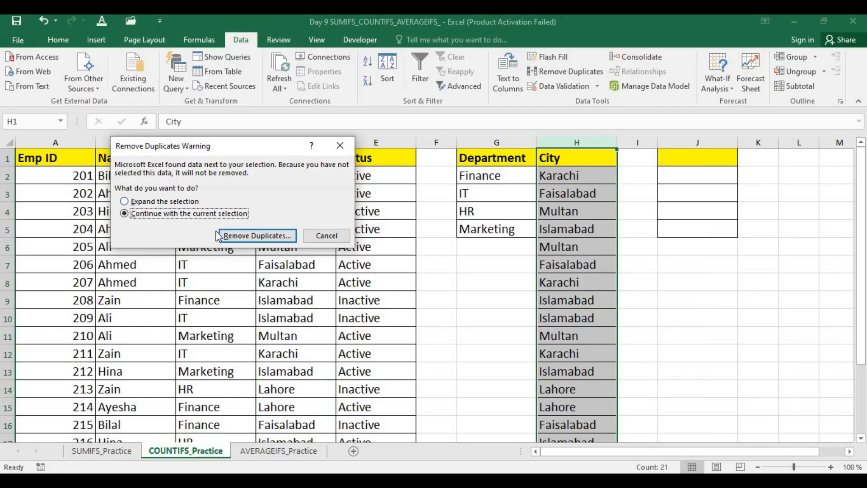
left_click(251, 236)
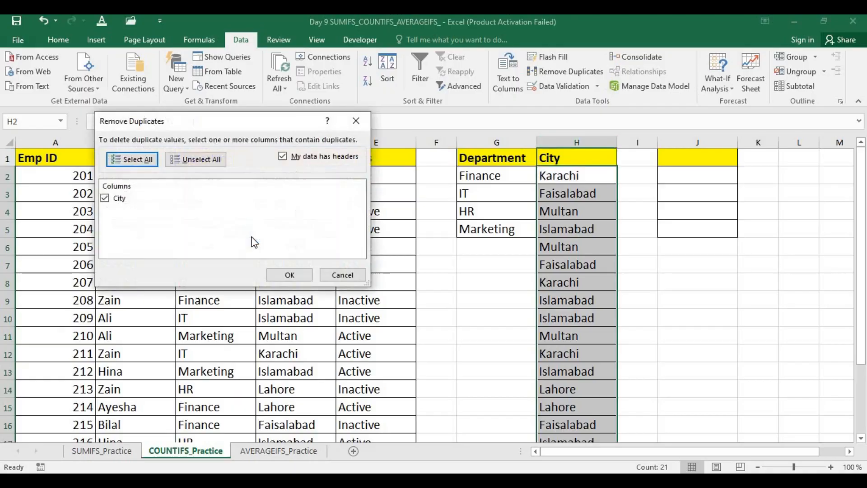
left_click(300, 276)
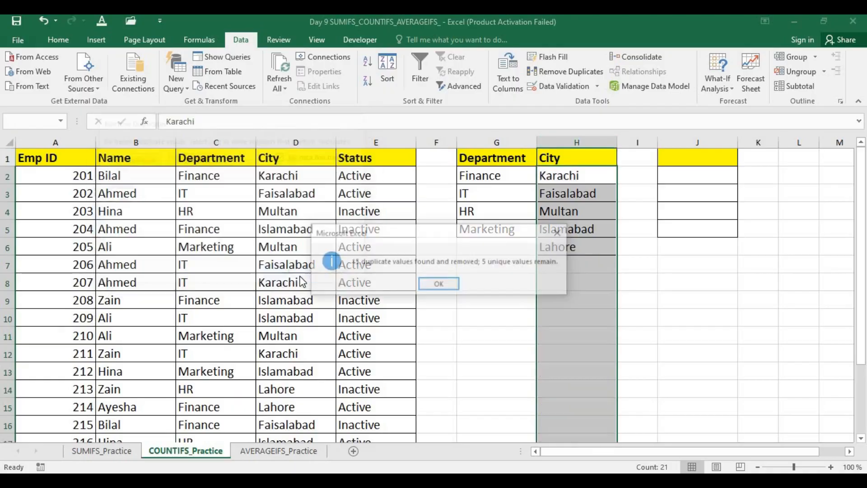
left_click(439, 283)
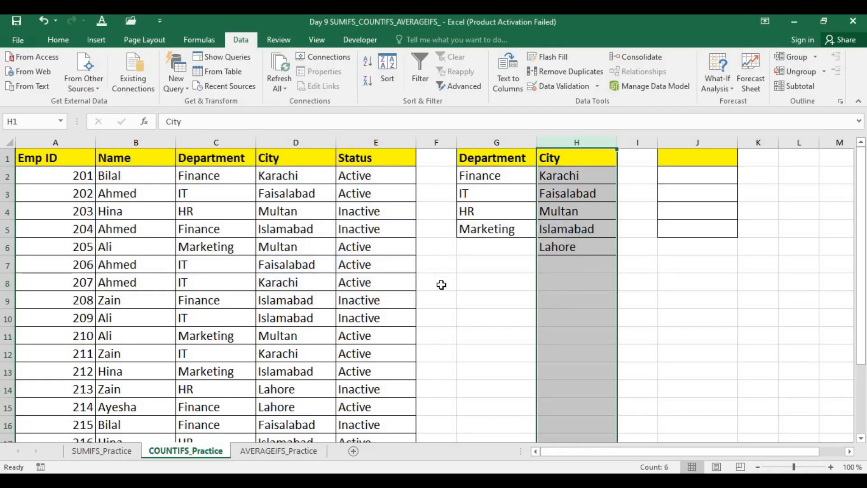
left_click(437, 283)
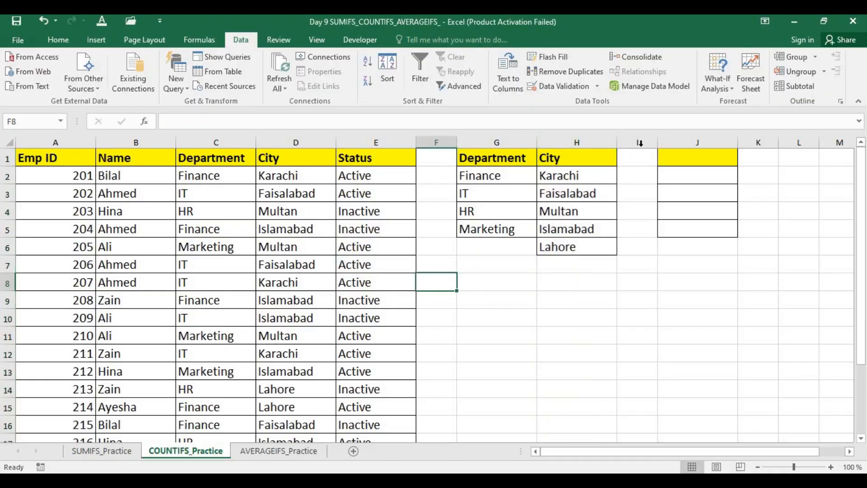
Widen column I and copy the entire Status column E into it.
left_click_drag(658, 139, 679, 135)
left_click(664, 141)
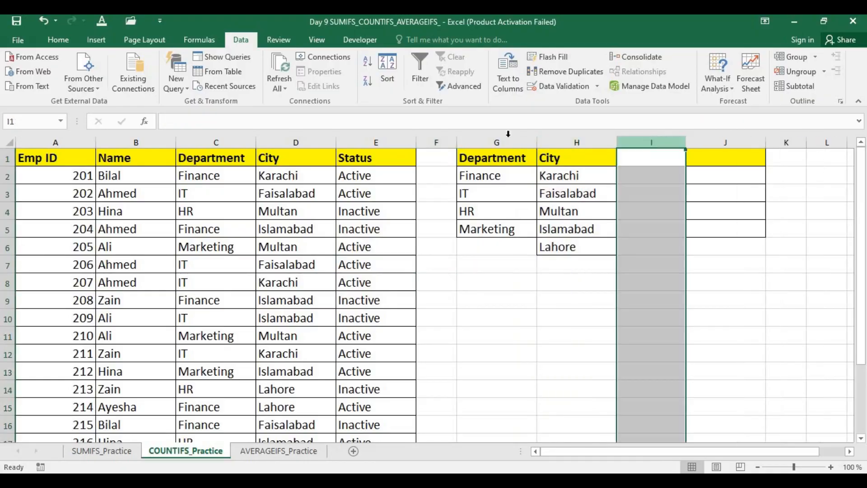
left_click(382, 141)
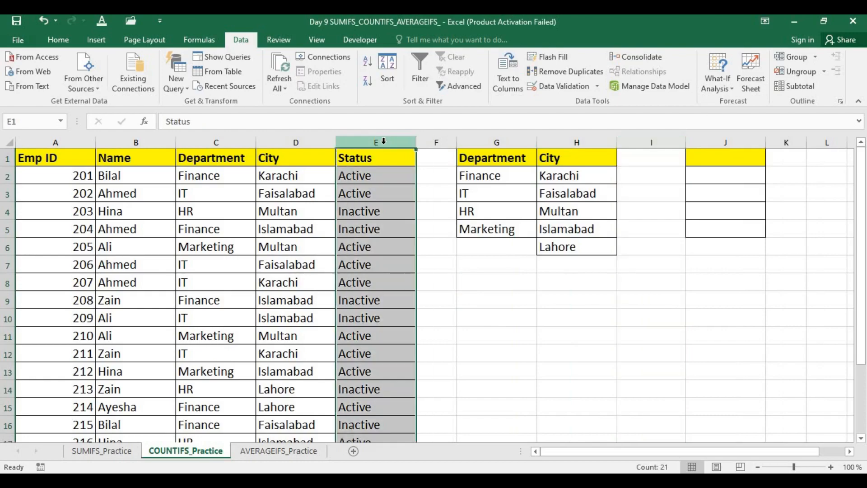
key("ctrl+c")
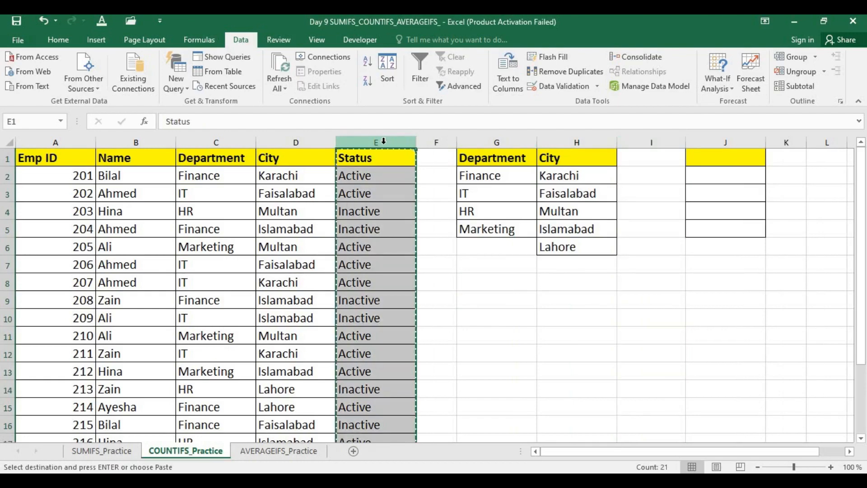
left_click(657, 140)
key("ctrl+v")
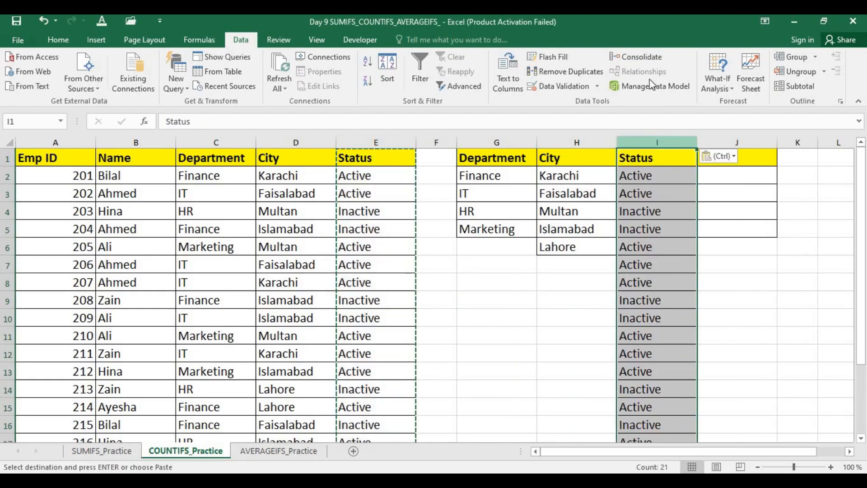
Remove the duplicates from the Status list in column I, continuing with the current selection only and keeping its header.
left_click(562, 71)
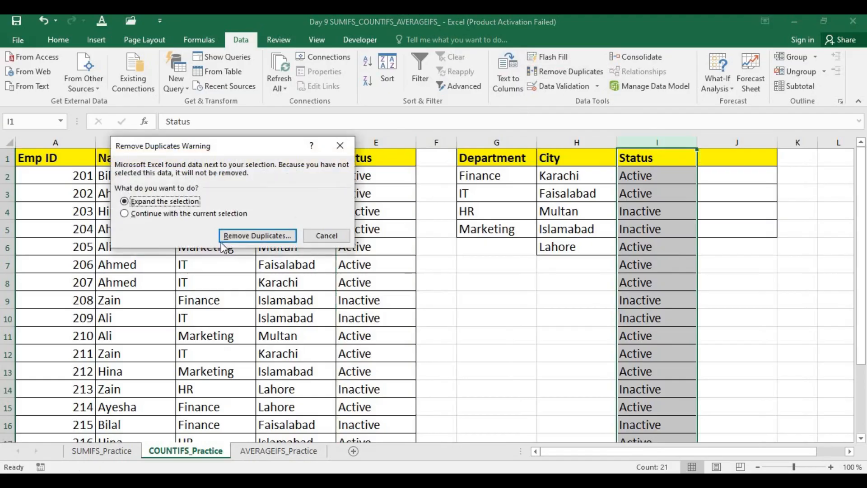
left_click(213, 214)
left_click(236, 235)
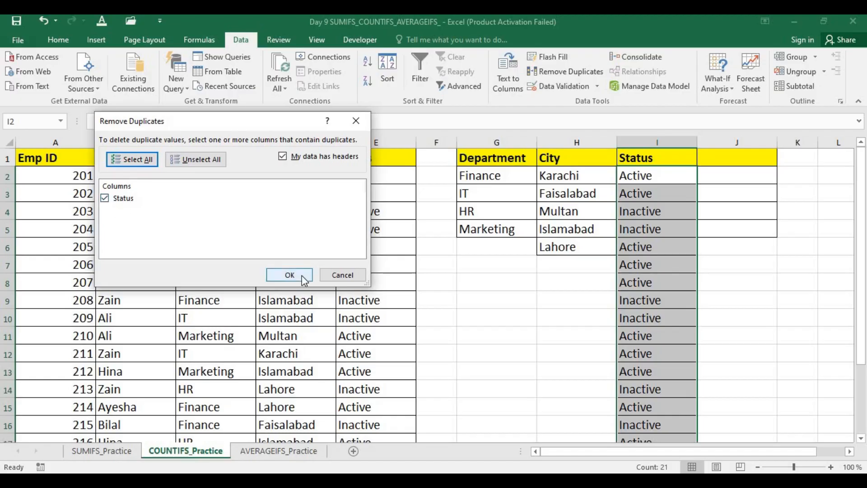
left_click(286, 274)
left_click(439, 285)
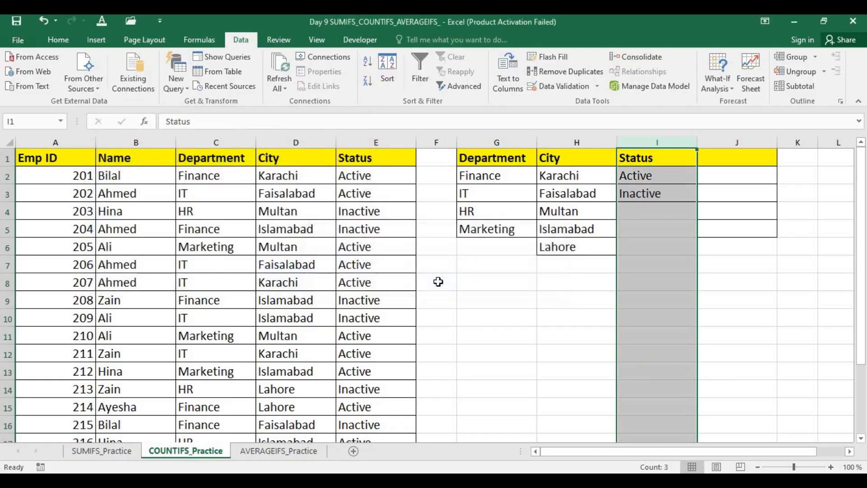
left_click(605, 312)
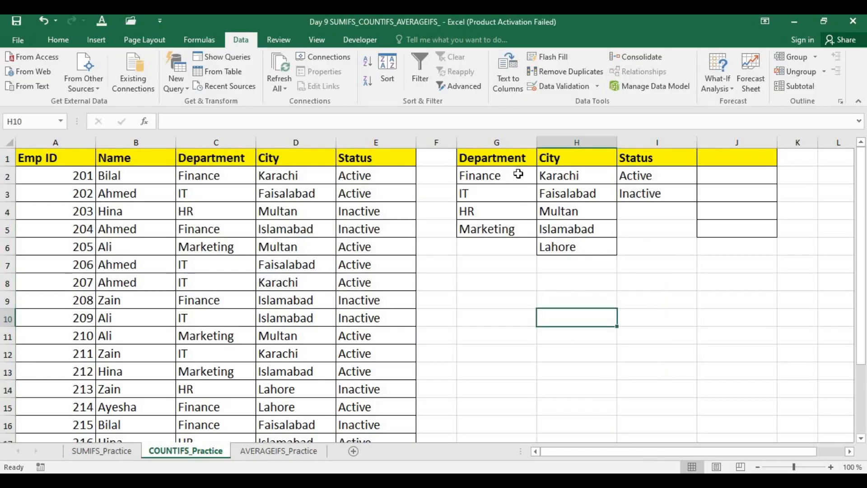
left_click(504, 174)
left_click_drag(514, 175, 509, 231)
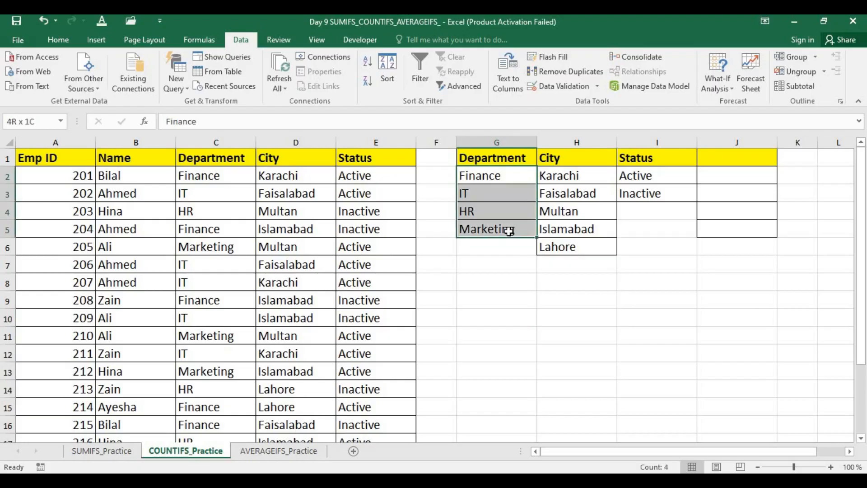
left_click(496, 269)
left_click(627, 262)
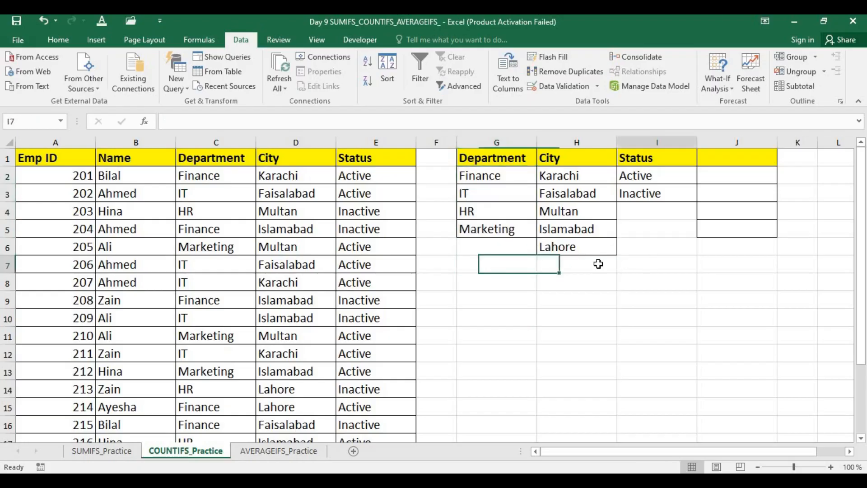
left_click(508, 285)
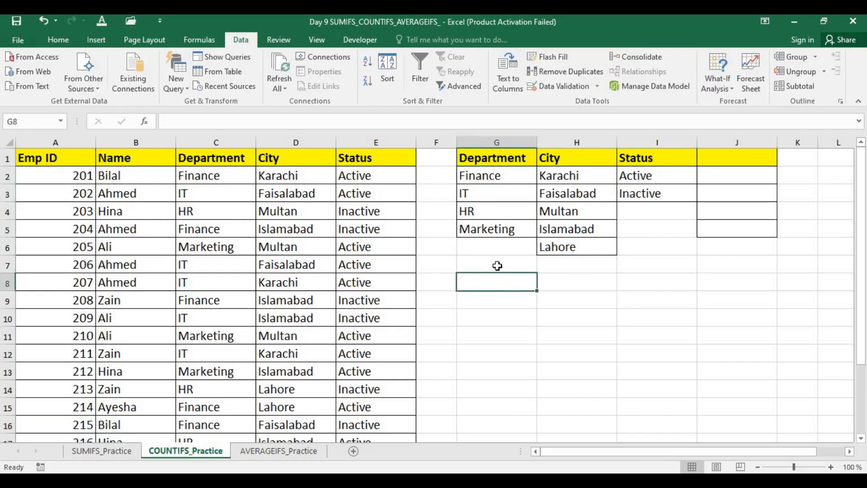
Add a list validation dropdown to G8 with source =$G$2:$G$5 and choose IT from it.
left_click(562, 86)
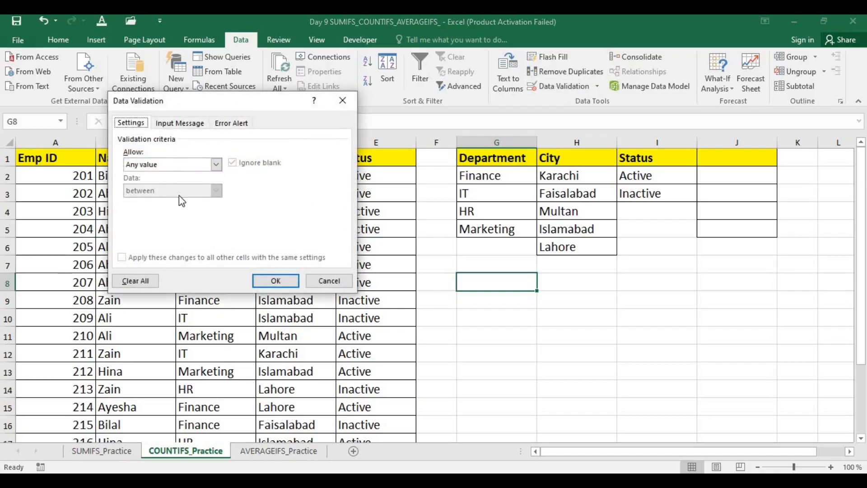
left_click(216, 164)
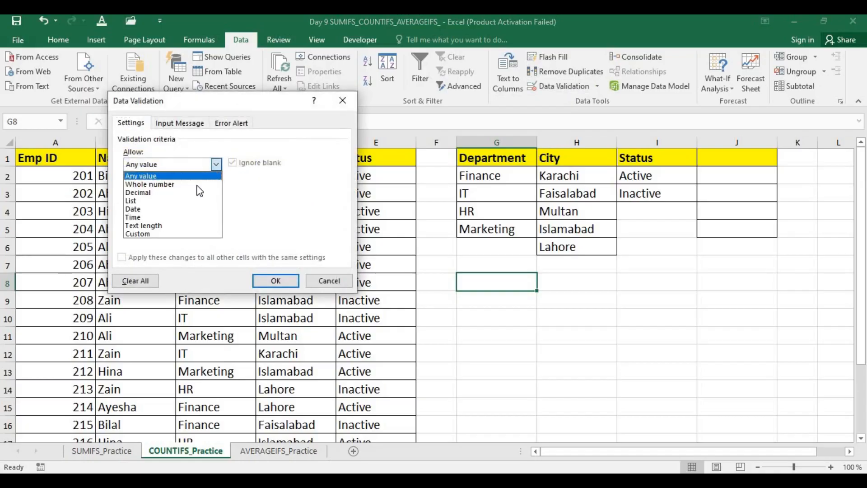
left_click(173, 200)
left_click(210, 218)
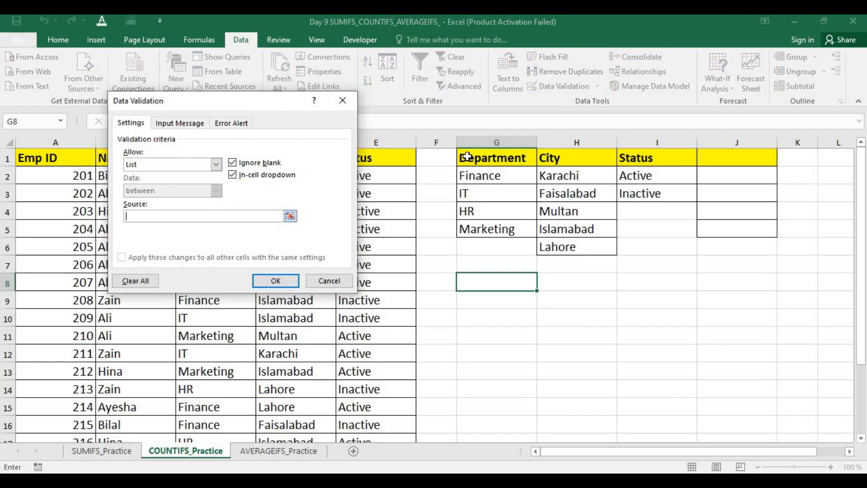
left_click_drag(493, 176, 501, 229)
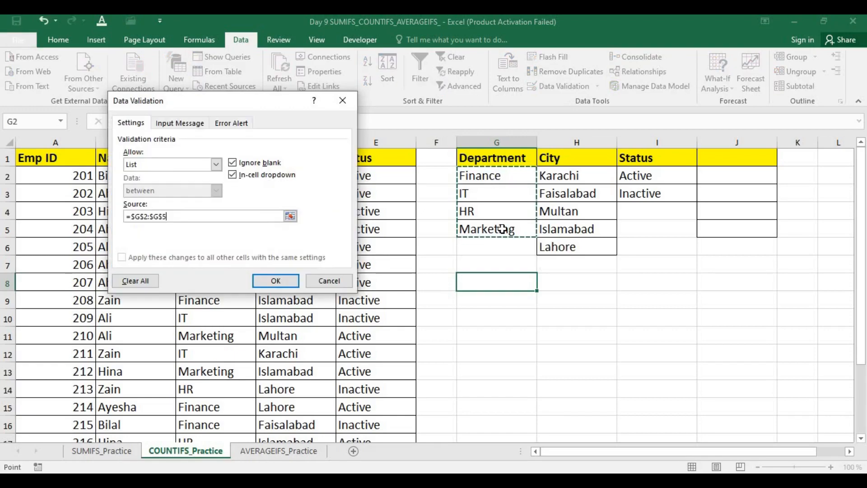
left_click(276, 286)
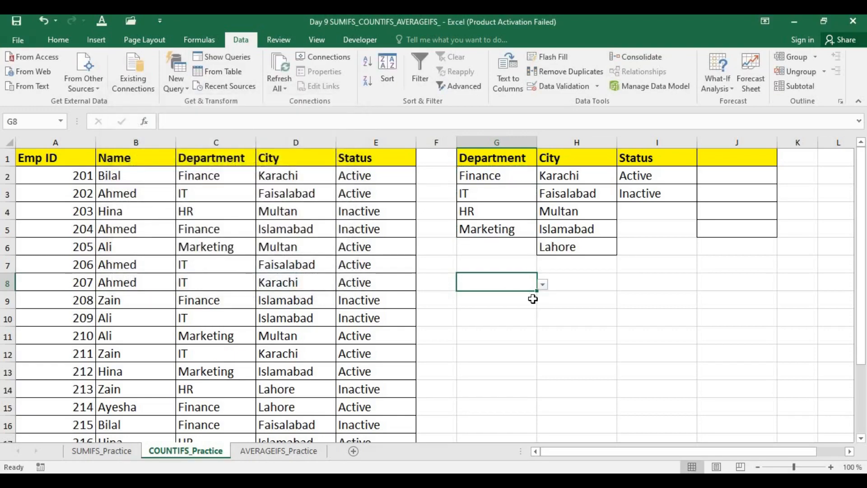
left_click(542, 284)
left_click(477, 303)
Enter the heading Department in G7 above the department dropdown.
left_click(496, 261)
type("D")
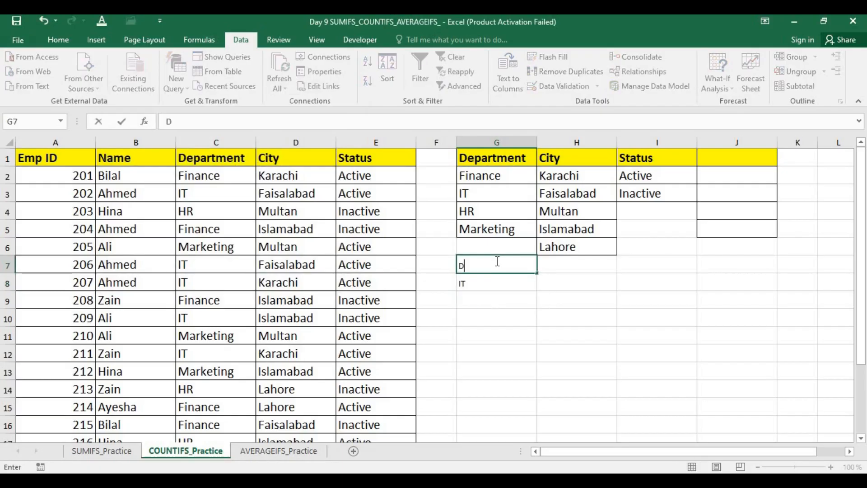
type("epartmenet")
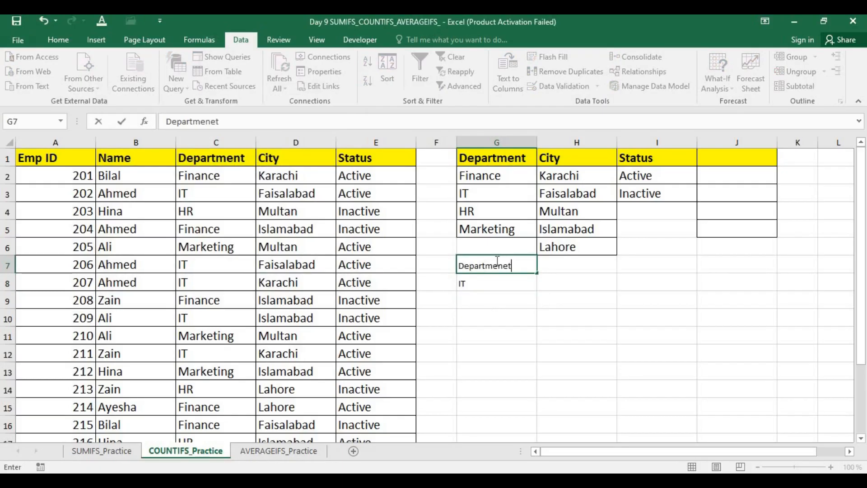
key("BackSpace")
key("BackSpace")
type("t")
key("Return")
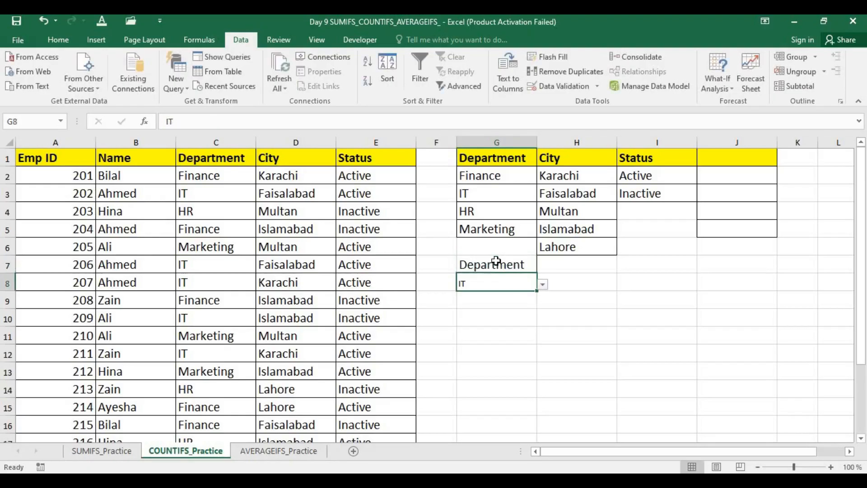
Enter the headings City in H7 and Status in I7.
left_click(582, 262)
left_click(572, 287)
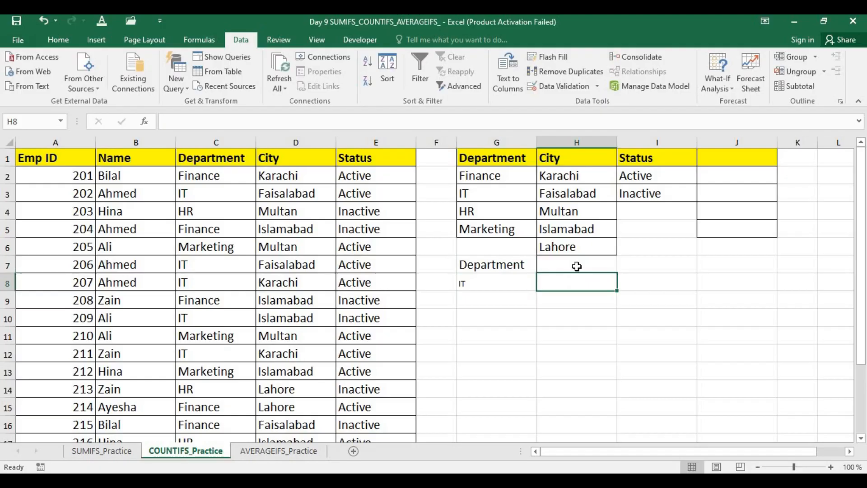
left_click(577, 266)
type("c")
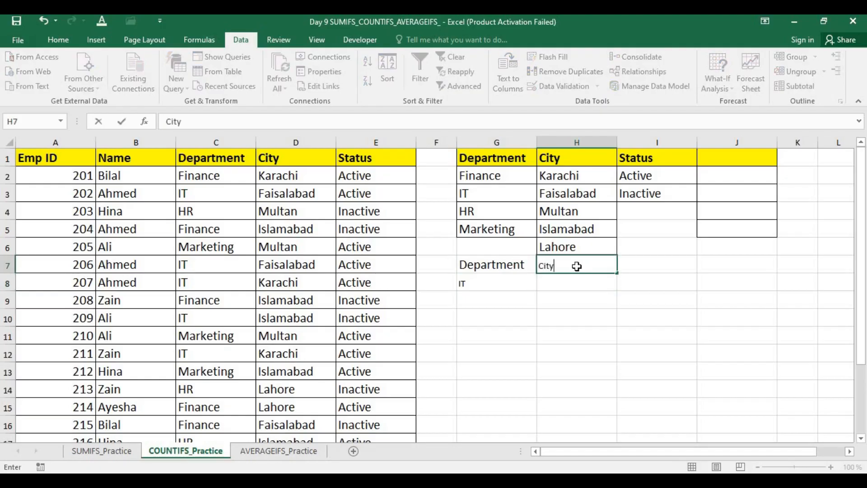
key("Tab")
type("St")
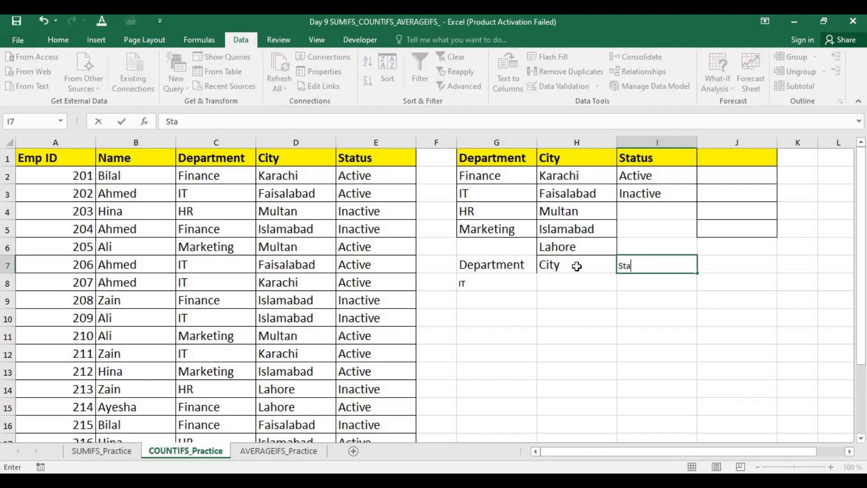
type("atus")
key("Return")
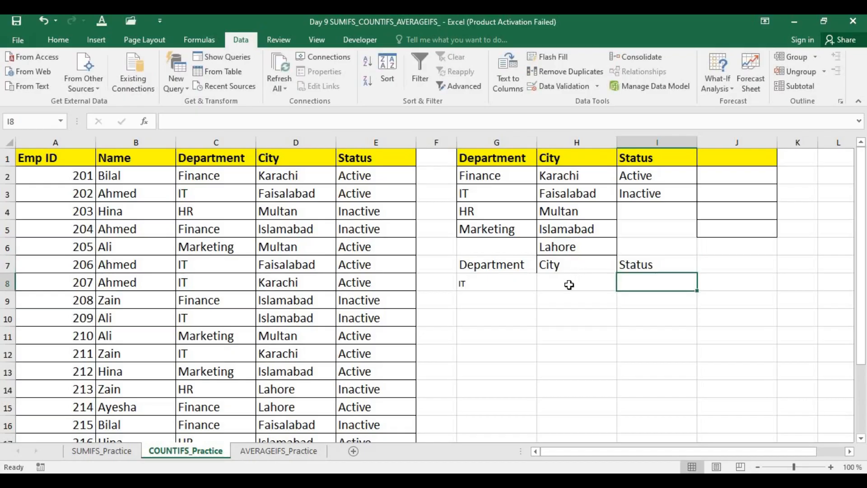
Add a list validation dropdown to H8 with source =$H$2:$H$6 and choose Multan from it.
left_click(569, 282)
left_click(562, 87)
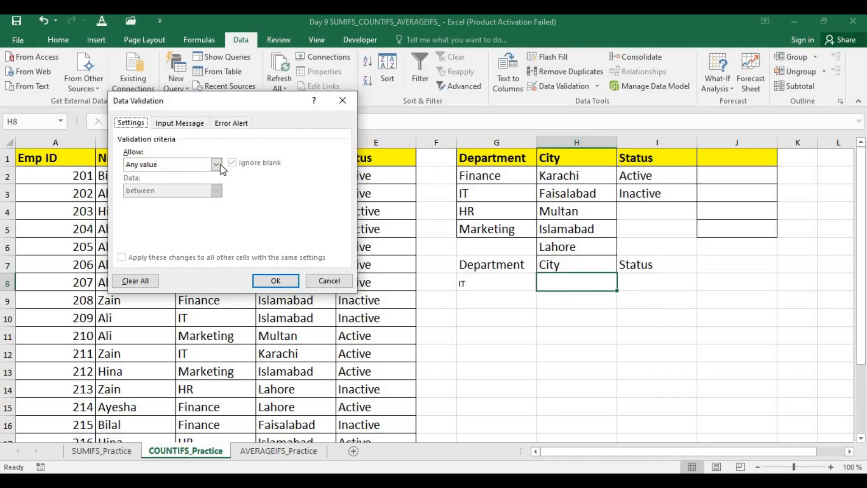
left_click(216, 164)
left_click(192, 202)
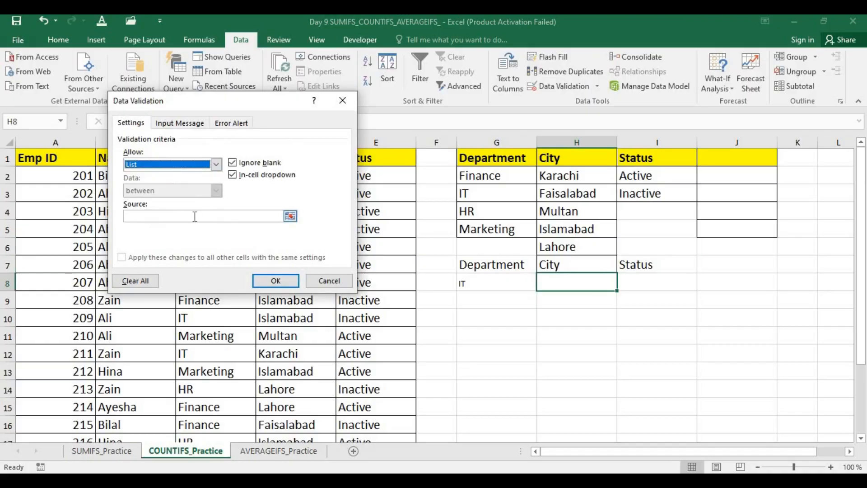
left_click(194, 216)
left_click_drag(577, 174, 577, 254)
left_click(268, 279)
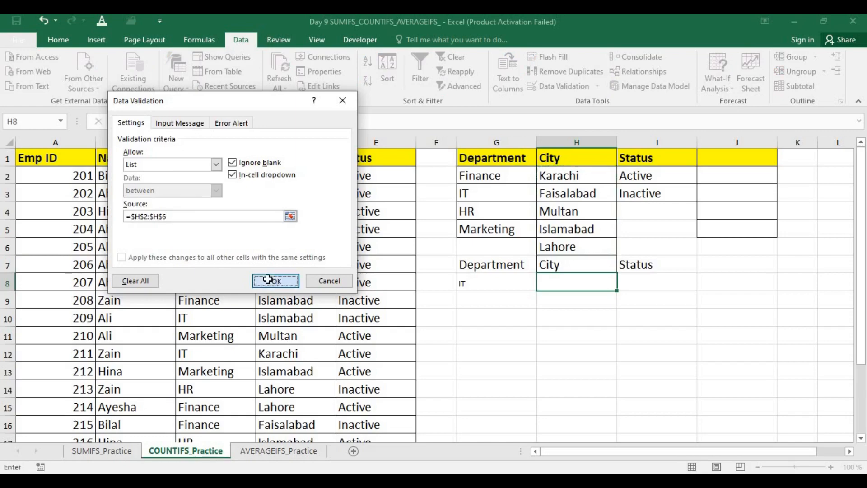
left_click(623, 286)
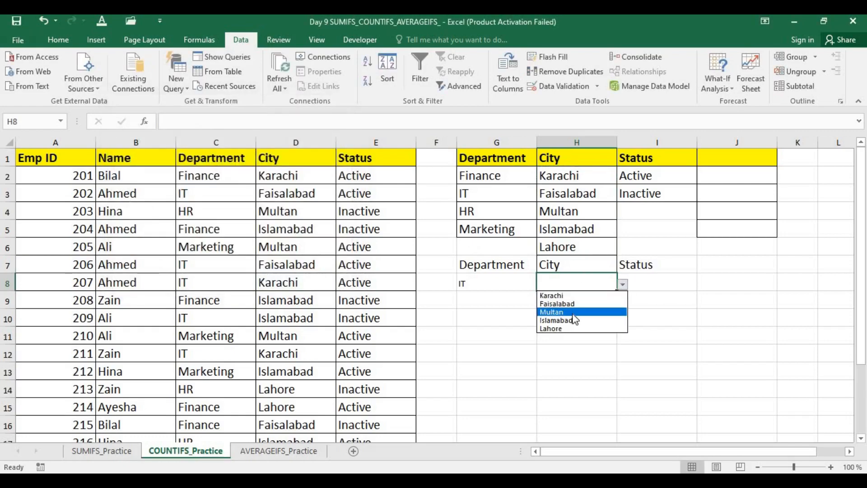
left_click(572, 312)
Add a list validation dropdown to I8 with source =$I$2:$I$3.
left_click(657, 278)
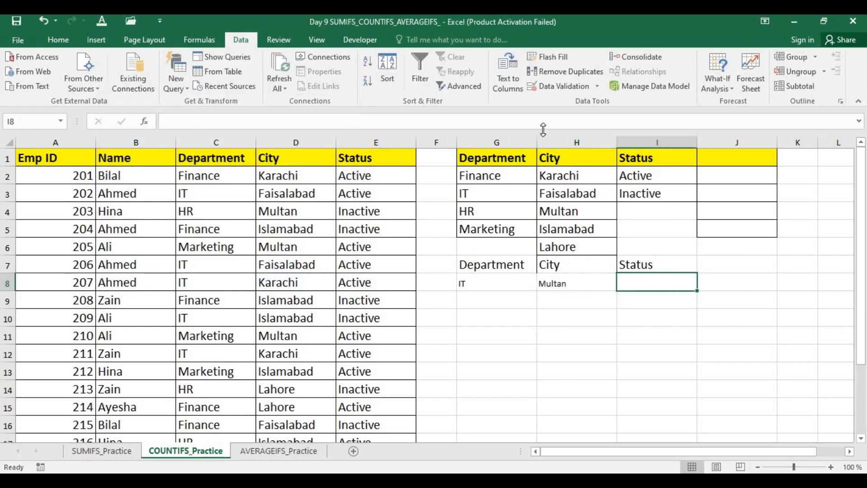
left_click(559, 86)
left_click(216, 164)
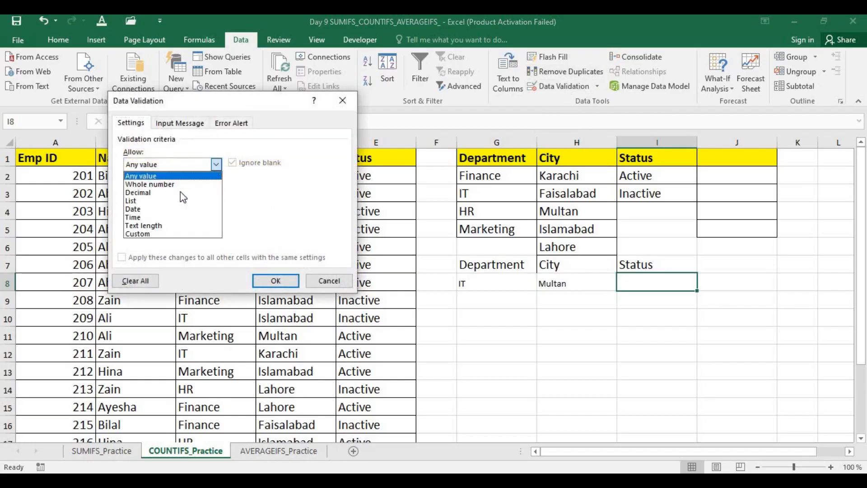
left_click(171, 199)
left_click(207, 216)
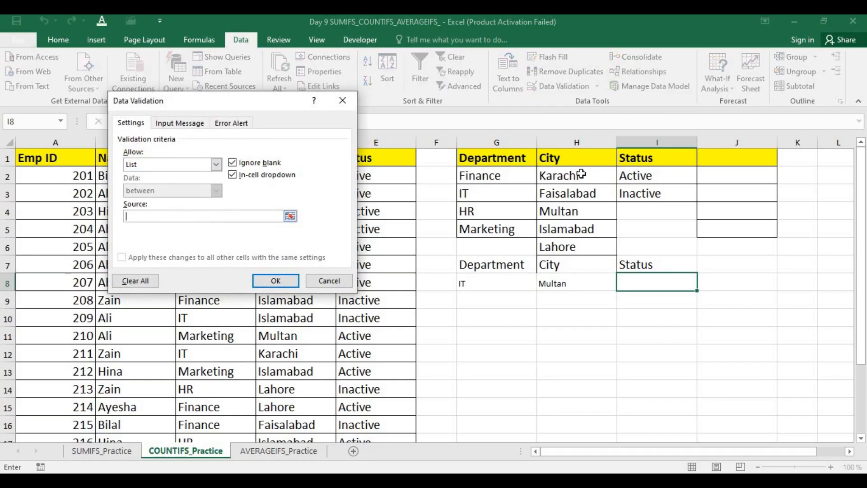
left_click_drag(644, 181, 653, 198)
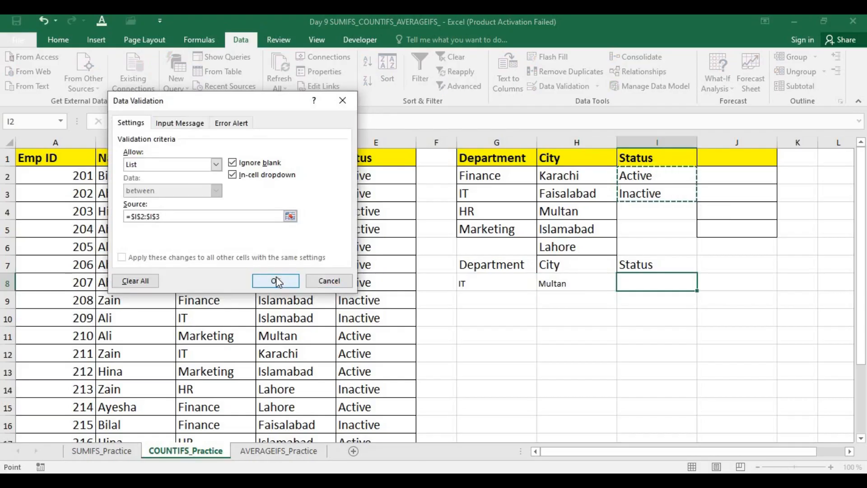
left_click(276, 280)
left_click(558, 326)
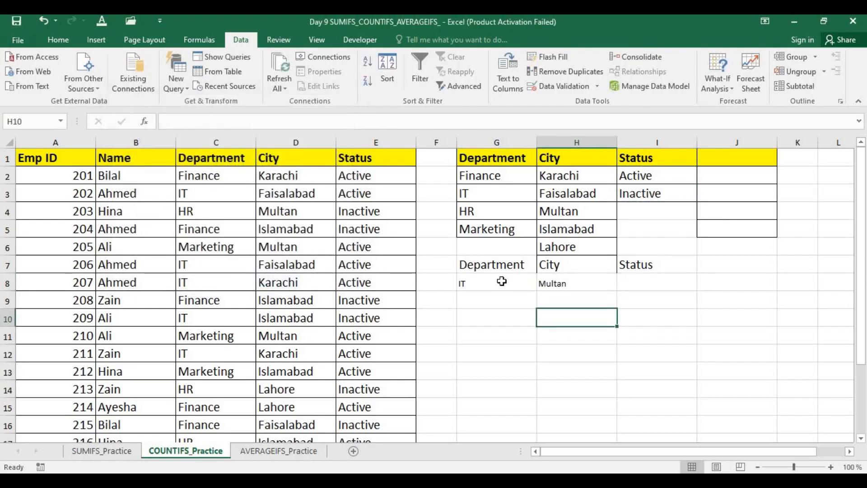
Apply borders to all cells of the criteria block G7:I8.
left_click_drag(495, 265, 671, 288)
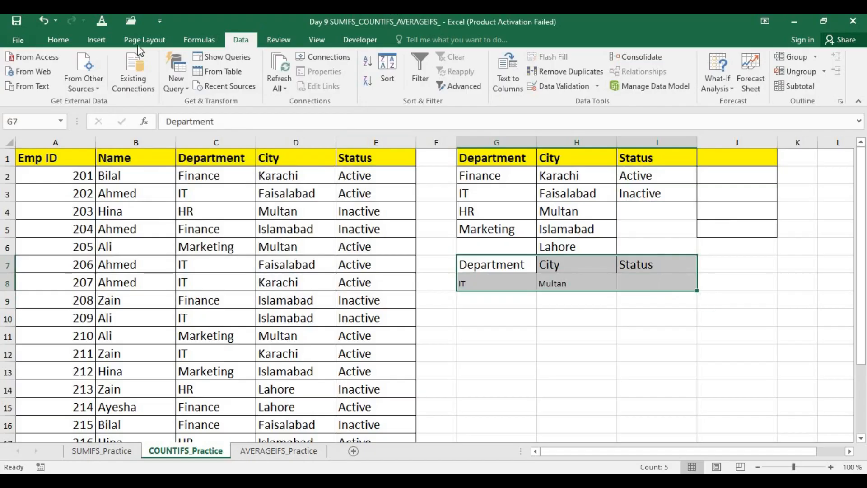
left_click(55, 41)
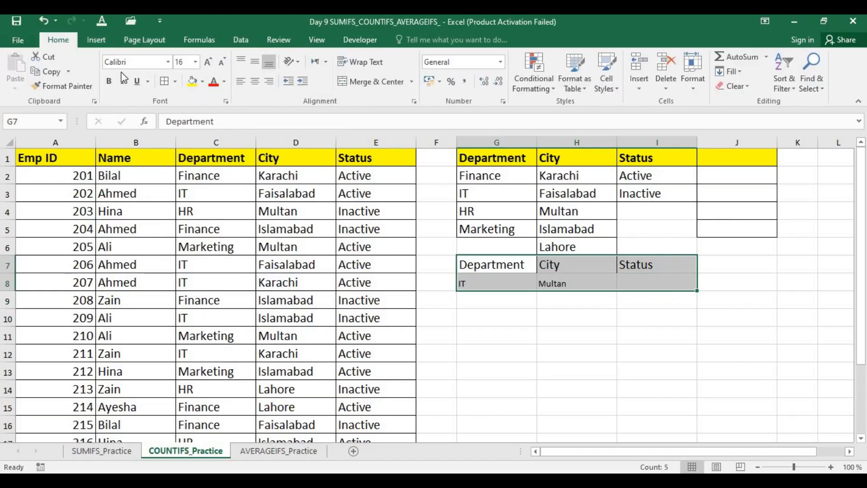
left_click(166, 82)
left_click(503, 314)
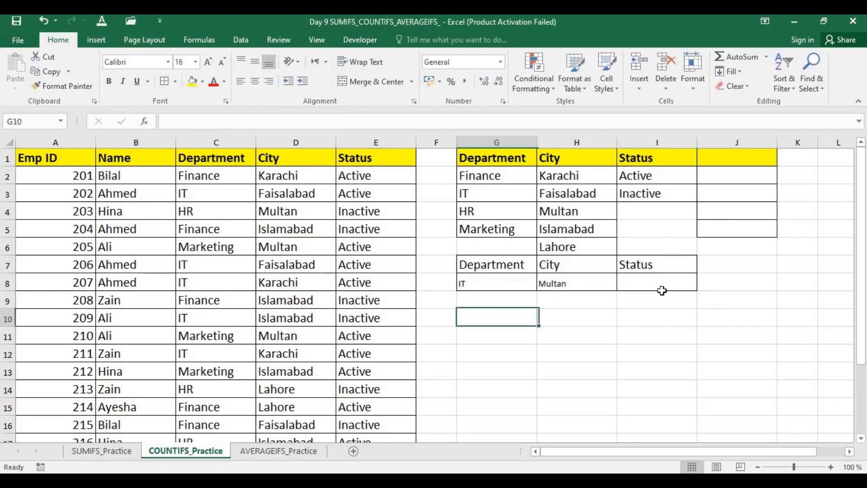
Choose Active from the status dropdown in I8.
left_click(673, 281)
left_click(702, 284)
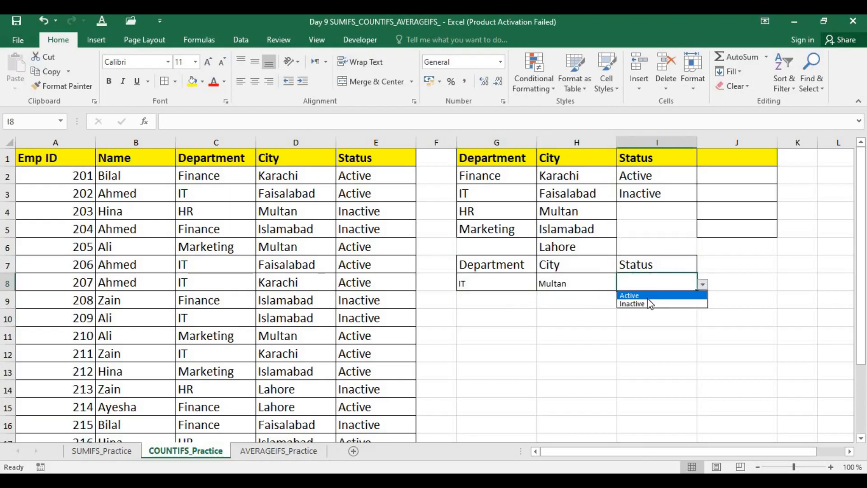
left_click(632, 294)
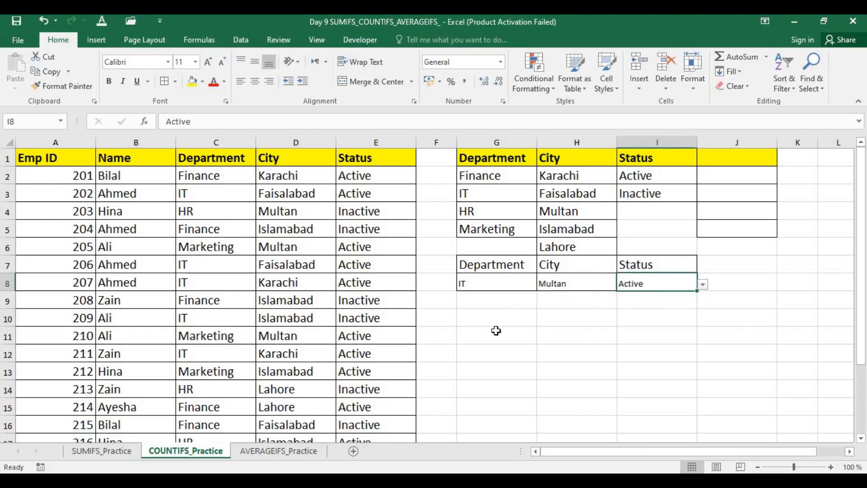
left_click(554, 304)
Make the criteria headings in G7:I7 bold and fill them with the lightest orange theme colour.
left_click_drag(469, 266, 650, 266)
left_click(110, 81)
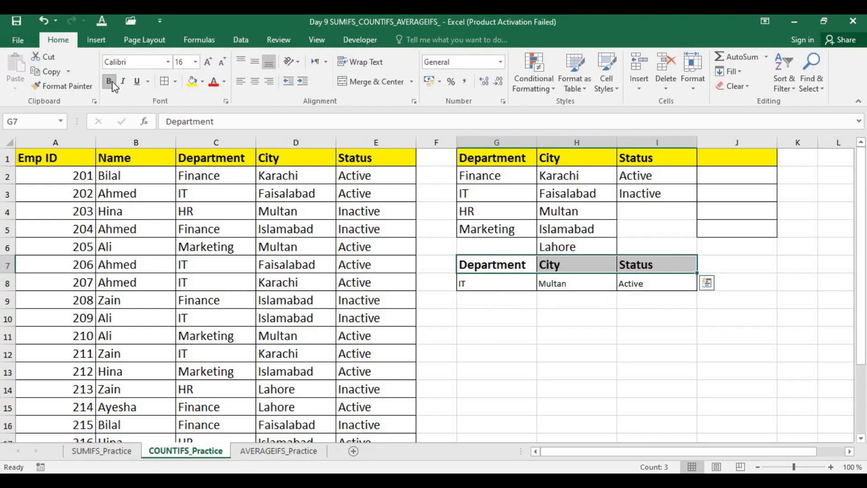
left_click(203, 82)
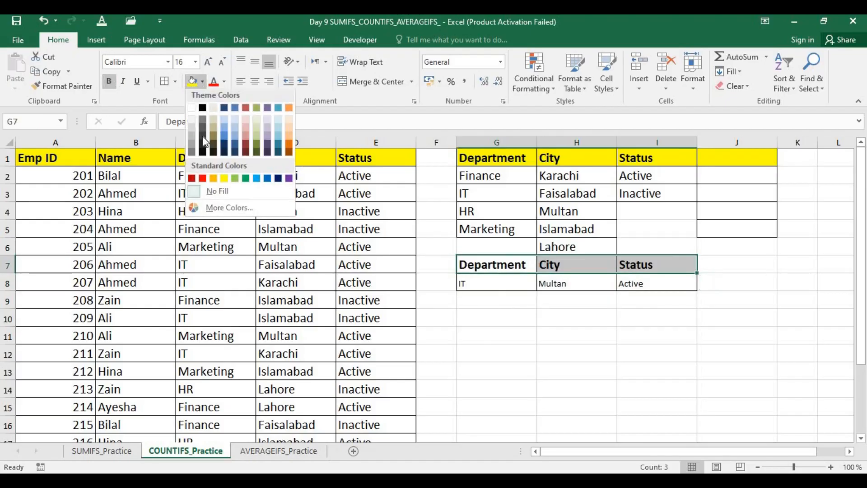
left_click(289, 122)
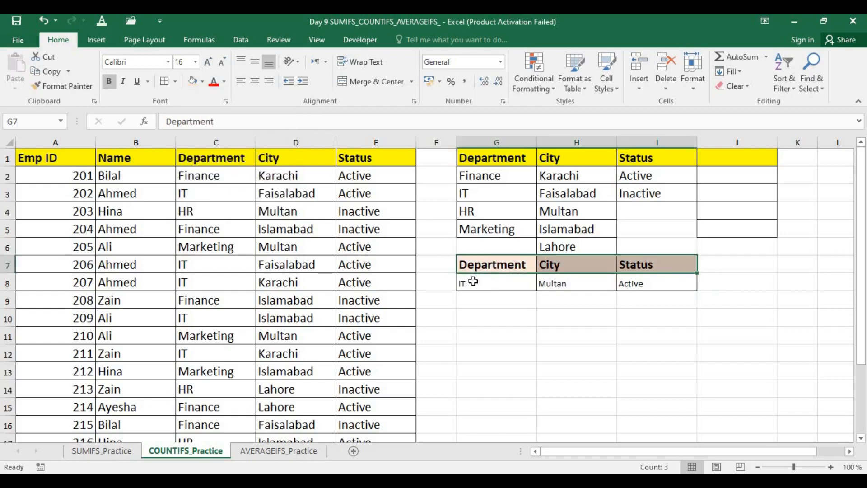
Increase the font size of the criteria values in G8:I8 by two increments.
left_click_drag(471, 280, 651, 278)
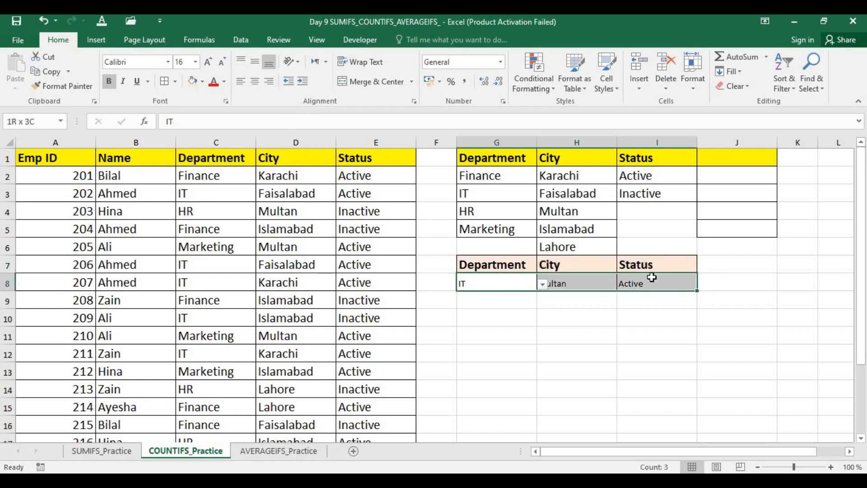
left_click(207, 61)
left_click(206, 61)
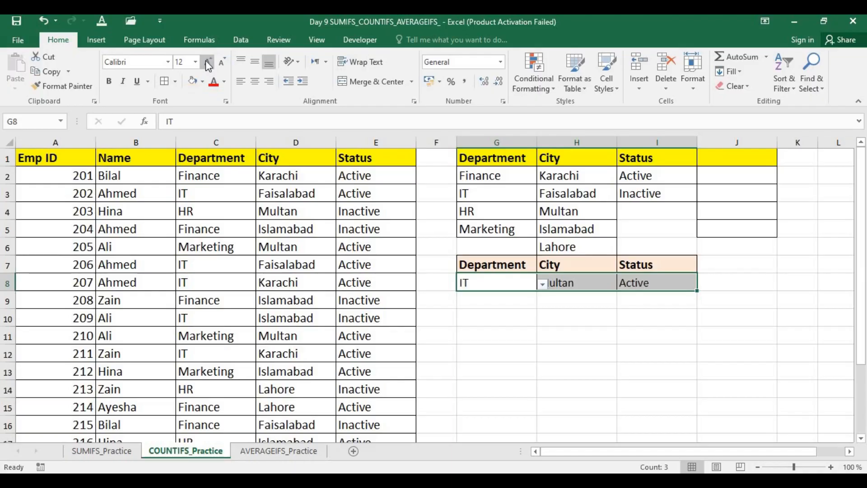
left_click(520, 357)
Start a formula in G11 below the criteria block.
left_click(490, 306)
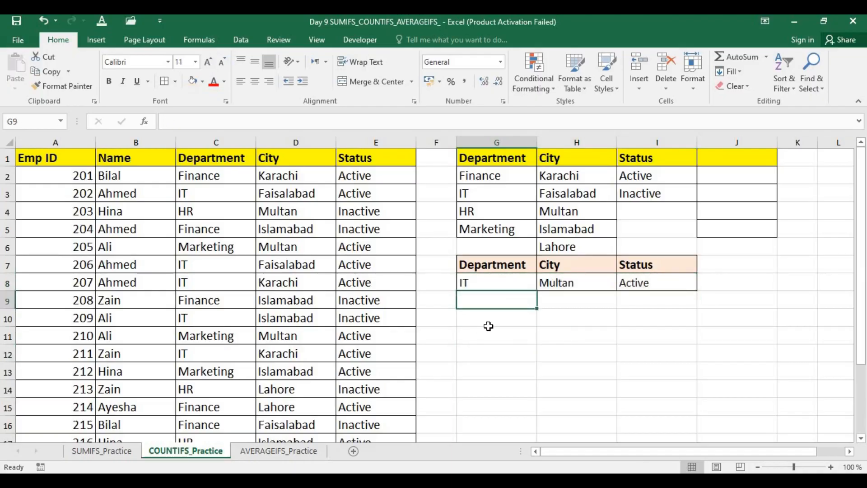
left_click(489, 325)
left_click(491, 340)
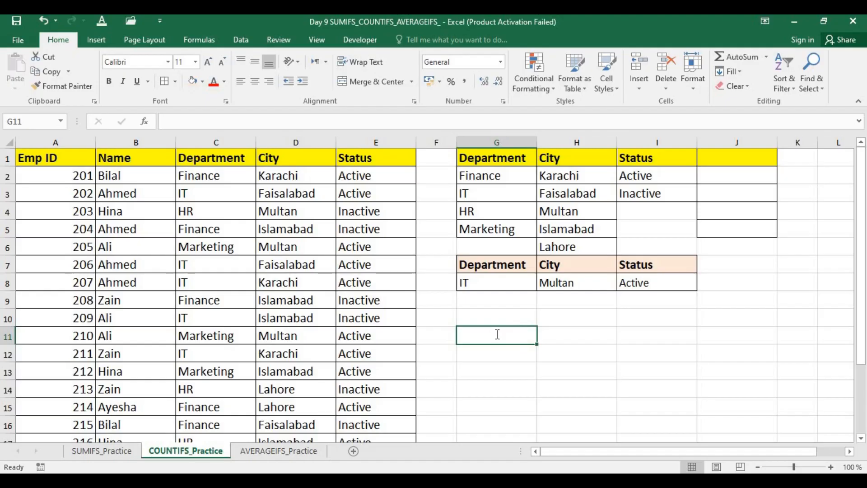
type("=")
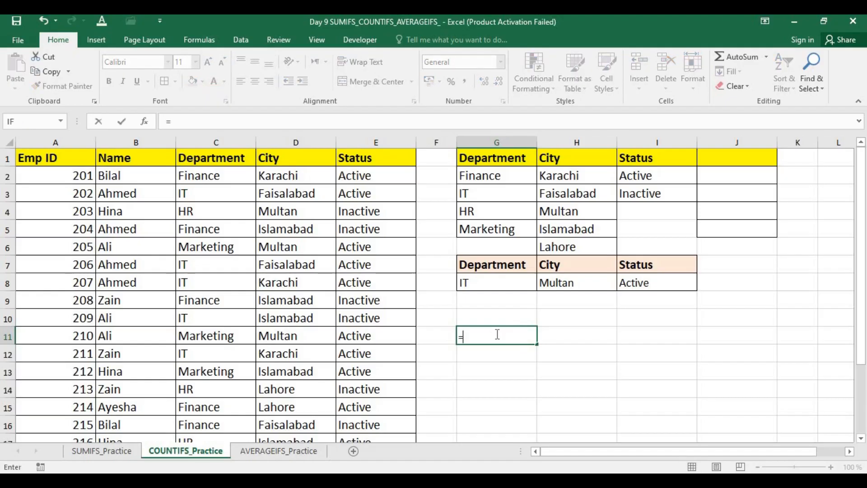
type("coun")
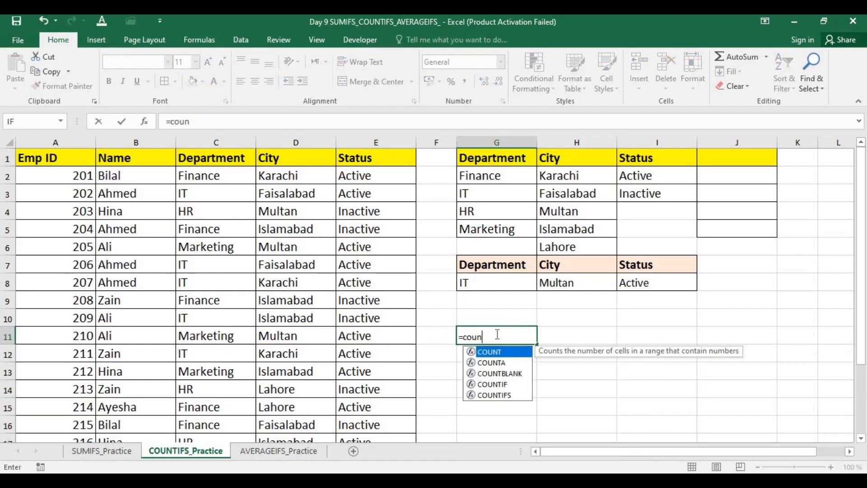
type("t")
key("Down")
key("Down")
key("Down")
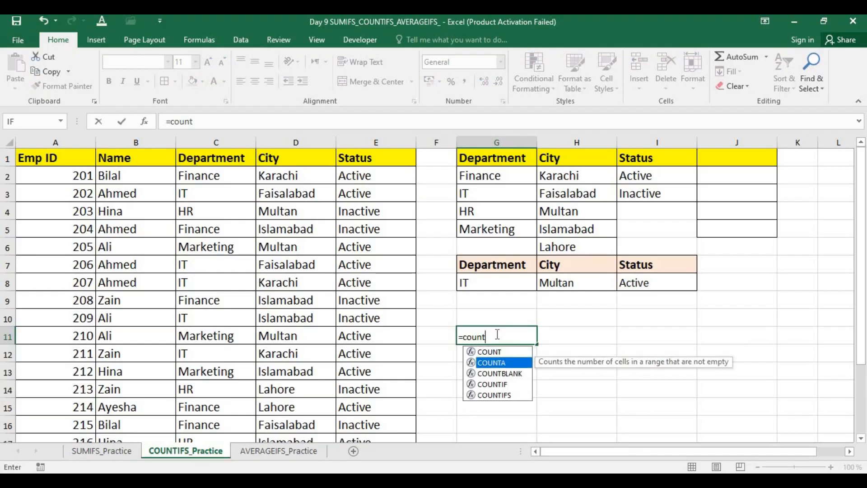
key("Escape")
key("BackSpace")
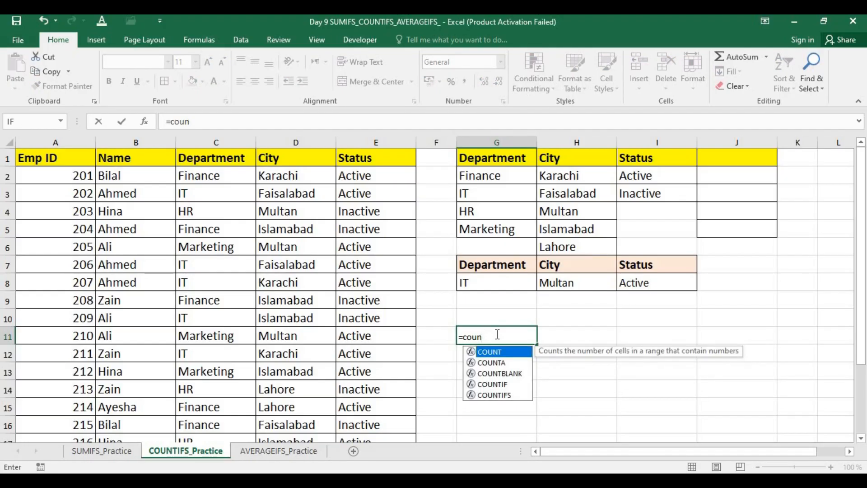
type("t")
key("Down")
key("Down")
key("Down")
key("Down")
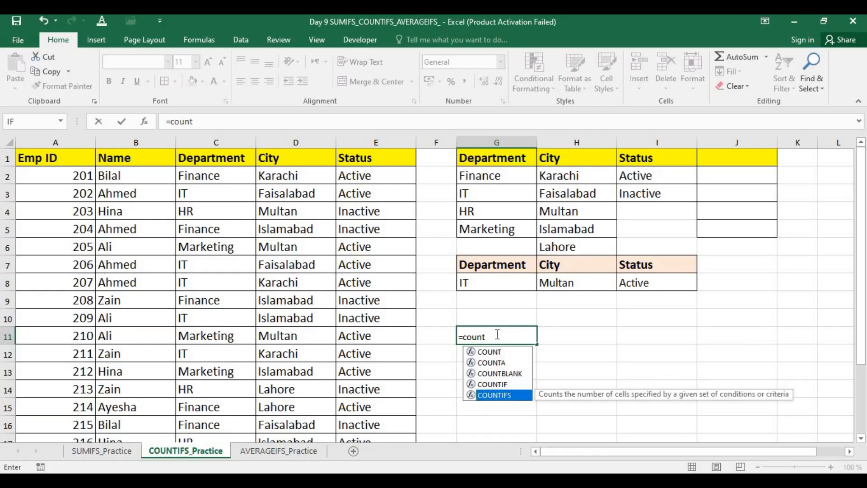
key("Tab")
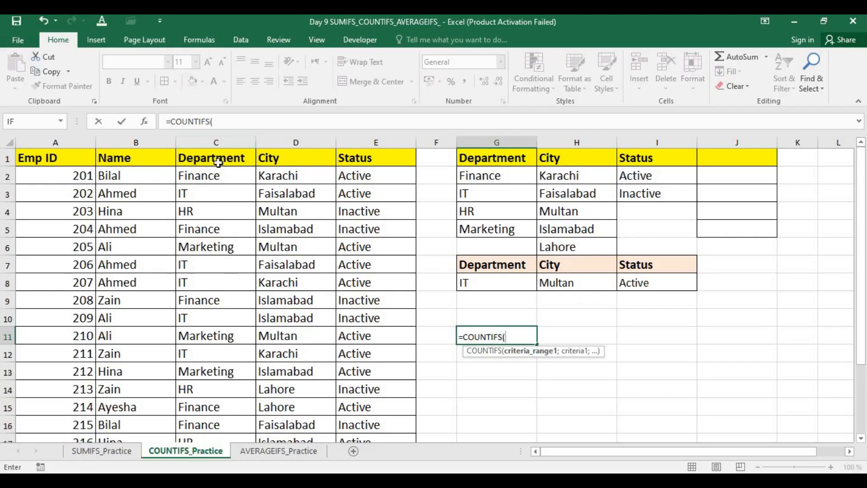
left_click(218, 142)
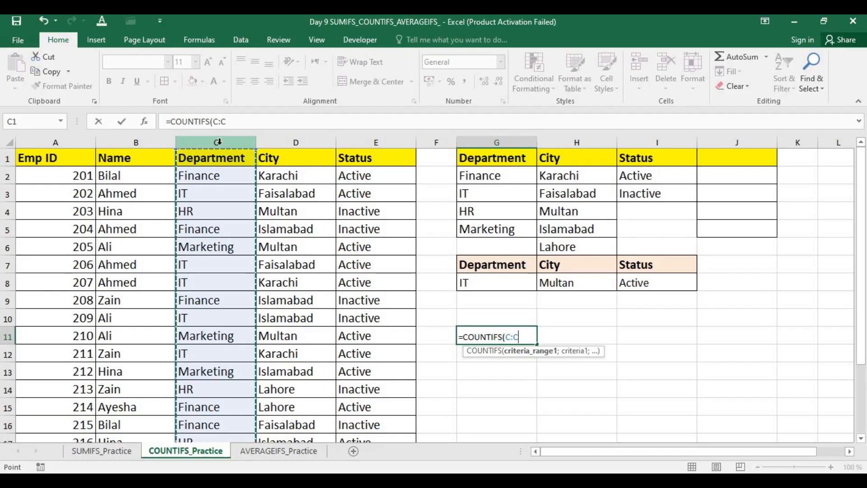
key("BackSpace")
key("BackSpace")
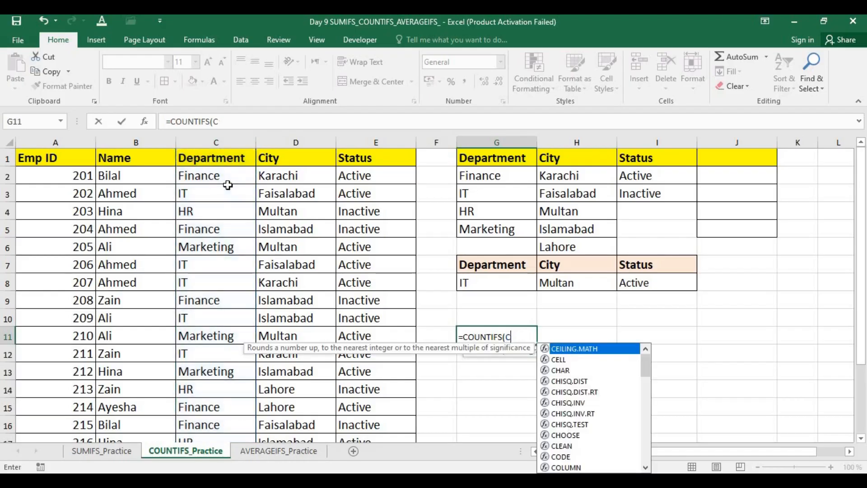
key("BackSpace")
left_click(222, 174)
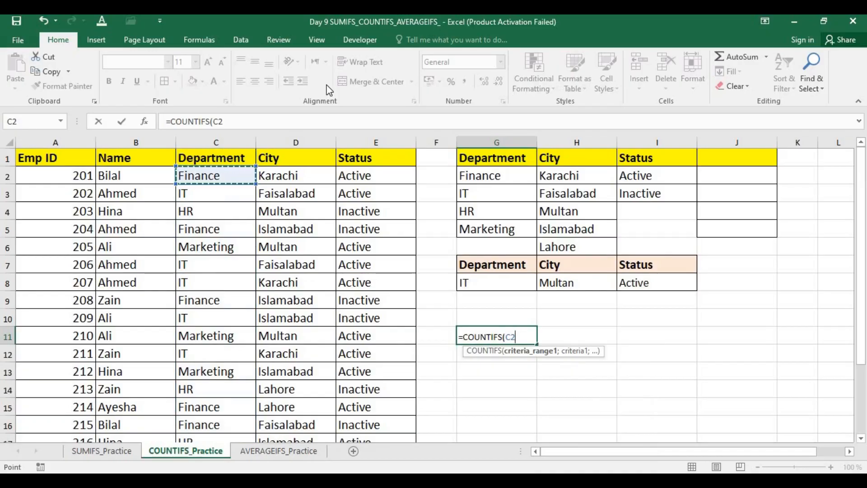
key("ctrl+shift+Down")
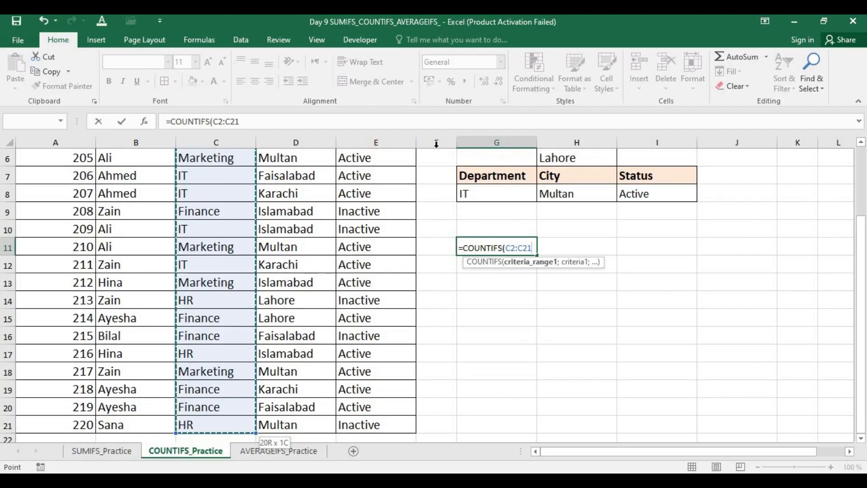
left_click_drag(862, 254, 861, 225)
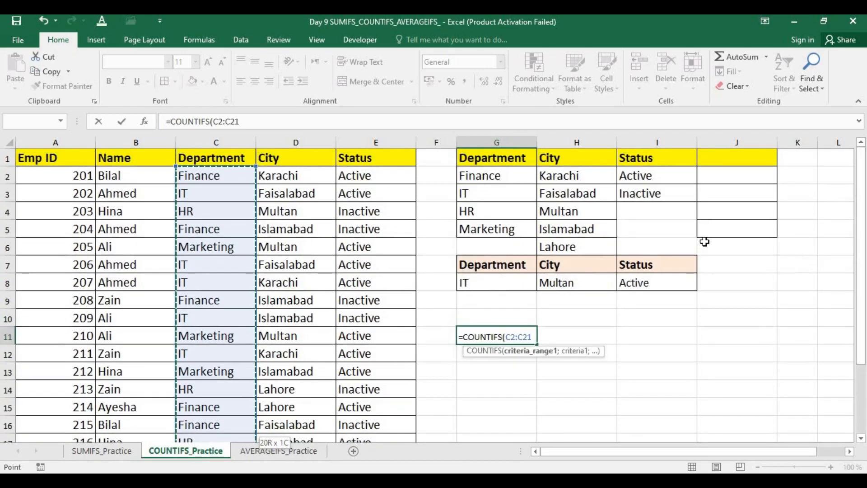
type(";")
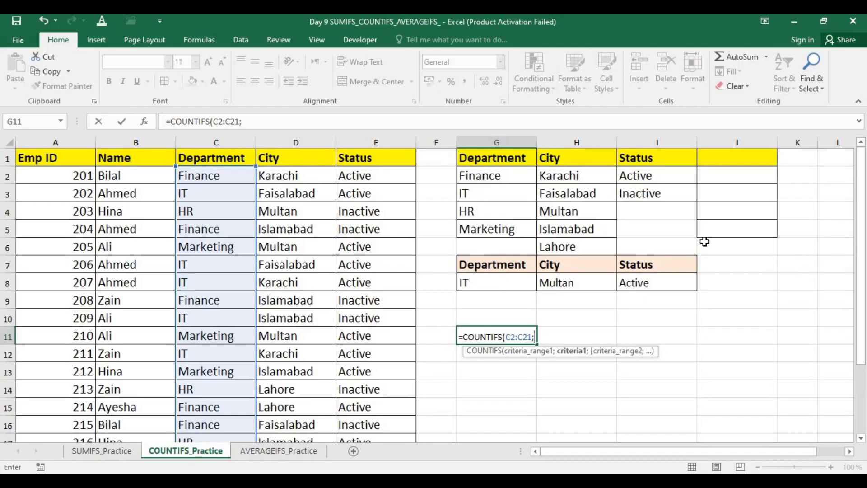
key("BackSpace")
key("BackSpace")
key("BackSpace")
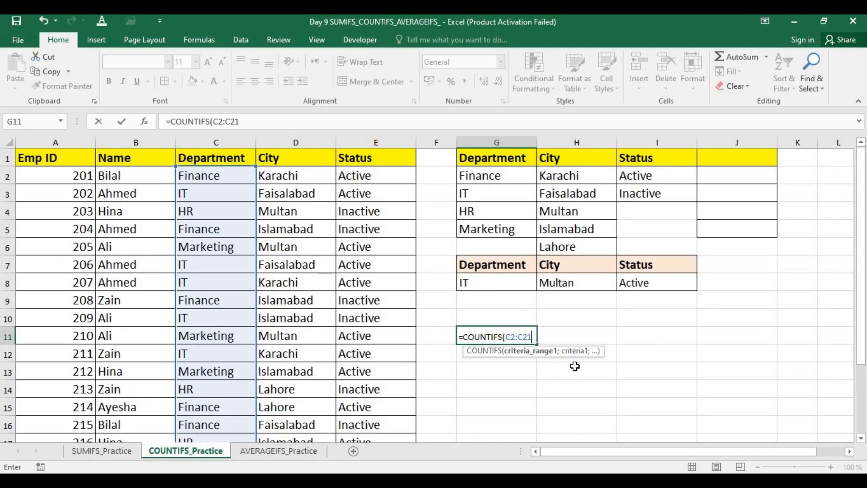
key("BackSpace")
key("BackSpace")
key("BackSpace")
key("BackSpace")
key("BackSpace")
key("BackSpace")
key("BackSpace")
key("BackSpace")
key("BackSpace")
key("BackSpace")
key("BackSpace")
key("BackSpace")
key("BackSpace")
key("BackSpace")
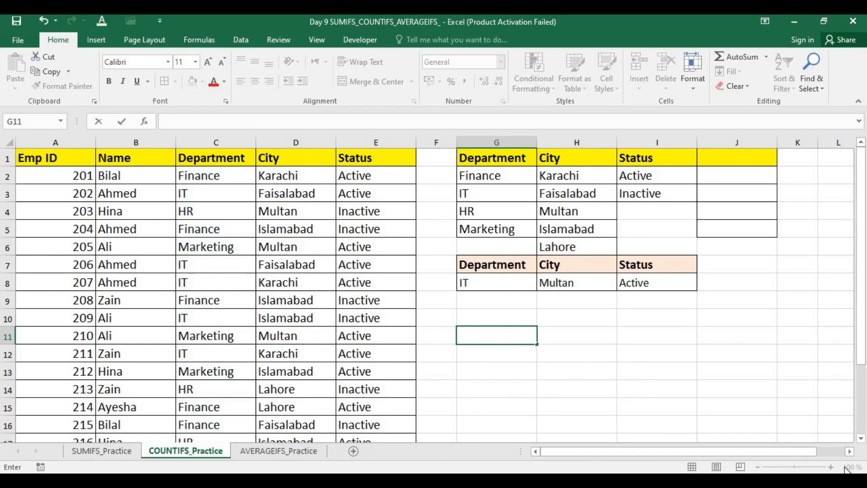
left_click(773, 377)
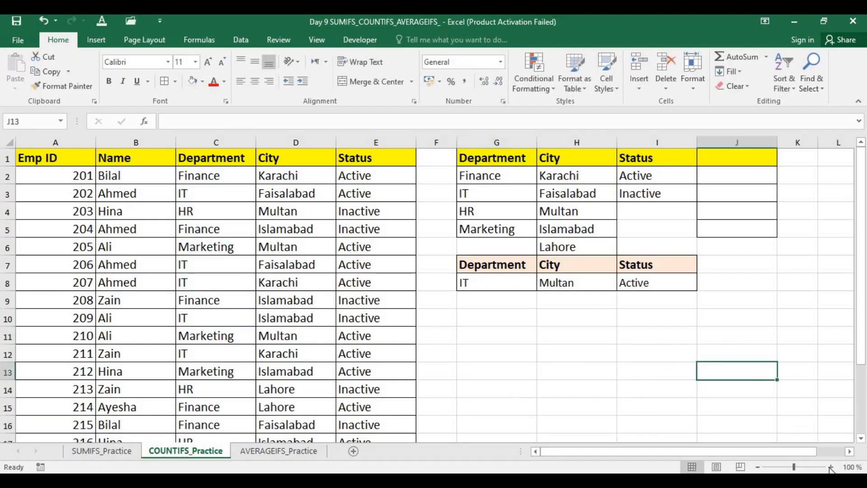
Set the font size of cell G10 to 20.
left_click(831, 467)
left_click(831, 467)
left_click(831, 467)
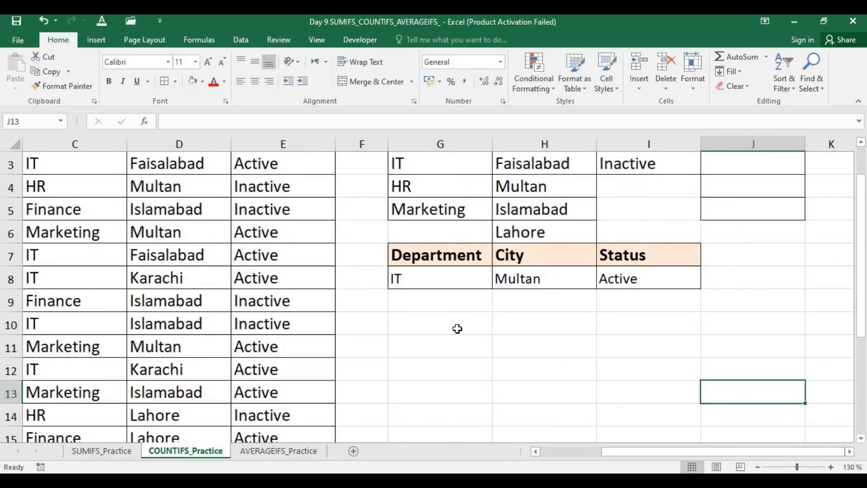
left_click(457, 329)
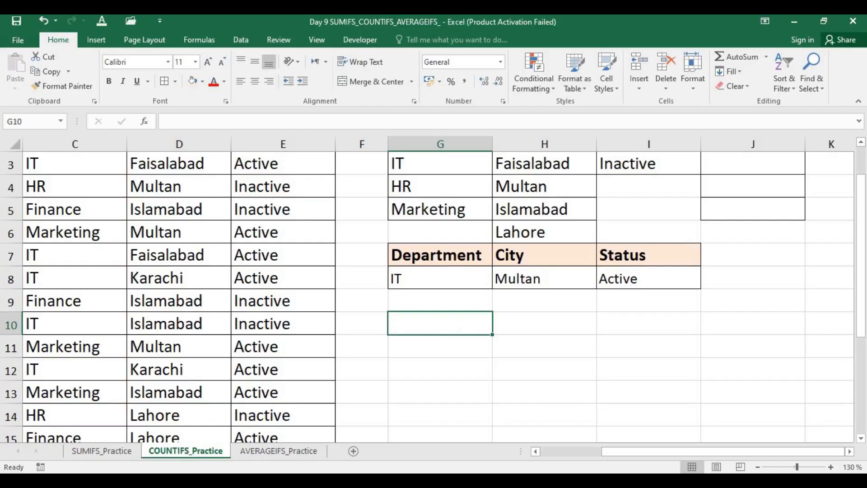
left_click(208, 61)
left_click(208, 62)
left_click(207, 62)
left_click(207, 61)
left_click(210, 65)
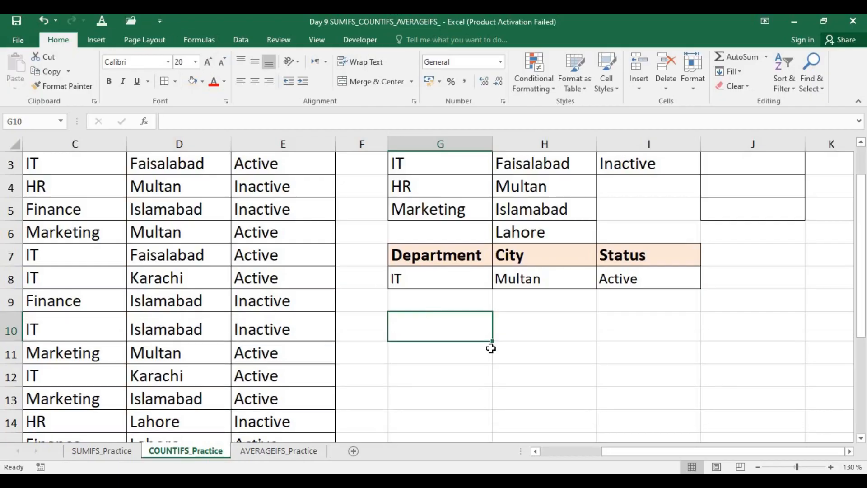
Begin a COUNTIFS formula in G10 with the whole Department column C:C as the first range and "IT" as its criterion.
type("=count")
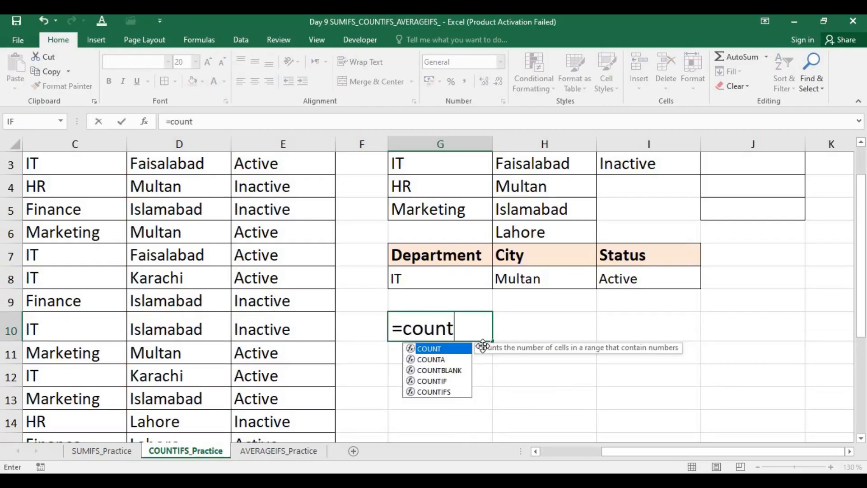
key("Down")
key("Down")
key("Down")
key("Down")
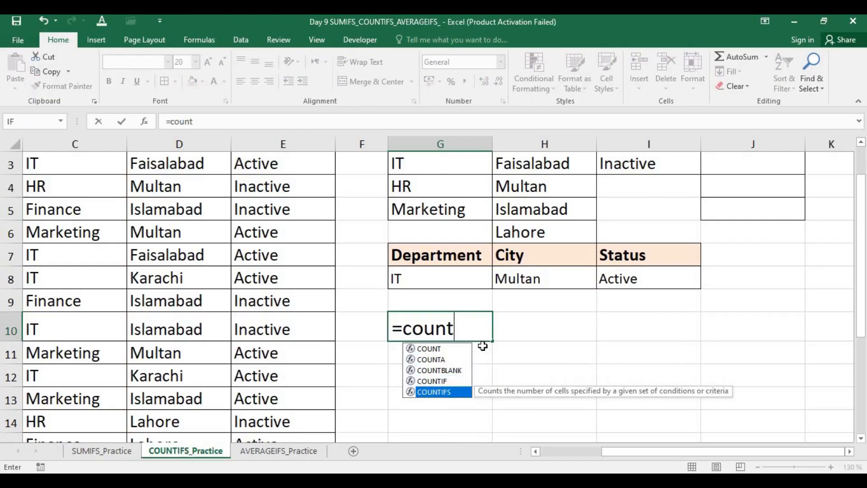
key("Tab")
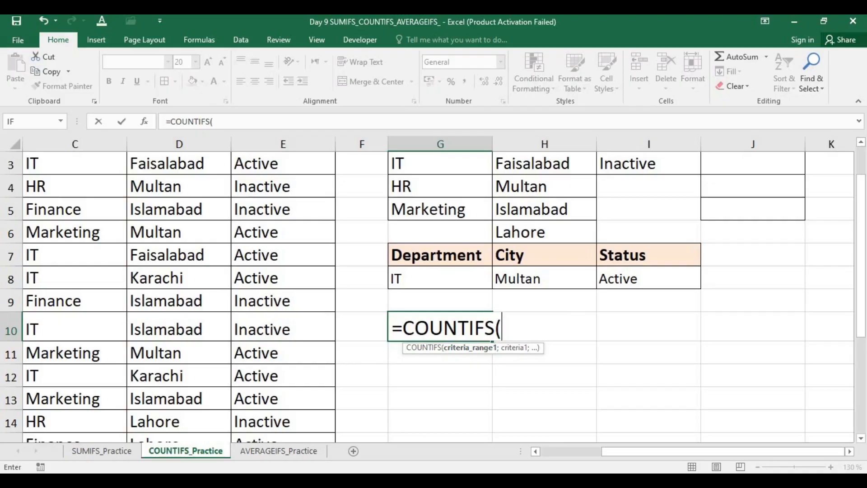
left_click_drag(663, 451, 593, 454)
left_click(286, 136)
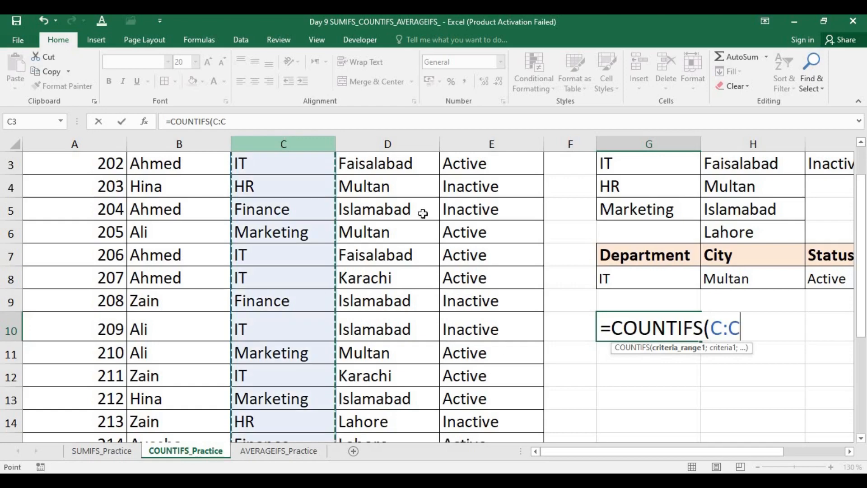
left_click_drag(600, 454, 662, 450)
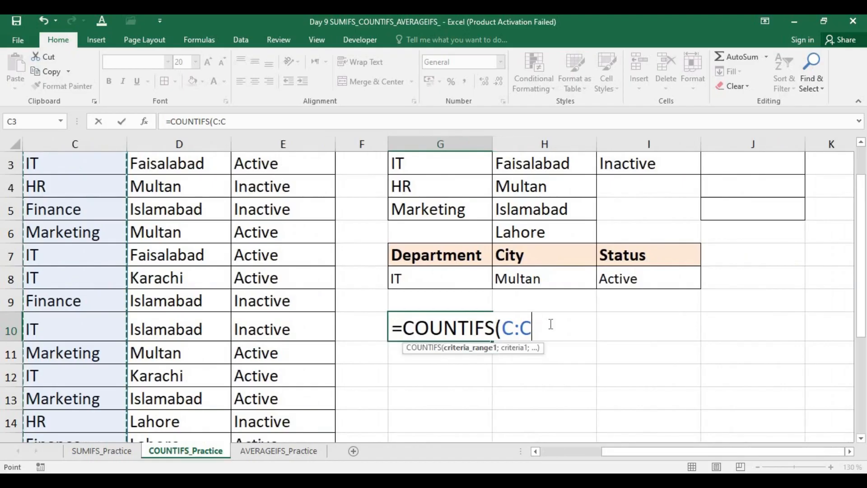
type(";\"")
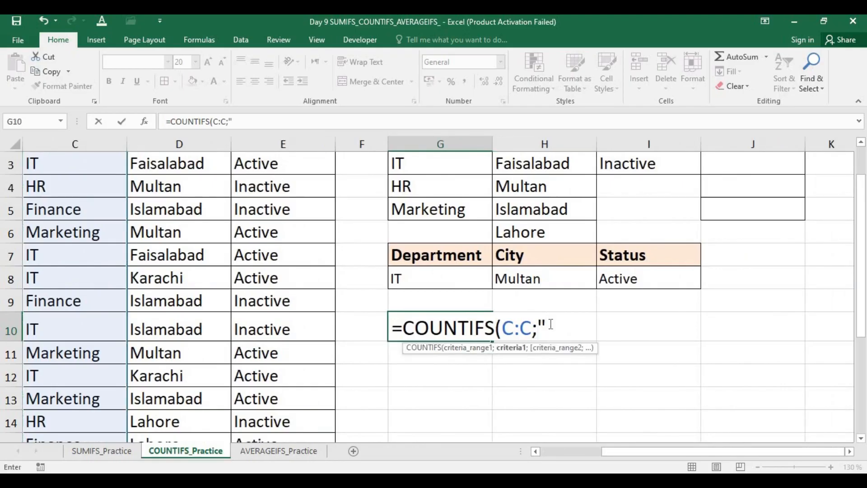
type("IT")
type("\";")
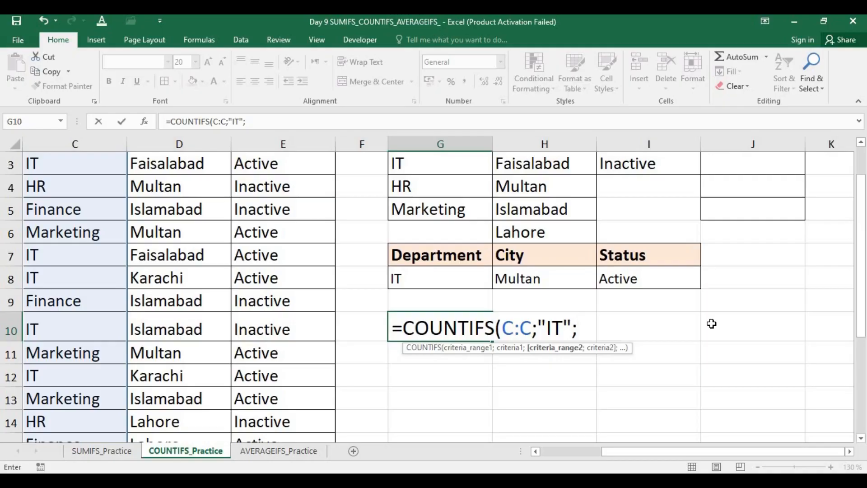
Add the City column D:D as the second criteria range with the criterion "Islamabad".
left_click(205, 141)
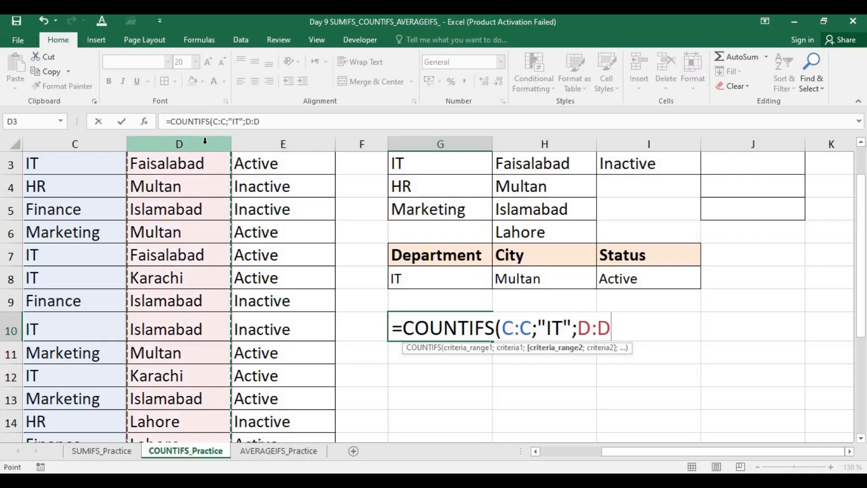
type(";")
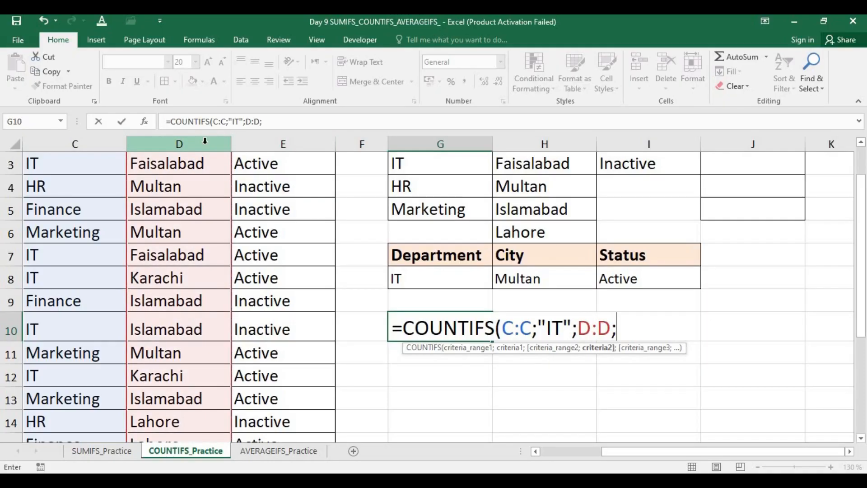
type("\"")
type("Islamaba")
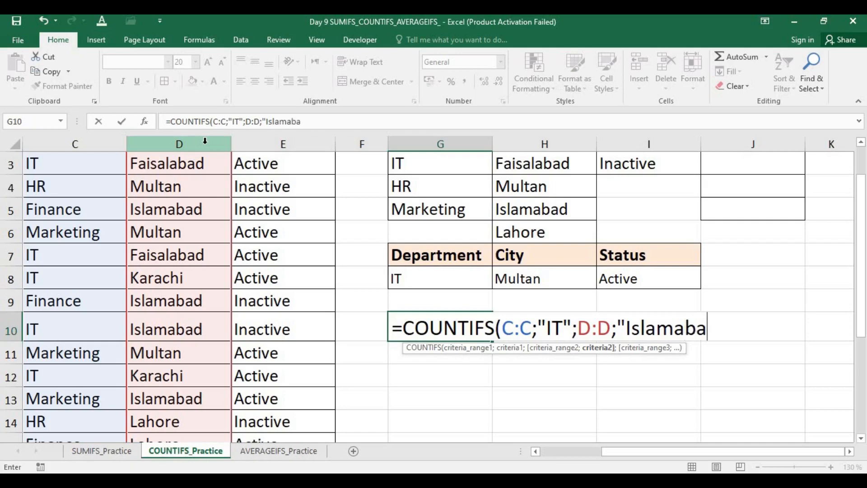
type("d\";")
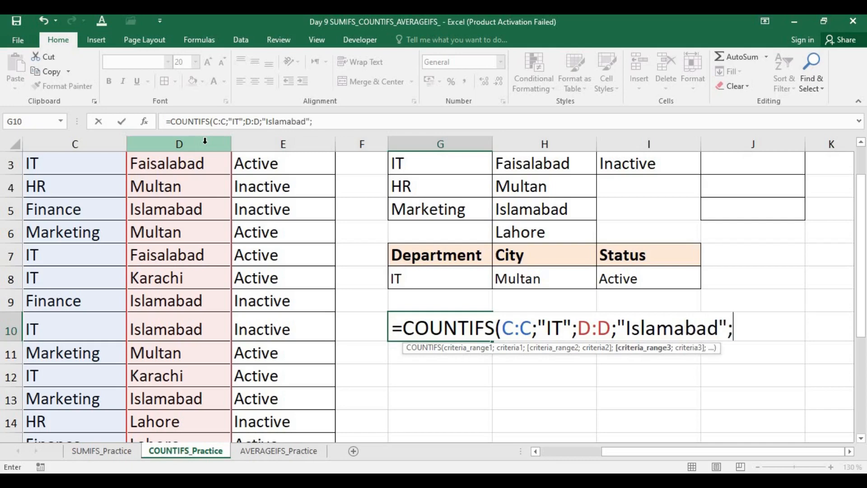
Add the Status column E:E with the criterion "Active" and enter the completed COUNTIFS formula in G10.
left_click(257, 140)
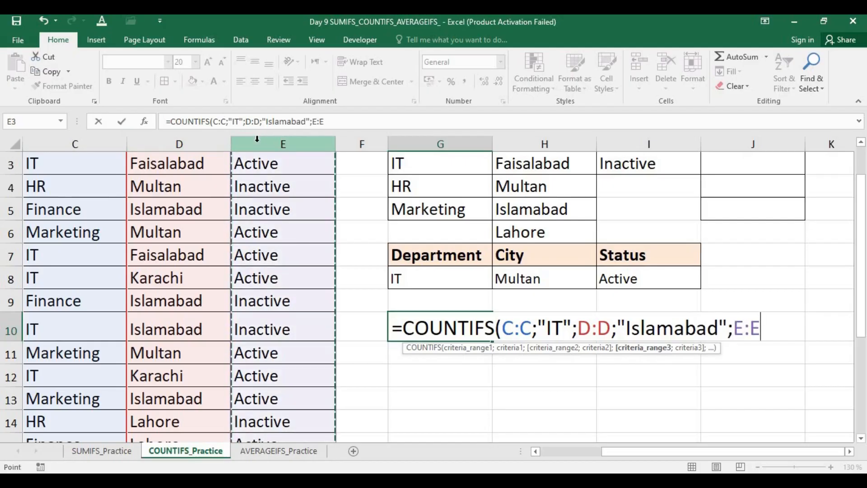
type(";")
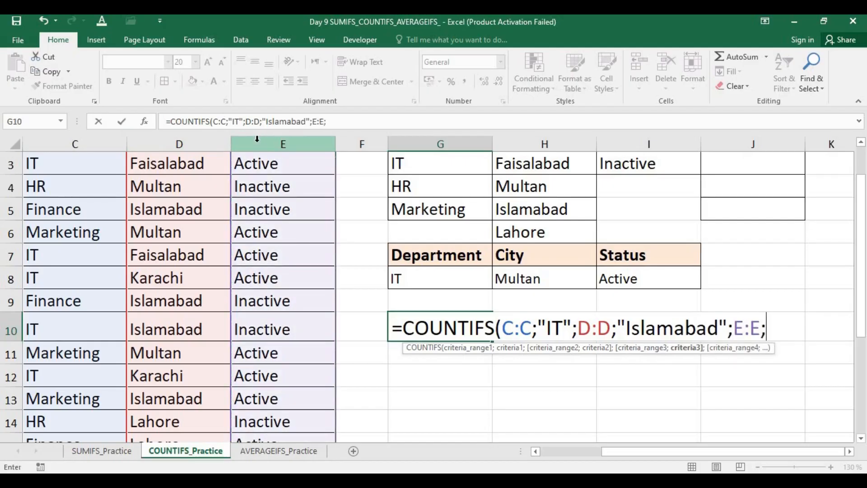
type("\"Acti")
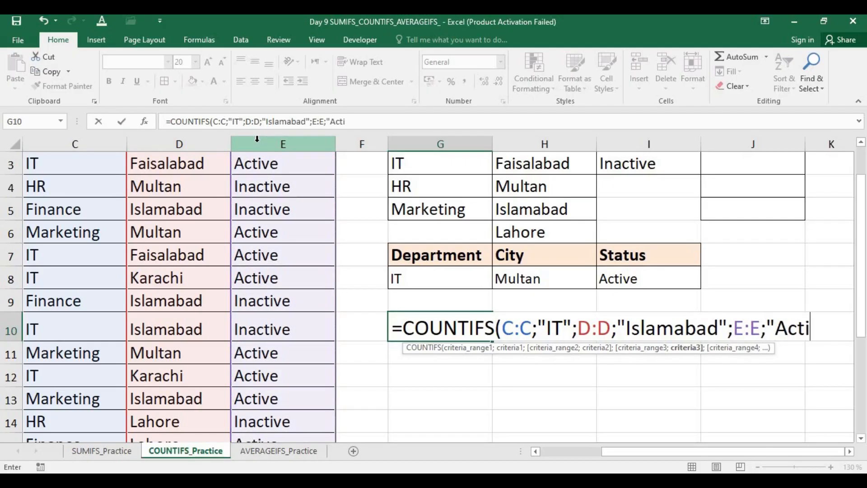
type("ve\"")
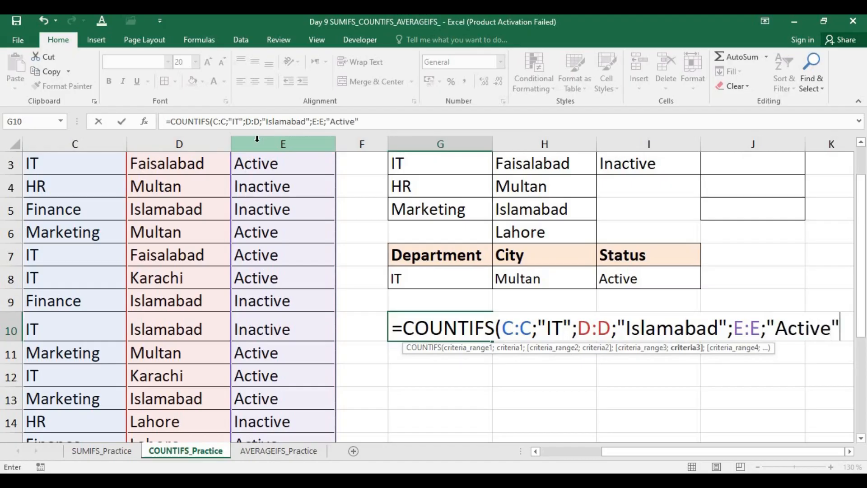
type(")")
key("Return")
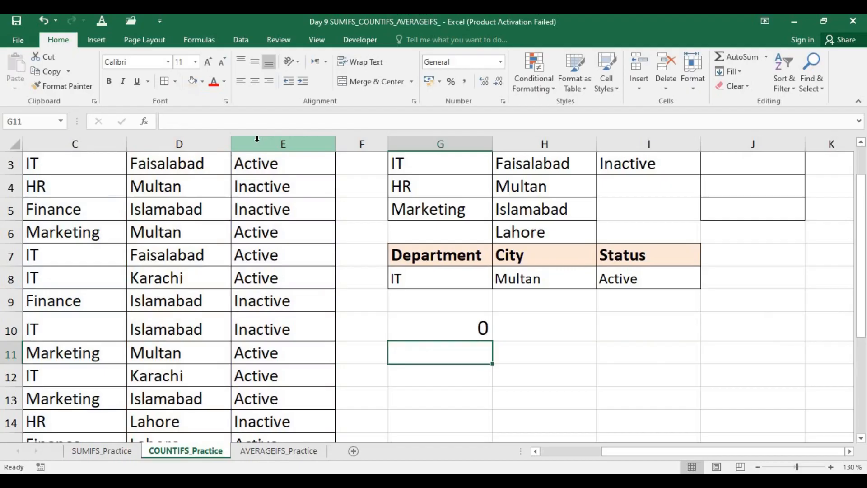
Replace the "IT" and "Islamabad" criteria in the G10 COUNTIFS formula with references to cells G8 and H8.
double_click(458, 326)
left_click(610, 326)
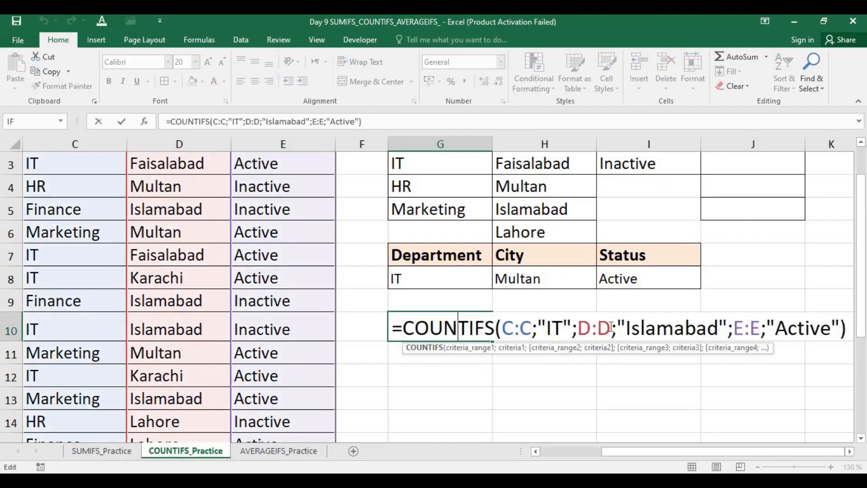
left_click_drag(611, 326, 540, 324)
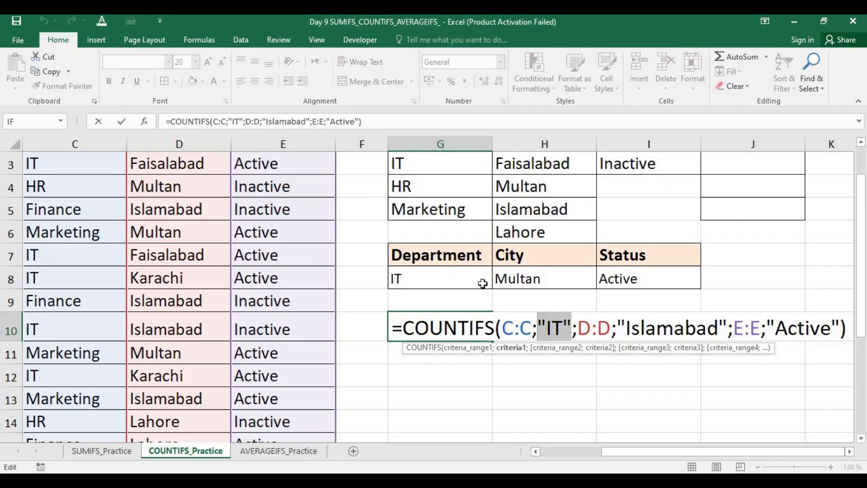
key("BackSpace")
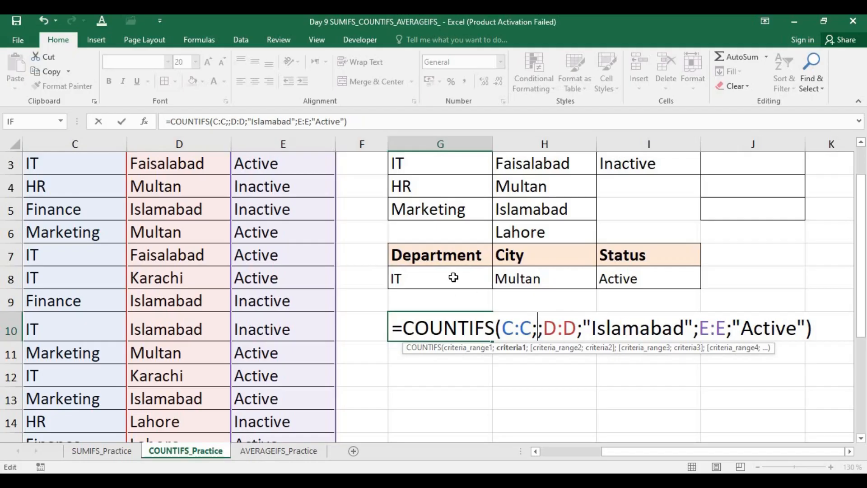
left_click(453, 277)
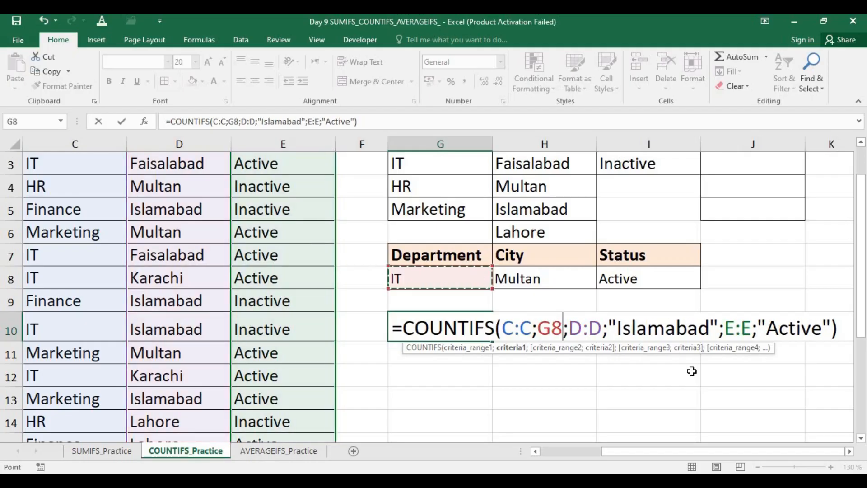
left_click_drag(720, 325, 608, 326)
left_click(565, 276)
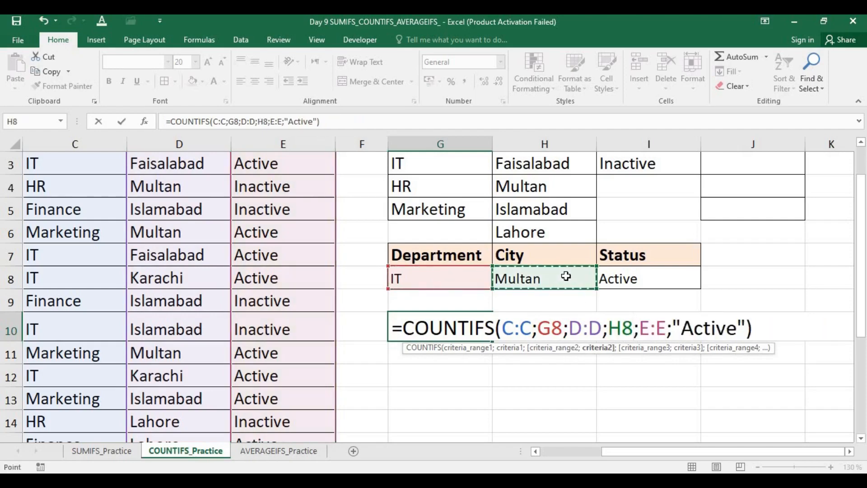
Replace the "Active" criterion in the G10 formula with a reference to cell I8 and enter the formula.
left_click_drag(736, 327, 681, 327)
left_click(670, 277)
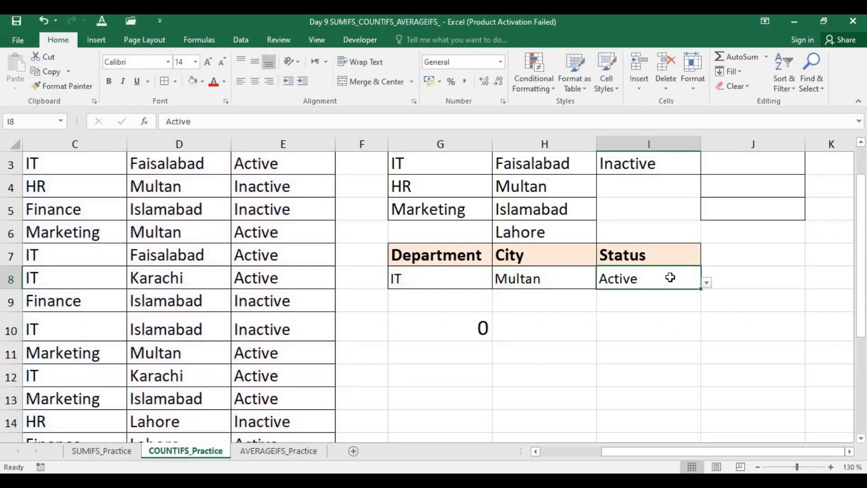
double_click(460, 327)
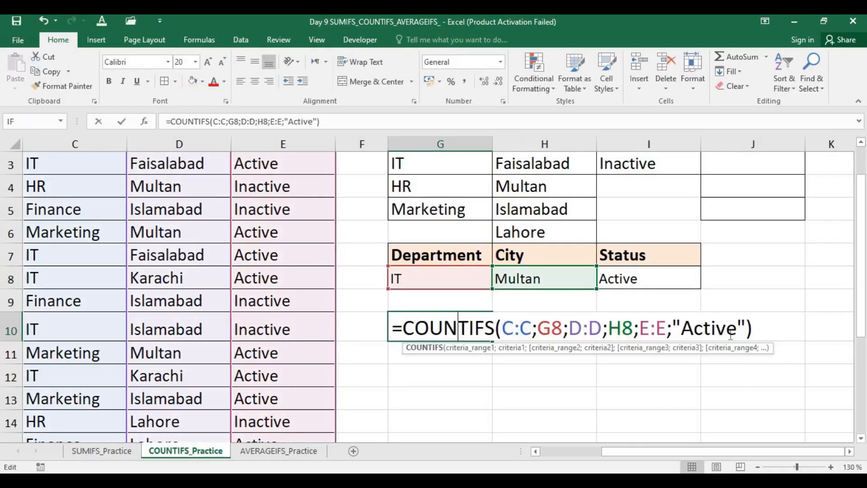
left_click_drag(745, 327, 673, 326)
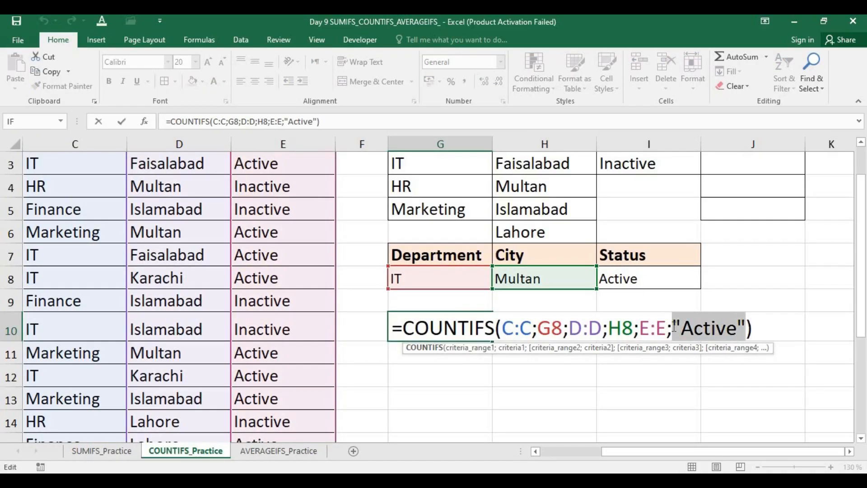
left_click(661, 276)
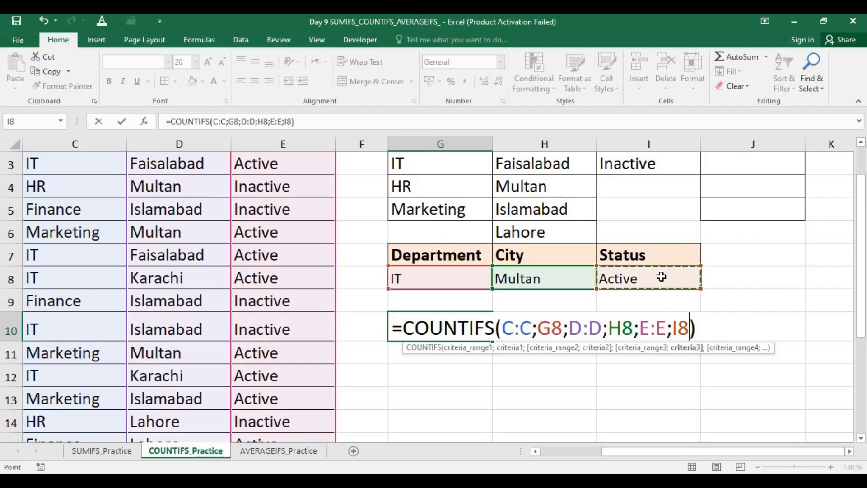
key("ctrl+Return")
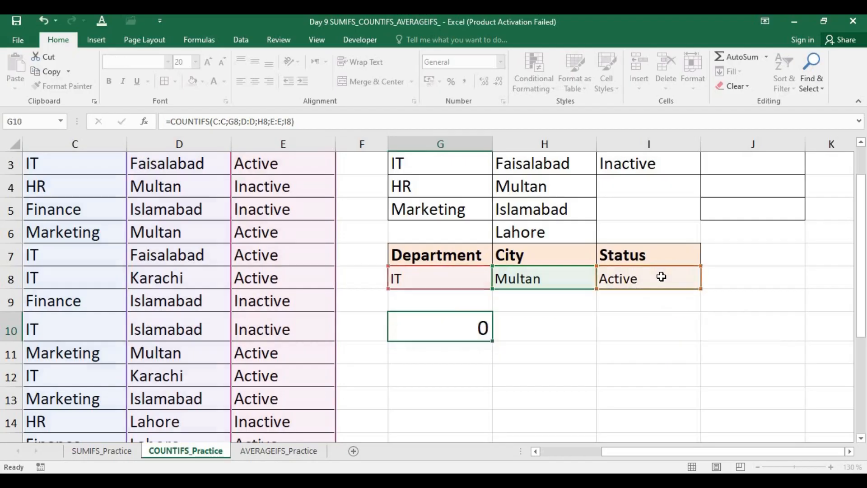
key("Return")
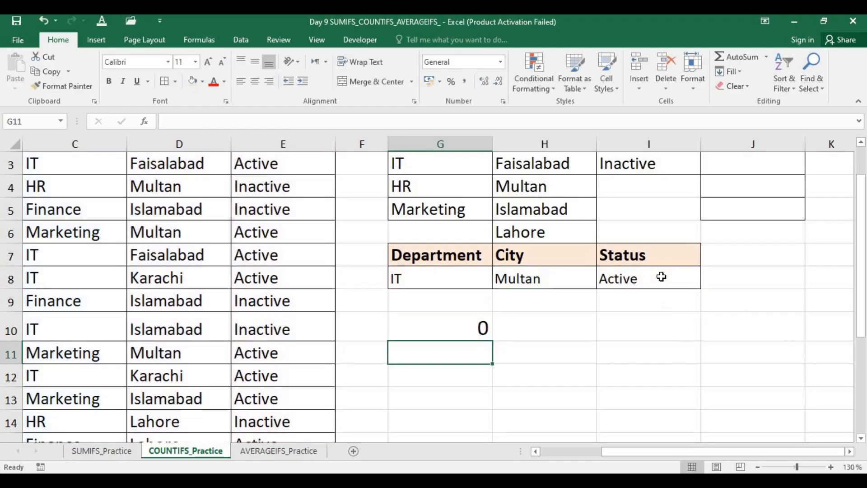
Choose HR as the Department criterion in G8 and Islamabad as the City criterion in H8.
left_click(490, 283)
left_click(415, 316)
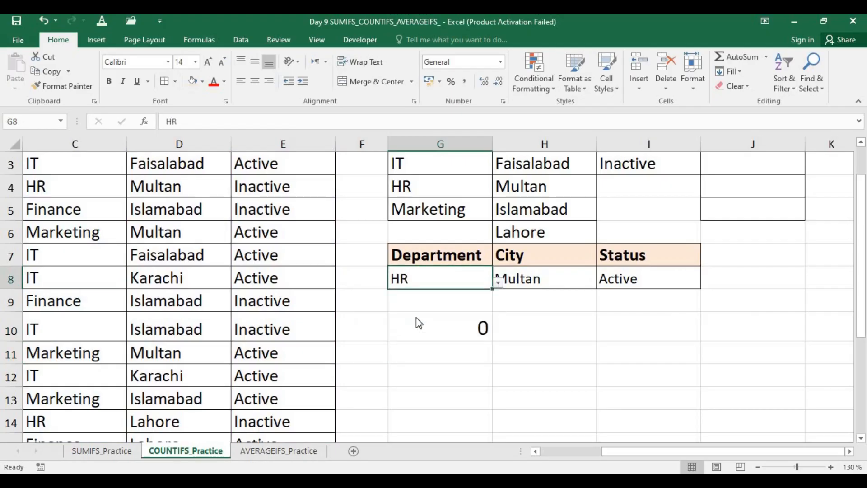
left_click(577, 278)
left_click(602, 281)
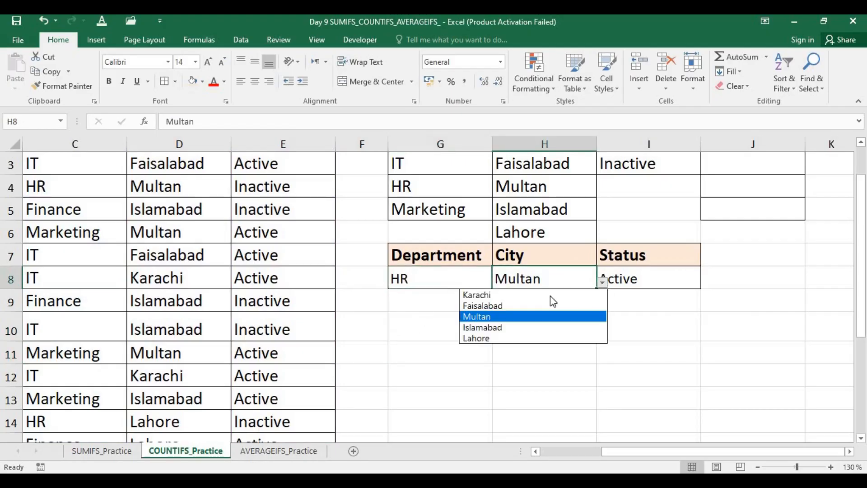
left_click(549, 326)
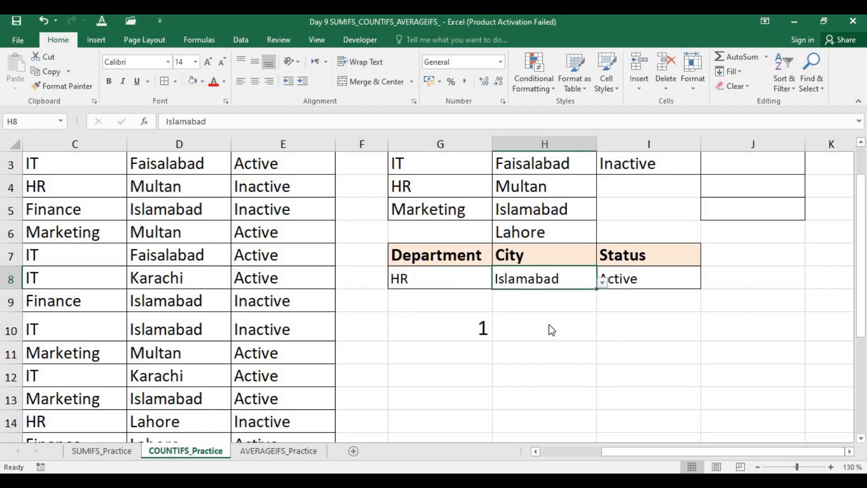
Switch the Status criterion in I8 to Inactive and back to Active.
left_click(660, 274)
left_click(706, 284)
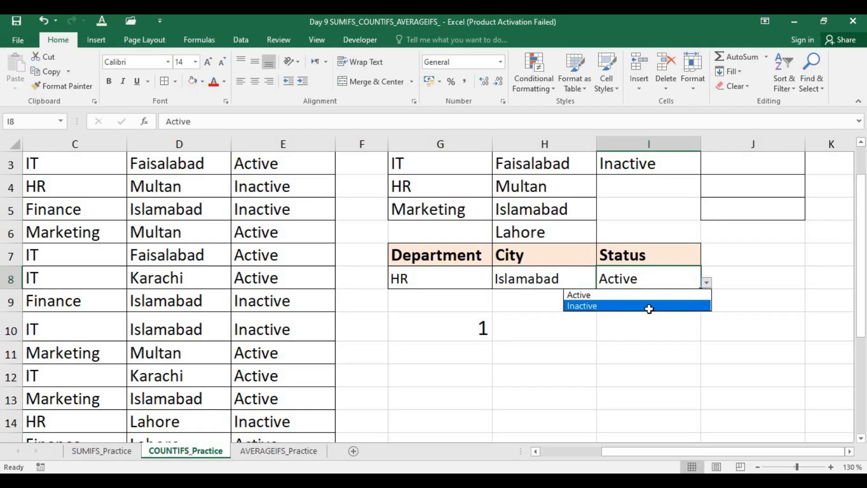
left_click(600, 305)
left_click(706, 283)
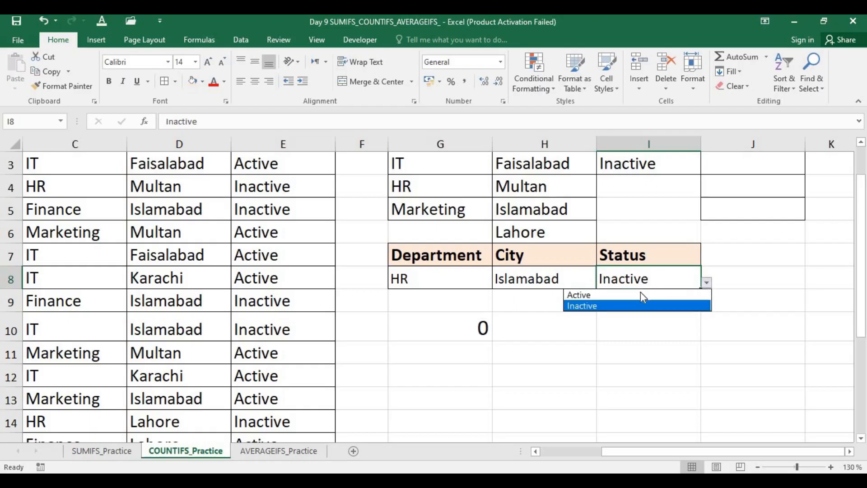
left_click(640, 294)
Set the City criterion in H8 to Faisalabad and the Department criterion in G8 to Finance.
left_click(544, 276)
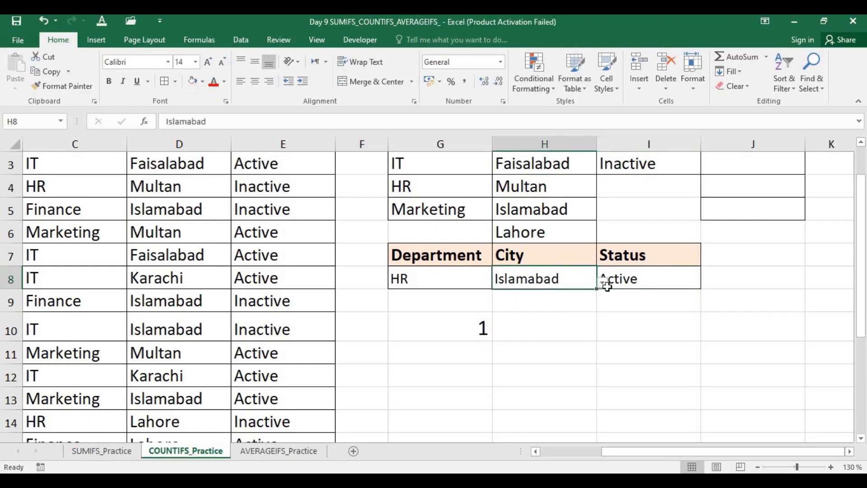
left_click(602, 281)
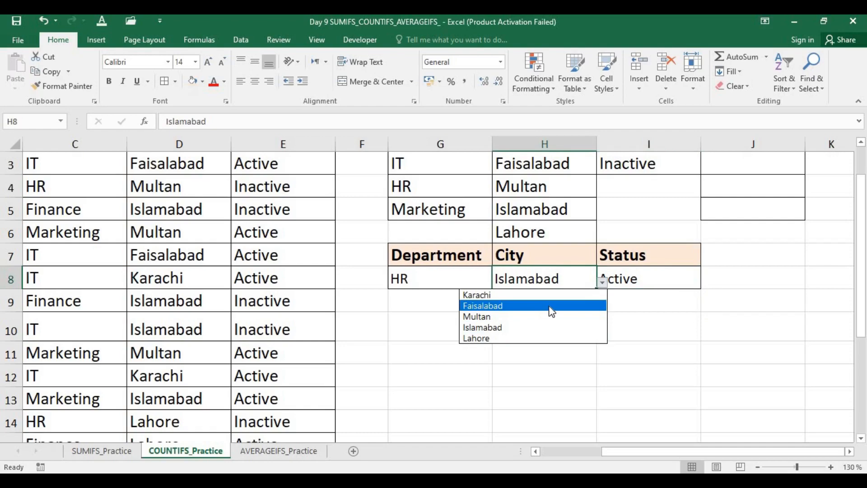
left_click(551, 311)
left_click(470, 277)
left_click(498, 282)
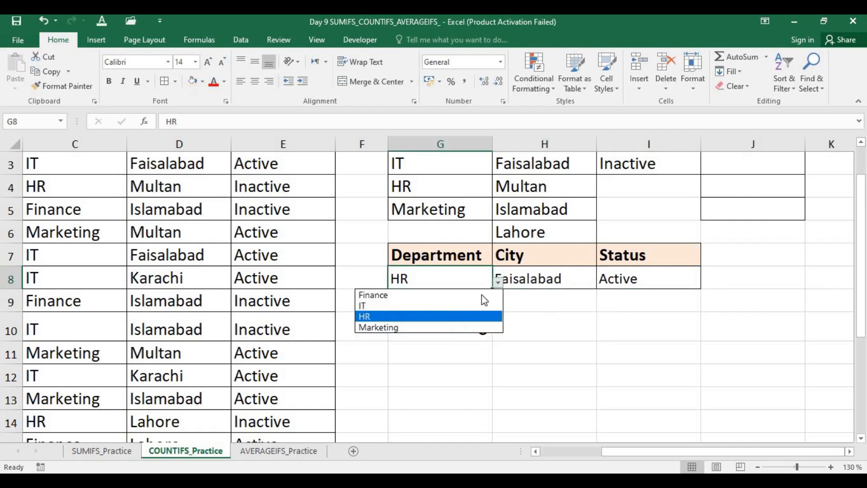
left_click(457, 294)
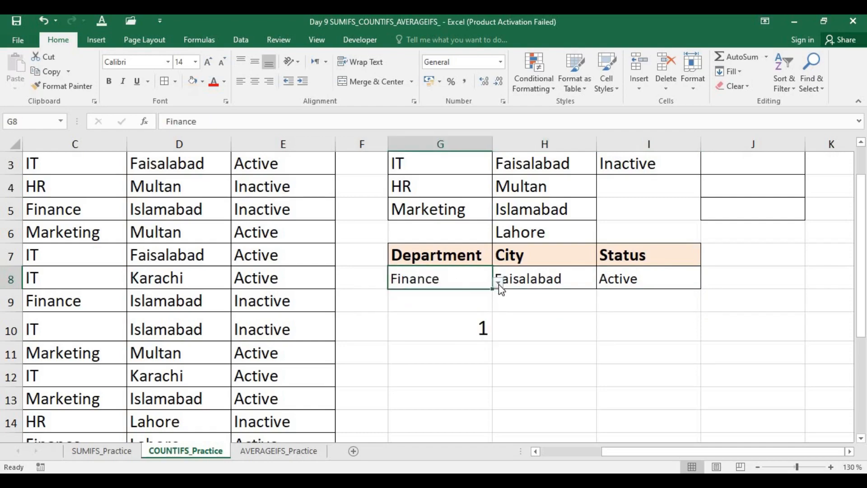
Try IT and Marketing in turn as the Department criterion in G8.
left_click(498, 284)
left_click(461, 305)
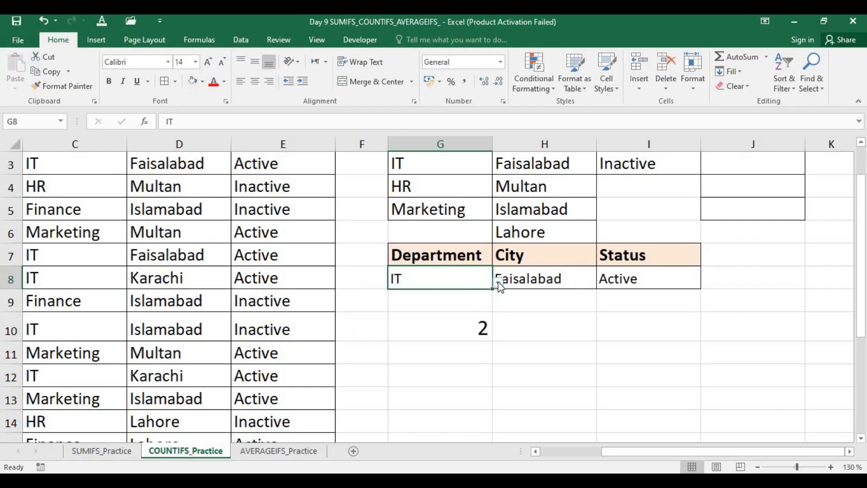
left_click(498, 283)
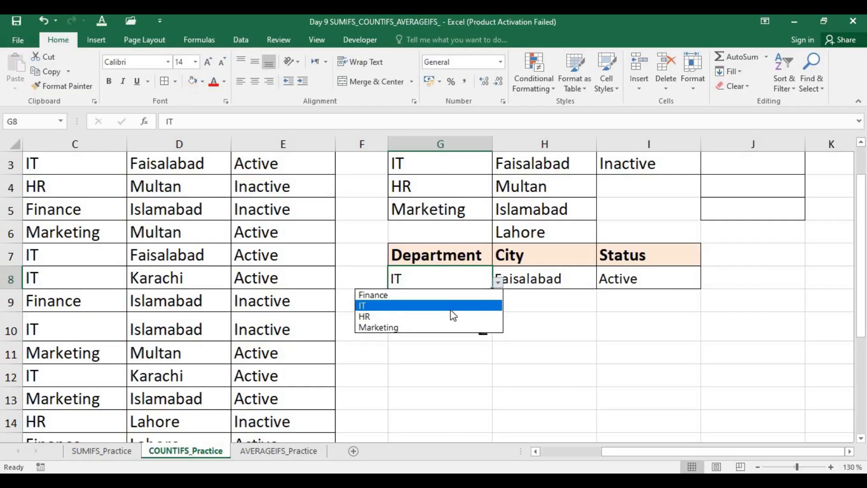
left_click(498, 281)
left_click(480, 327)
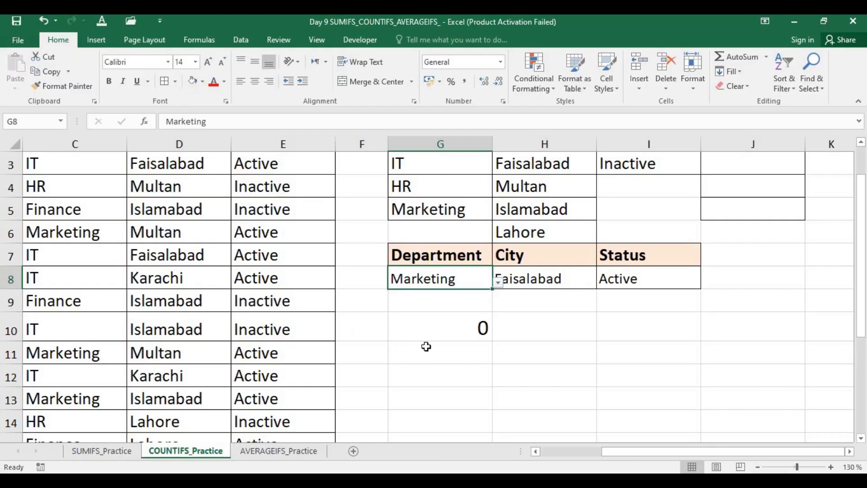
Highlight the department and city of the row 10 record in C10:D10 and set the Department criterion in G8 to IT.
left_click_drag(613, 456, 583, 455)
left_click_drag(863, 298, 853, 254)
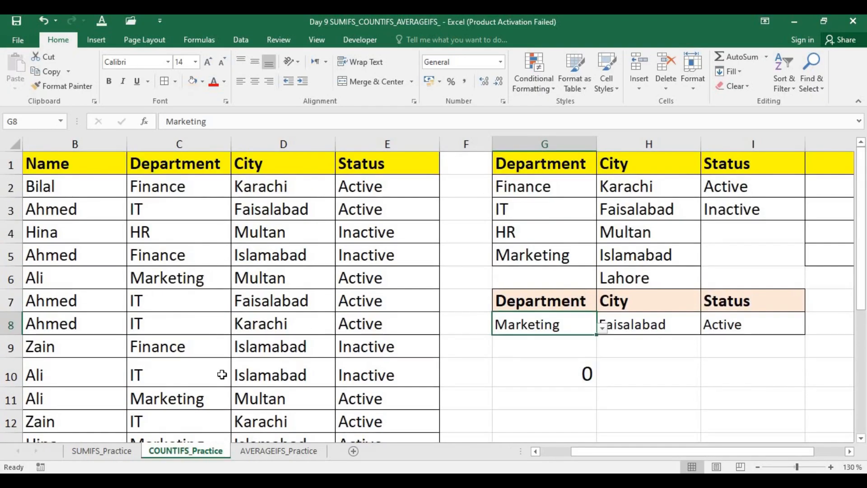
left_click_drag(170, 382, 251, 377)
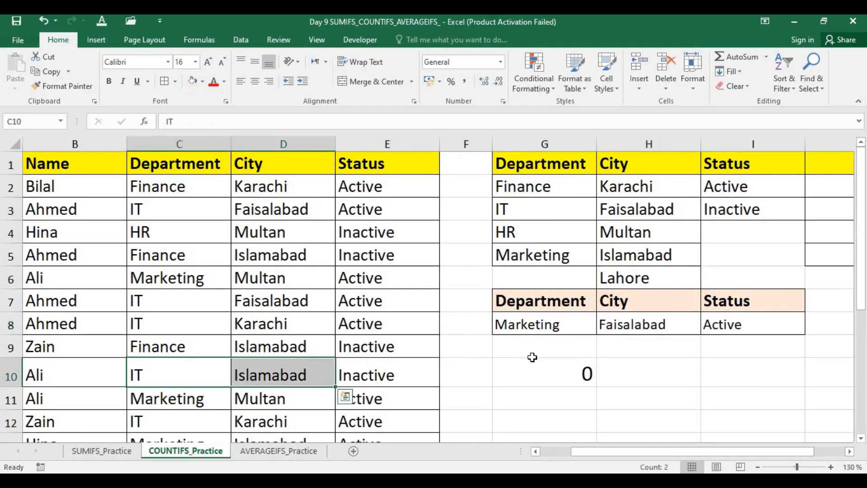
left_click(570, 323)
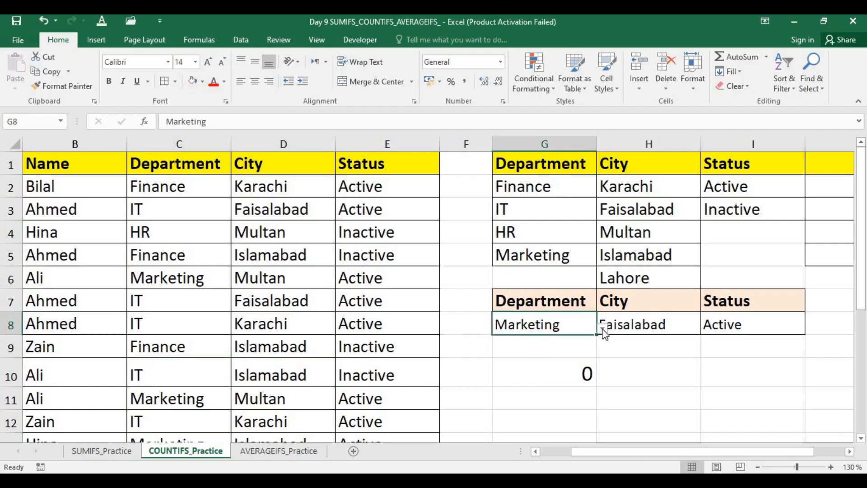
left_click(602, 329)
left_click(541, 351)
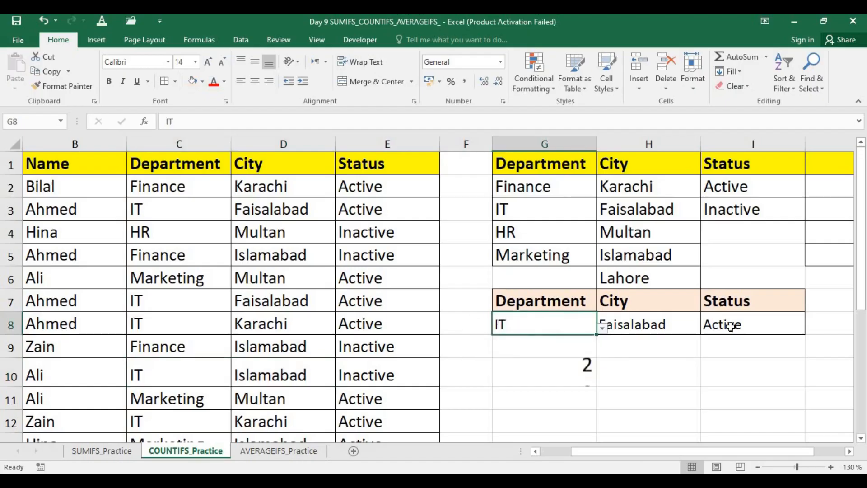
Set the City criterion in H8 to Islamabad and select the Status criterion cell I8.
left_click(650, 328)
left_click(707, 330)
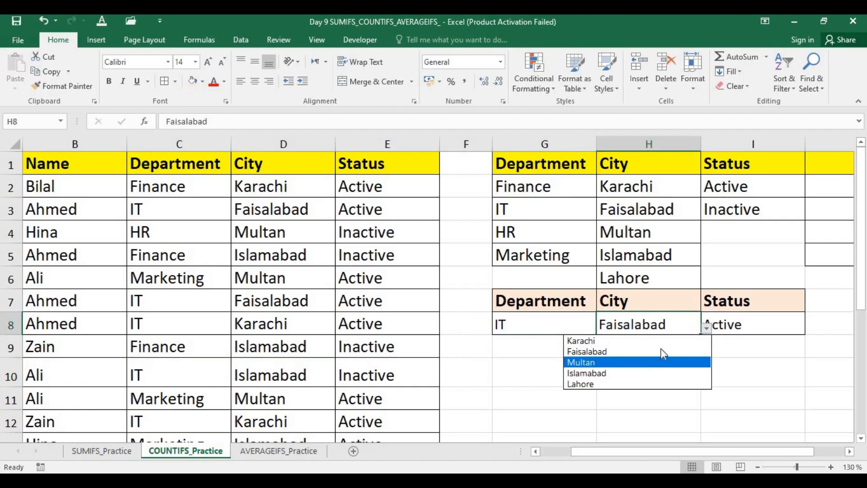
left_click(660, 373)
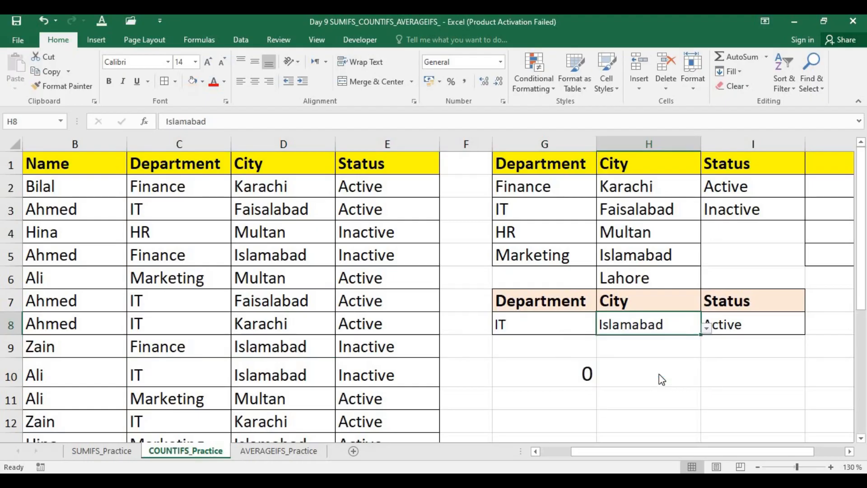
left_click(790, 325)
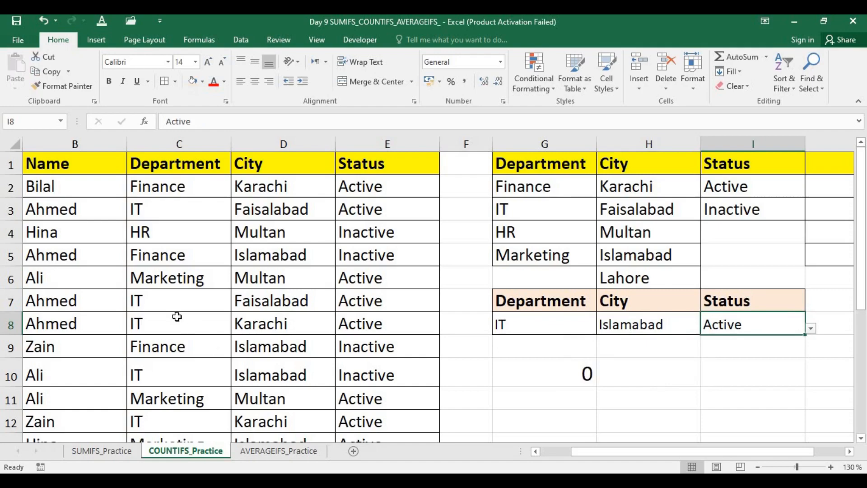
Highlight the row 10 record in C10:E10 for comparison and set the Status criterion in I8 to Inactive.
left_click_drag(174, 364, 395, 362)
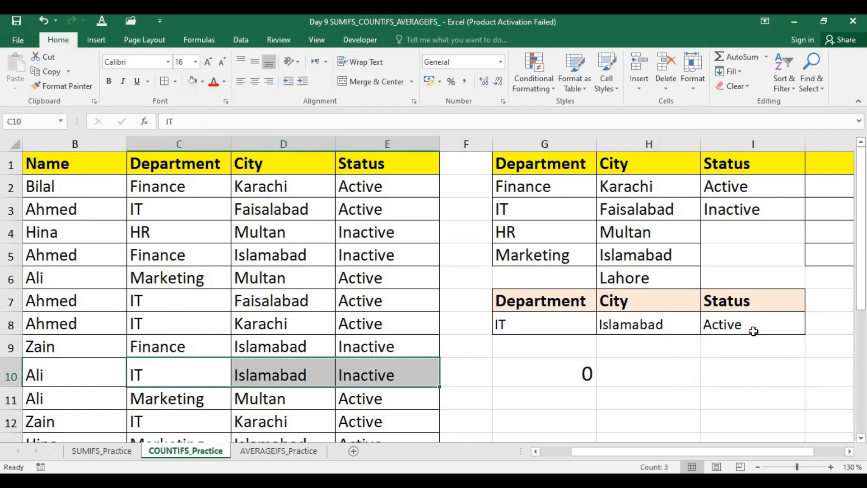
left_click(768, 329)
left_click(810, 329)
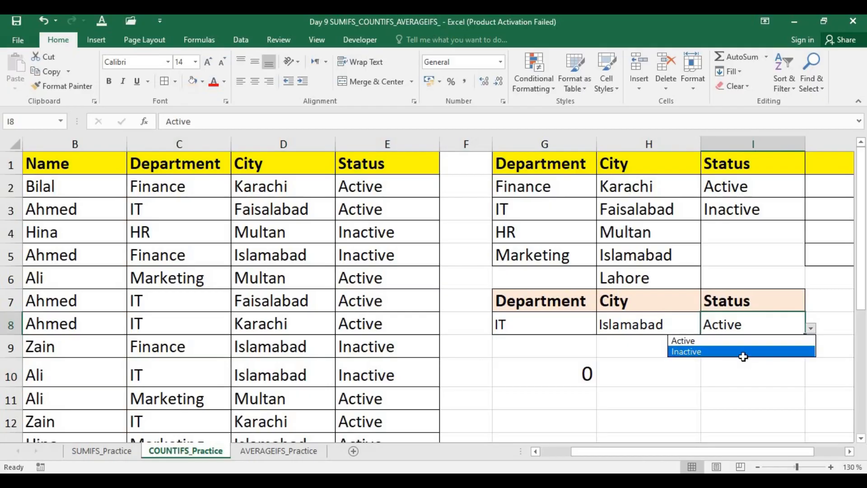
key("Escape")
left_click(811, 329)
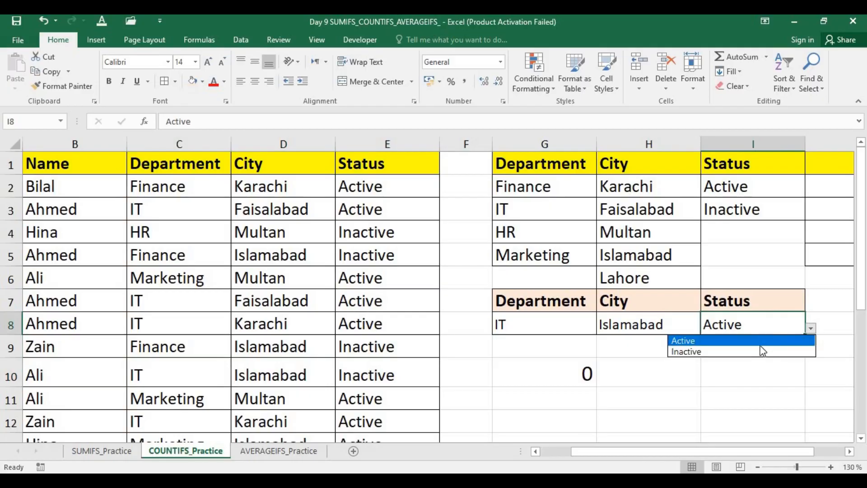
key("Escape")
left_click(754, 351)
Set the City criterion in H8 to Karachi.
left_click(695, 327)
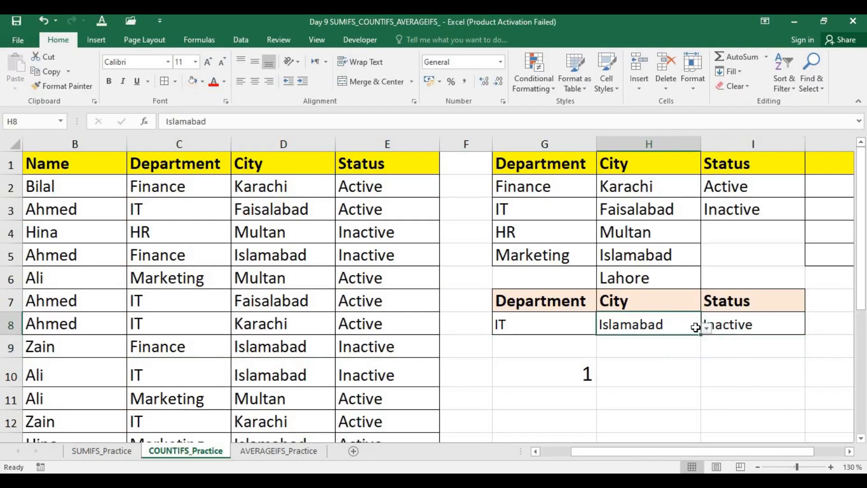
left_click(707, 330)
left_click(682, 341)
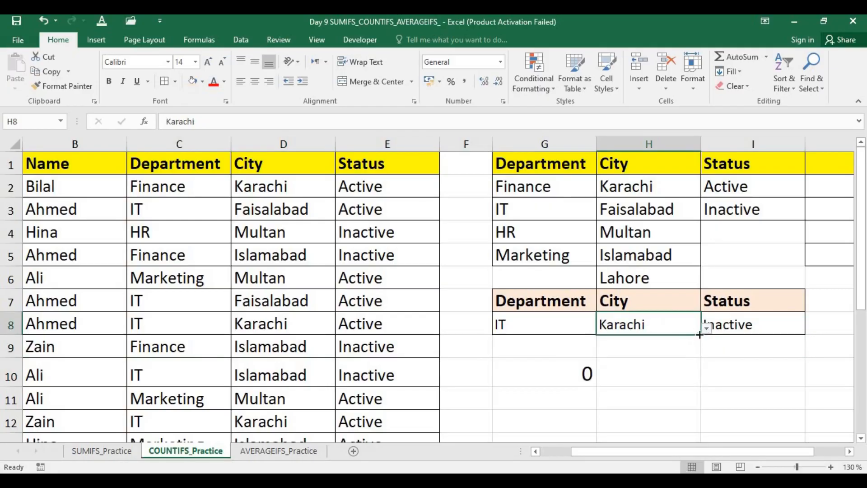
Try Faisalabad and Multan as the City criterion in H8.
left_click(707, 330)
left_click(672, 352)
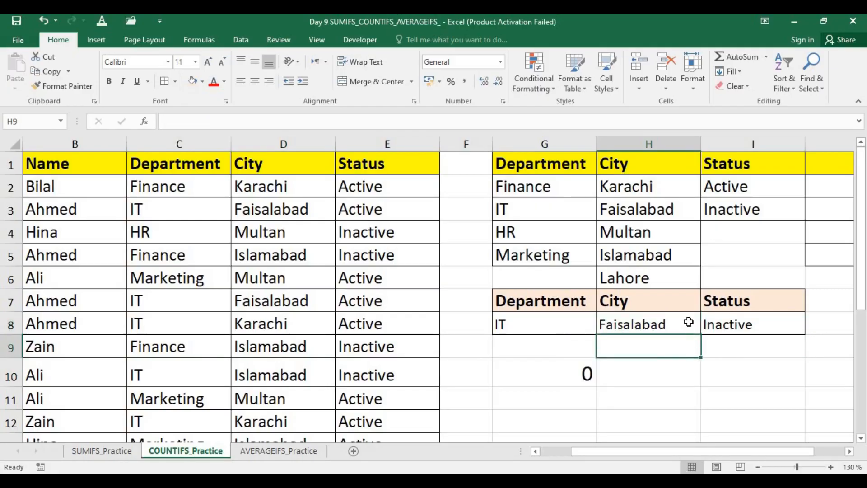
left_click_drag(699, 326, 707, 329)
left_click(706, 330)
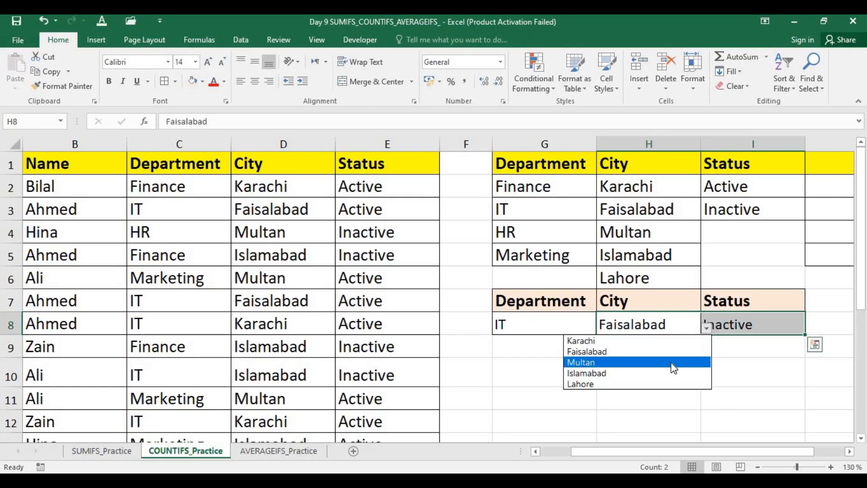
left_click(671, 362)
Set the City criterion in H8 to Islamabad and leave the criteria cells by selecting H10.
left_click(706, 329)
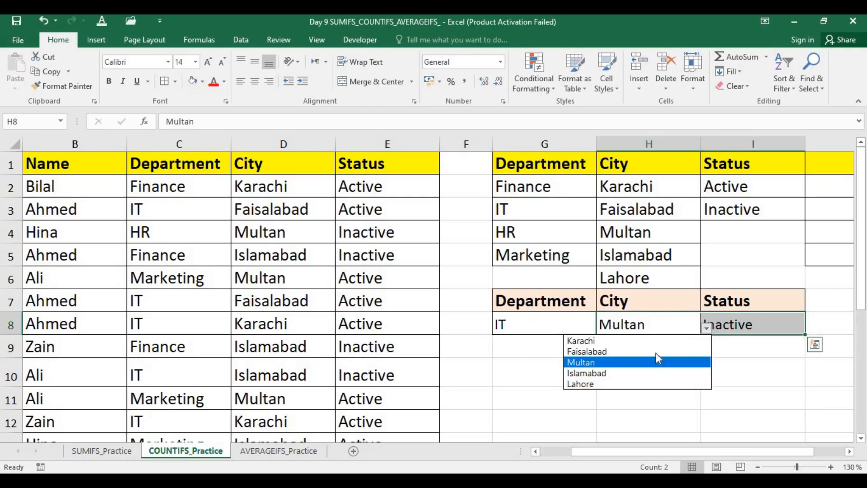
left_click(657, 376)
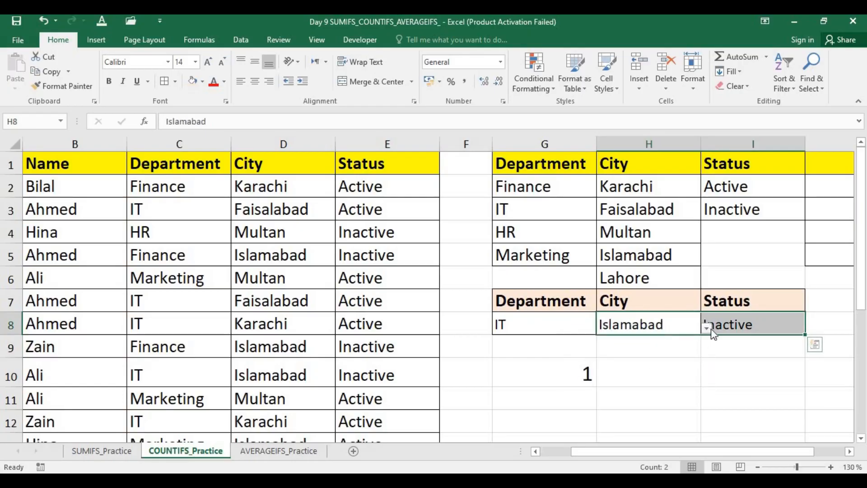
left_click(547, 329)
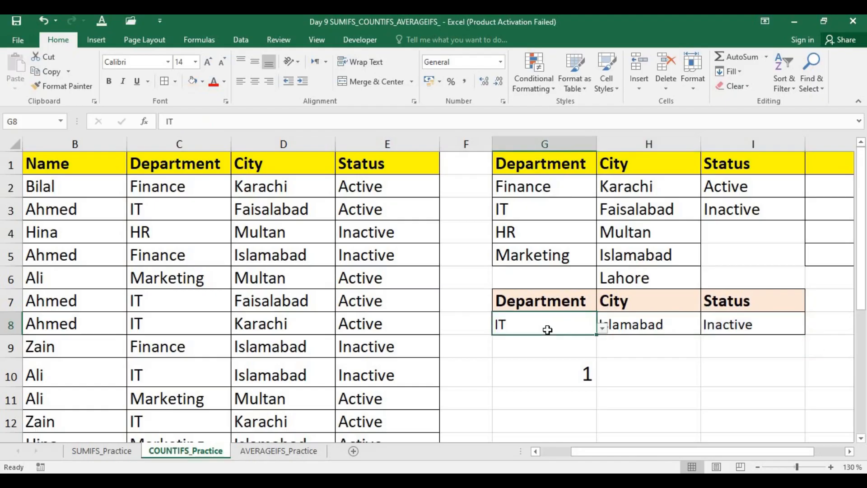
left_click(667, 370)
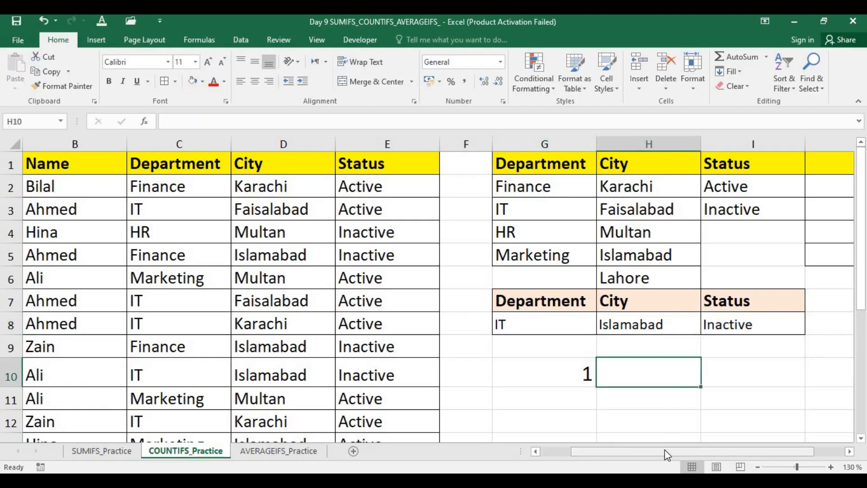
left_click_drag(702, 451, 672, 429)
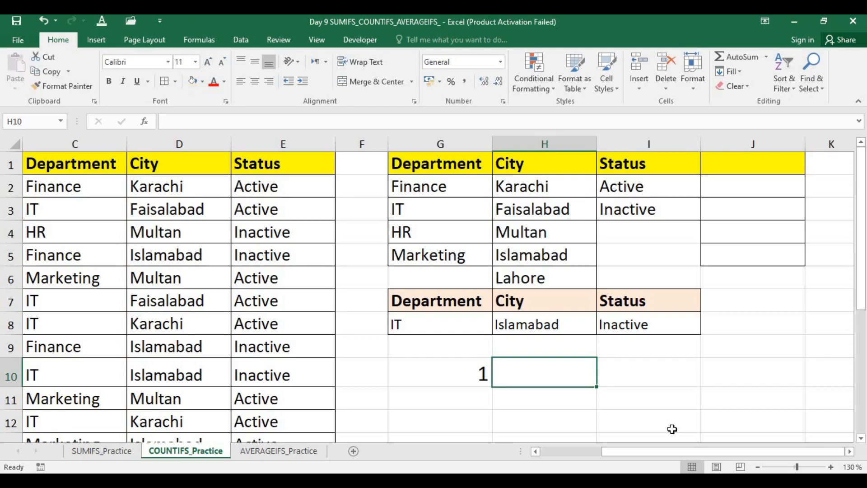
Open the AVERAGEIFS_Practice sheet, checking back briefly on the COUNTIFS_Practice sheet.
left_click(265, 450)
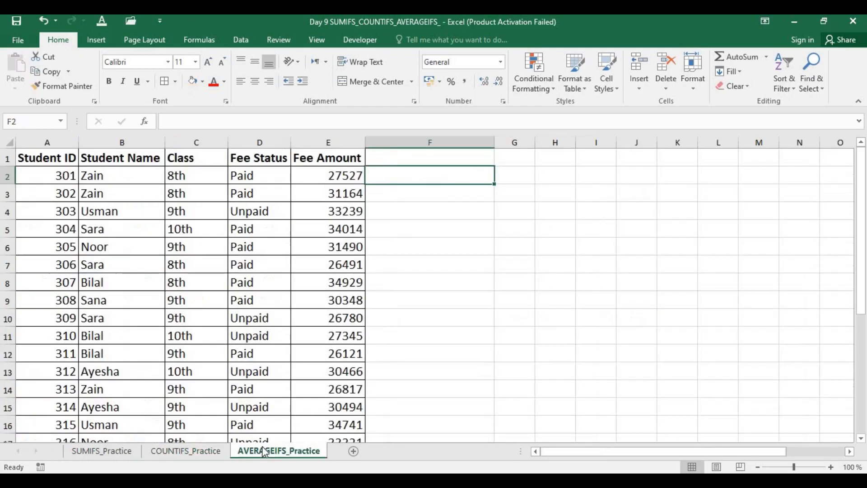
left_click(436, 251)
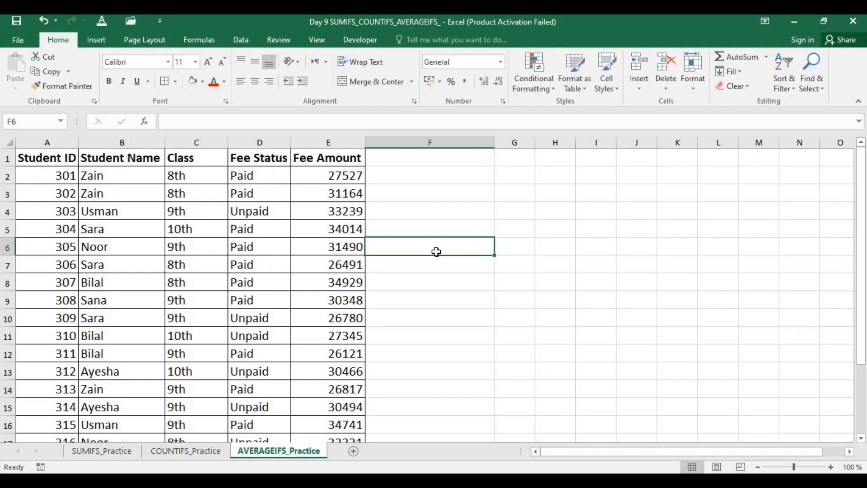
left_click(443, 180)
left_click(441, 224)
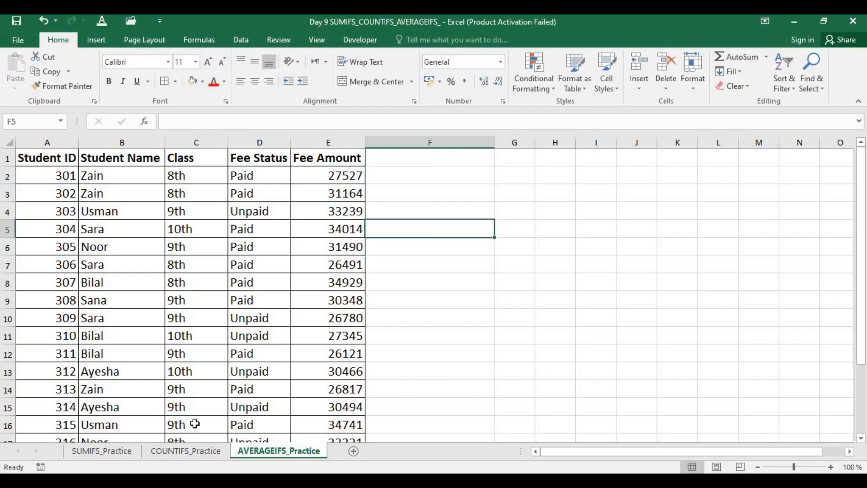
left_click(186, 451)
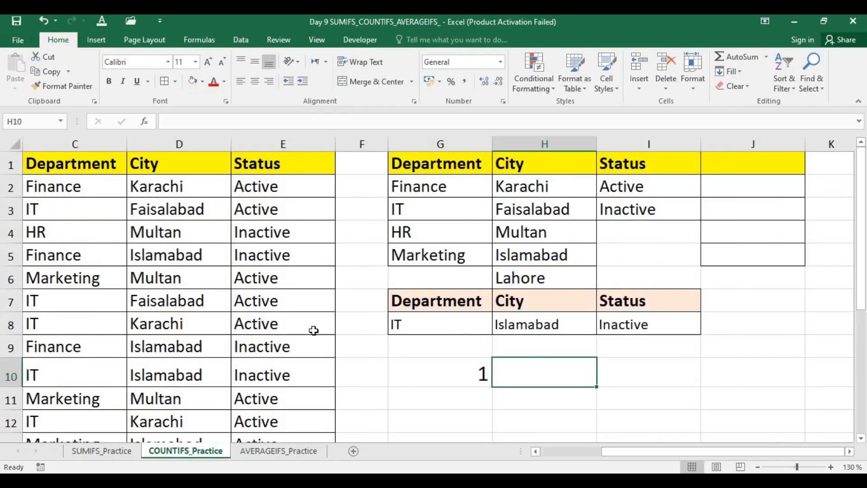
left_click(271, 451)
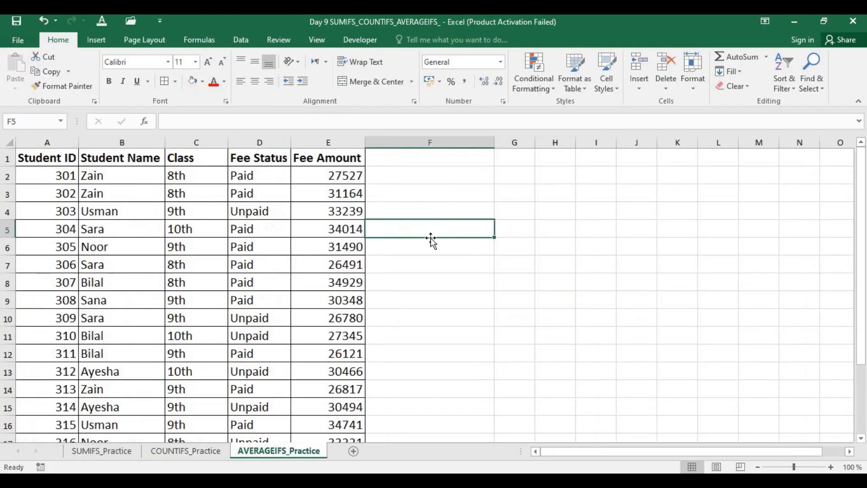
Start an AVERAGEIFS formula in F4 with the Fee Amount column E:E as the average range.
left_click(448, 207)
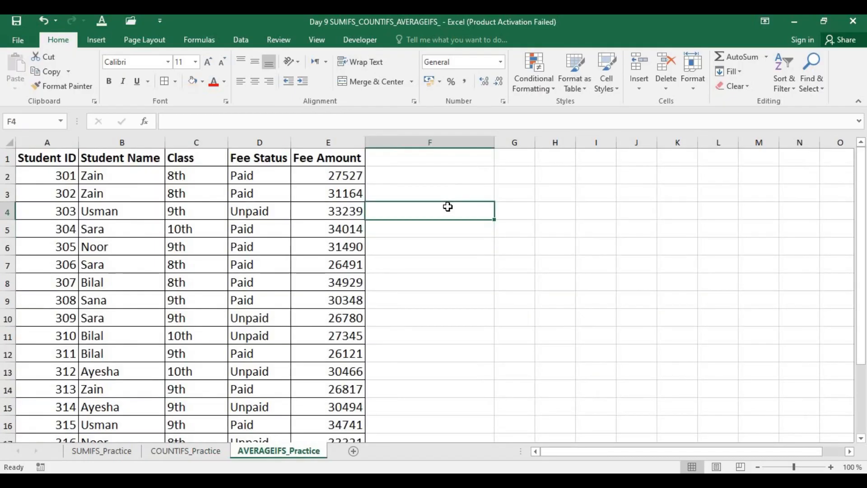
type("=aver")
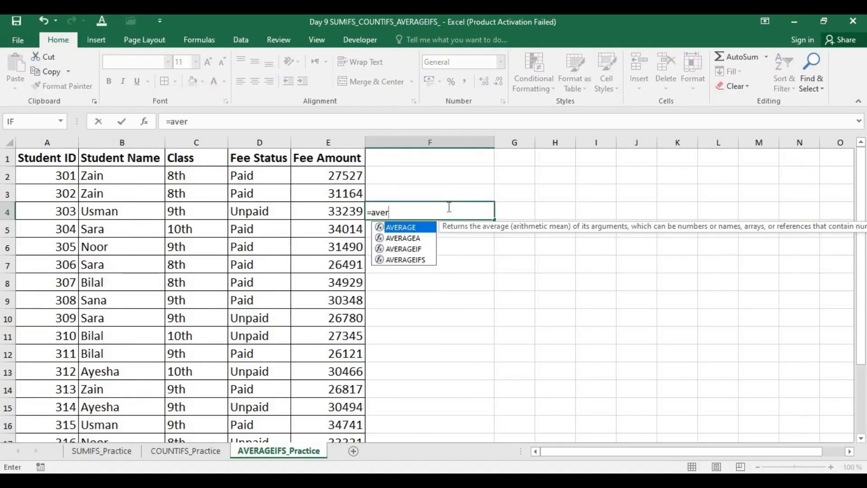
key("Down")
key("Down")
key("Down")
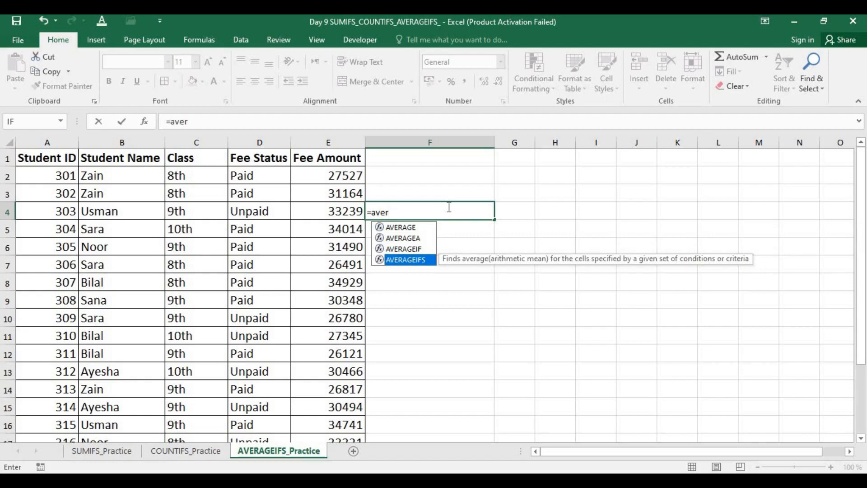
key("Tab")
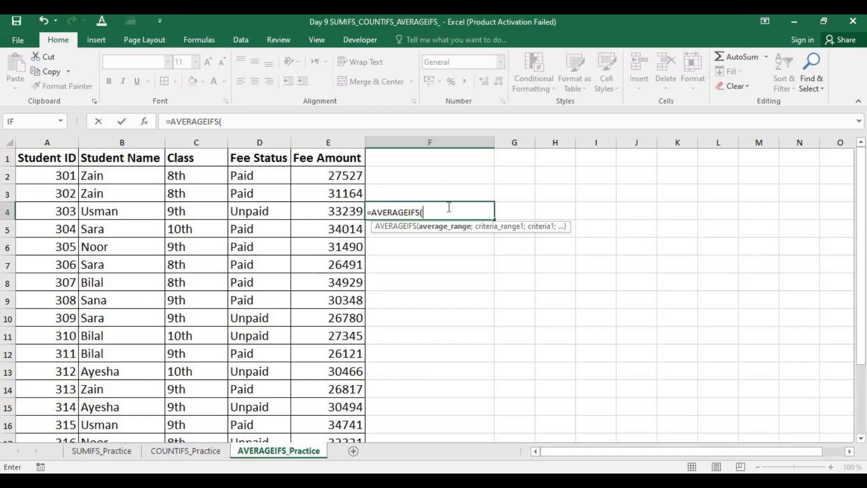
left_click(340, 141)
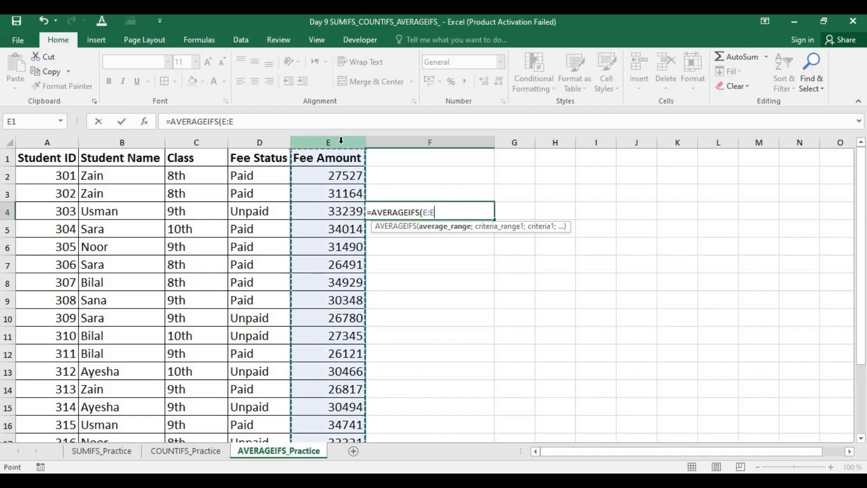
type(";")
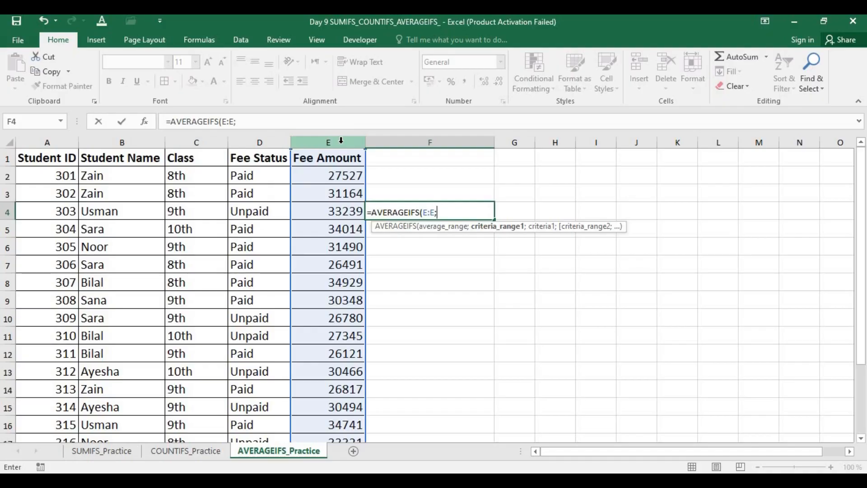
Add the Class column C:C as the first criteria range with the criterion "10th".
left_click(206, 143)
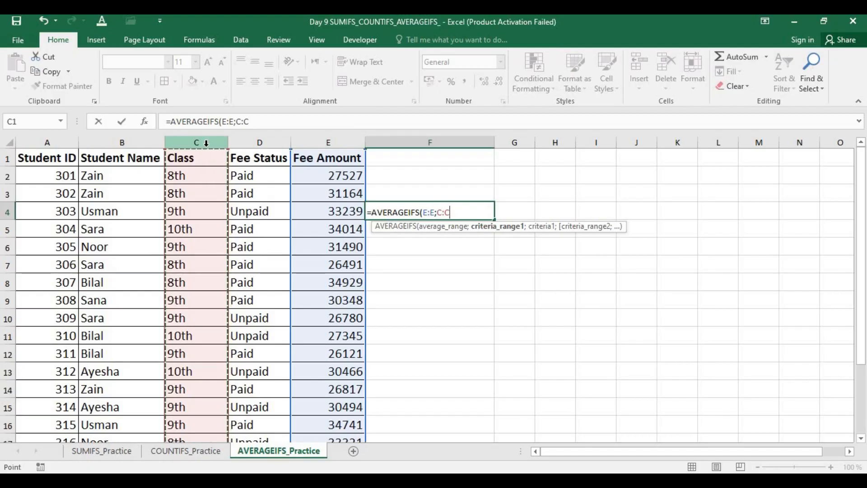
type(";")
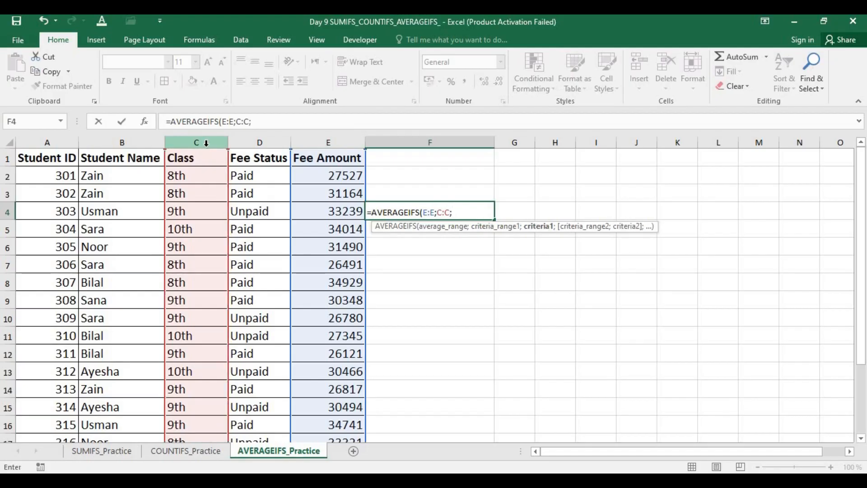
type("\"10th")
type("\";")
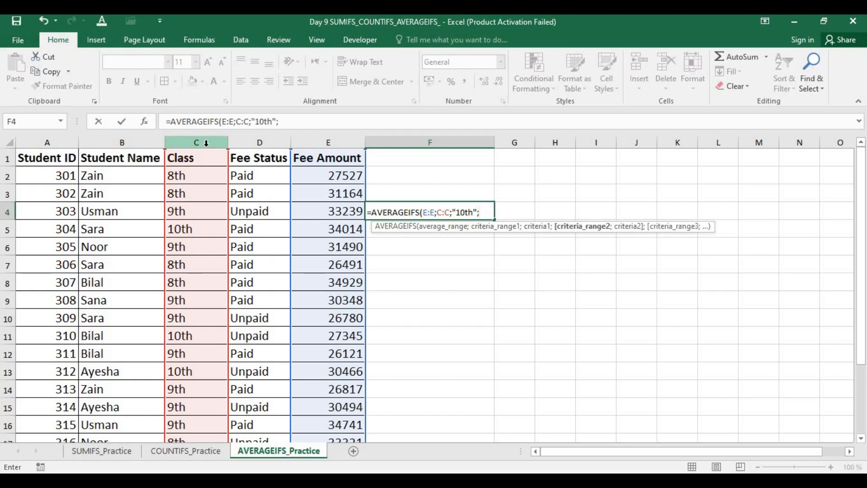
Add the Fee Status column D:D with the criterion "Paid" and enter the AVERAGEIFS formula.
left_click(265, 138)
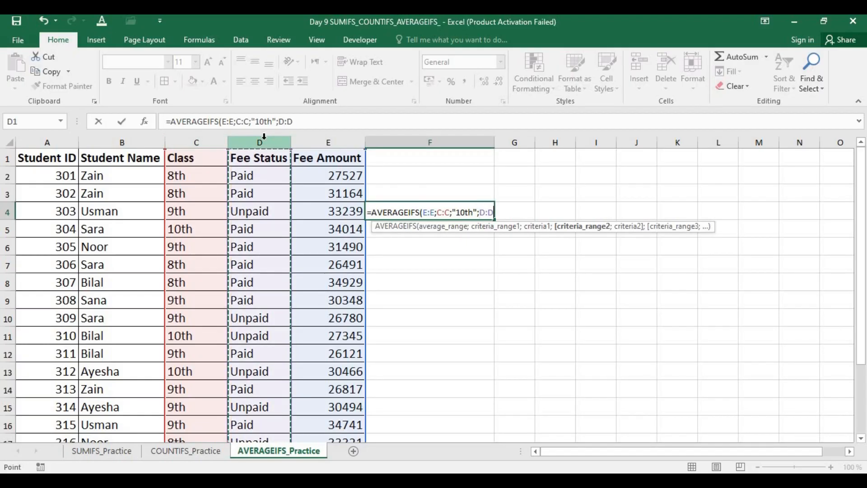
type(";")
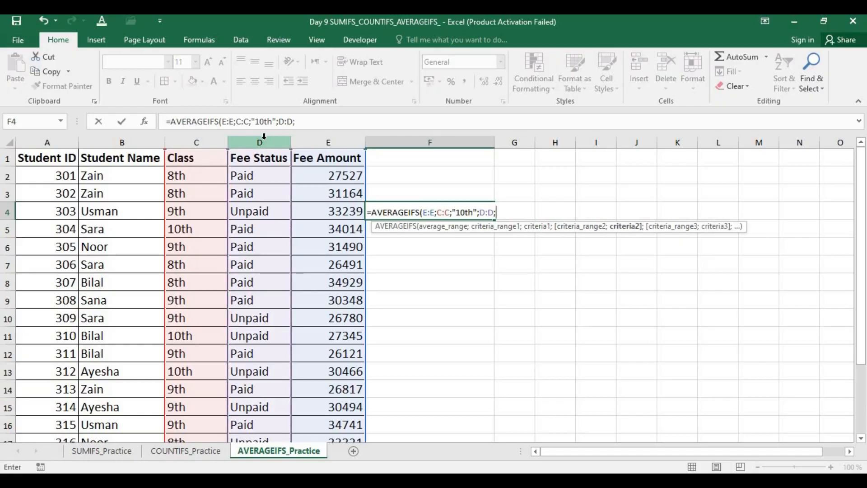
type("\"PAid")
key("BackSpace")
key("BackSpace")
type("aid")
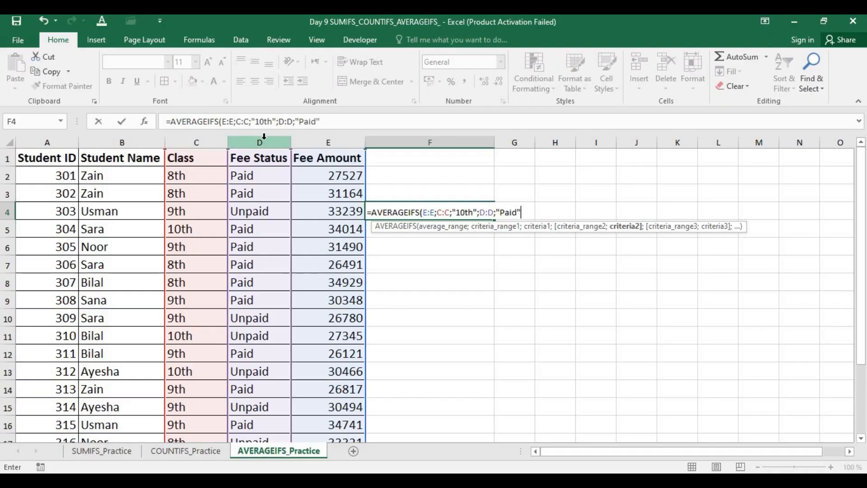
type("\"")
key("Return")
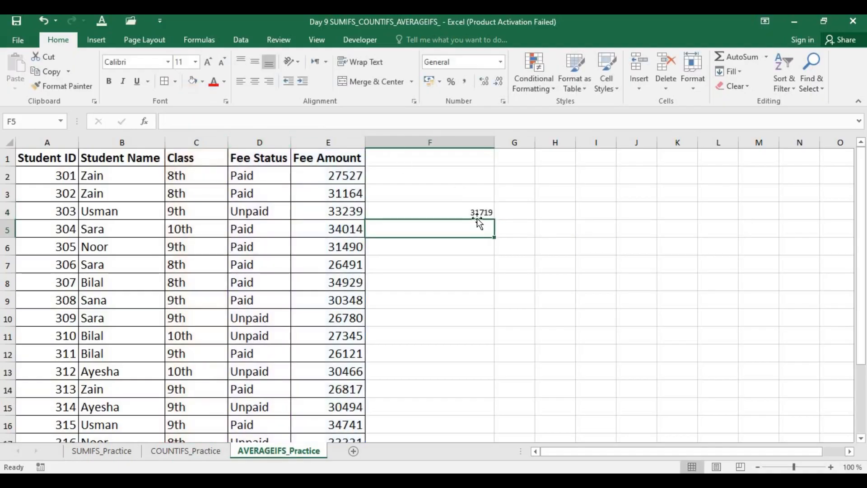
Increase the font size of the AVERAGEIFS result in F4 to 22.
left_click(479, 212)
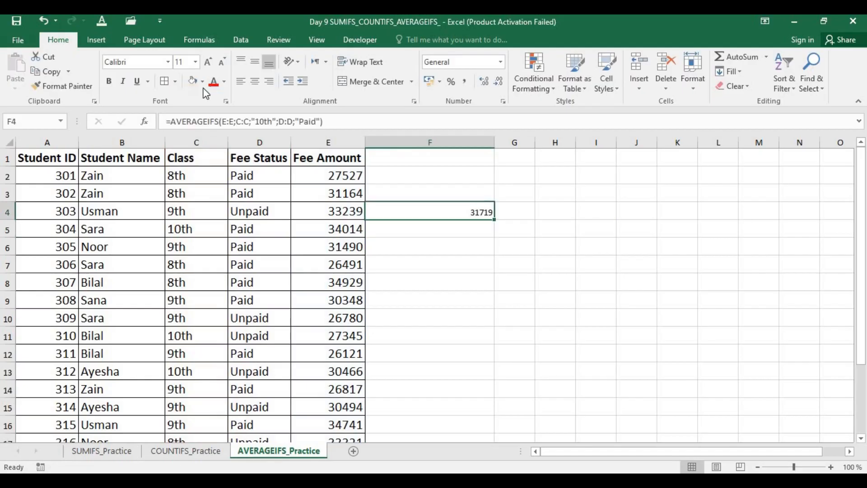
left_click(208, 65)
left_click(208, 65)
left_click(208, 65)
left_click(207, 65)
left_click(208, 65)
left_click(208, 65)
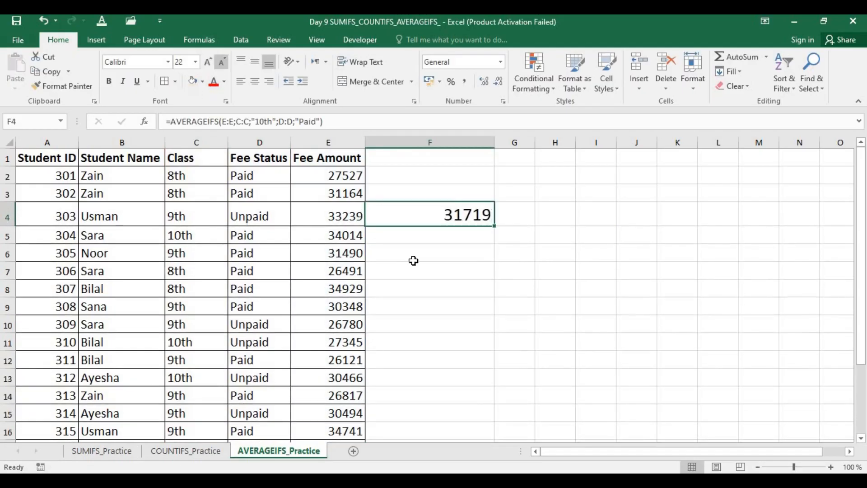
left_click(414, 263)
Copy the Student Name column B into column H.
left_click(143, 135)
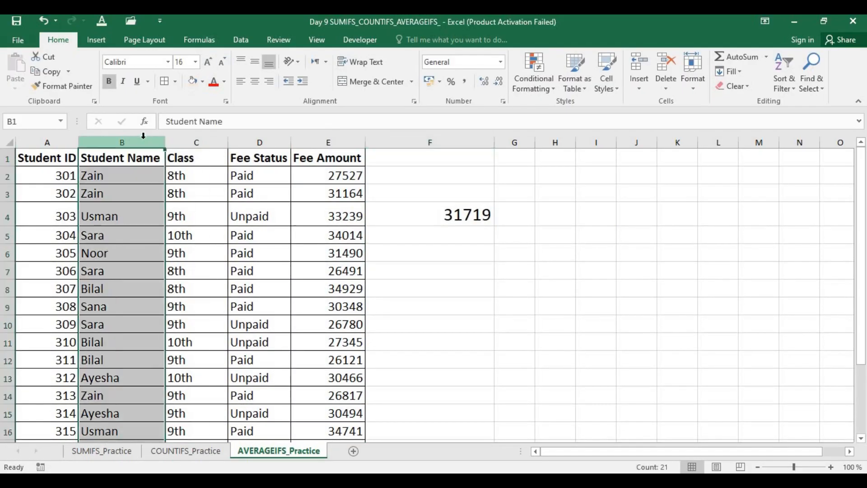
key("ctrl+c")
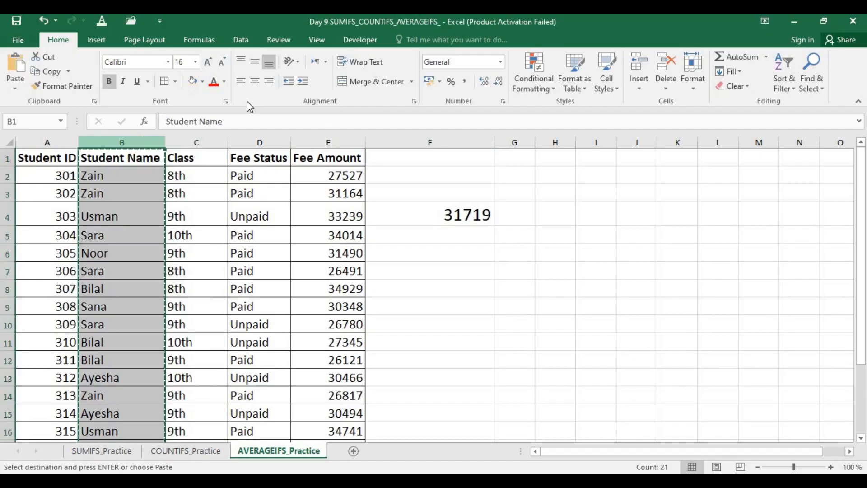
left_click(569, 139)
key("ctrl+v")
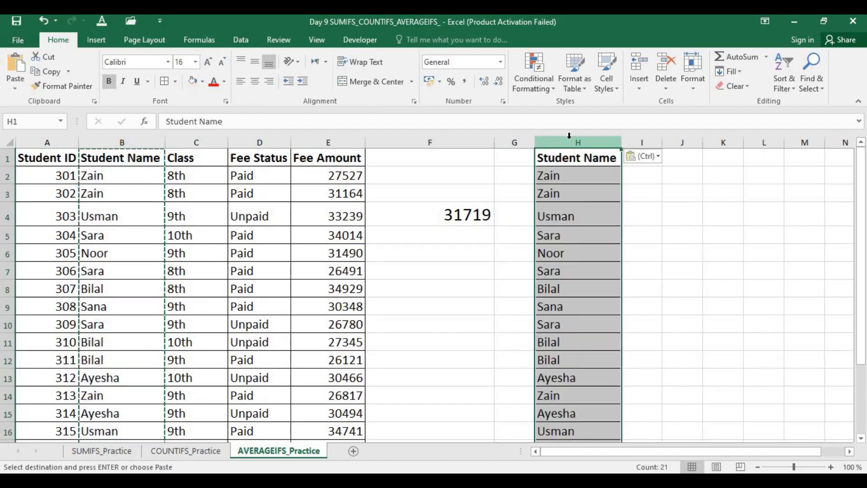
Remove the duplicate values from the Student Name list in column H.
left_click(241, 40)
left_click(565, 71)
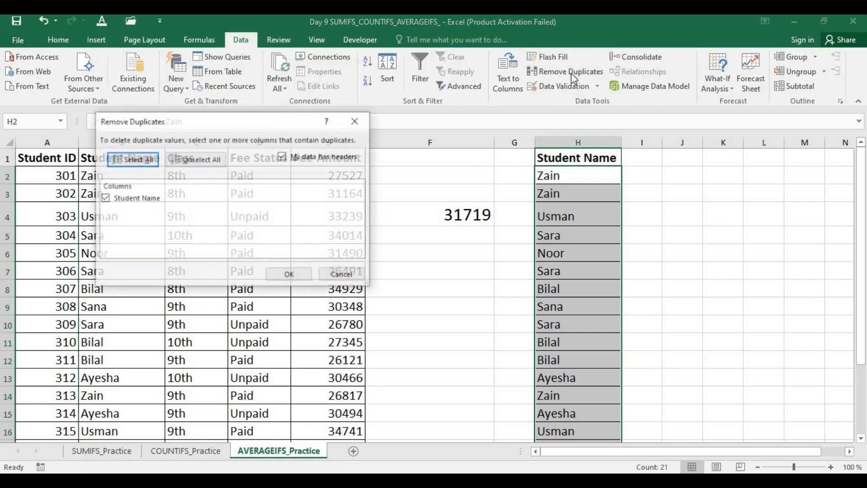
left_click(294, 275)
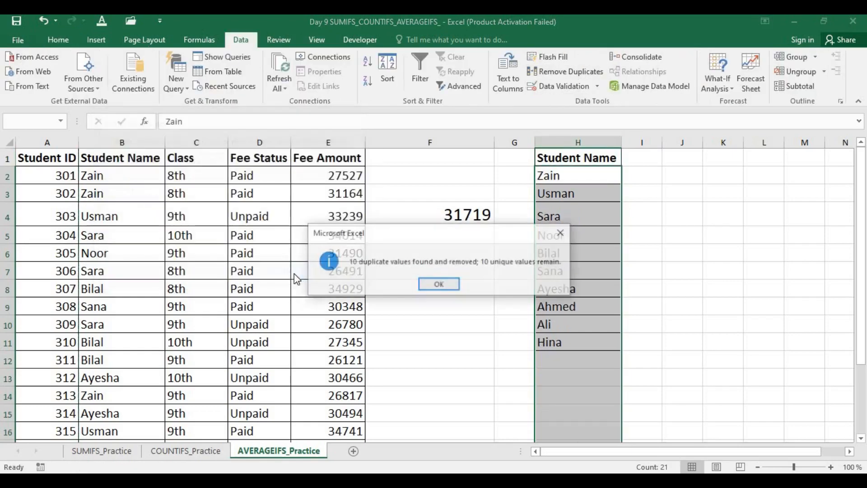
left_click(450, 284)
left_click(590, 301)
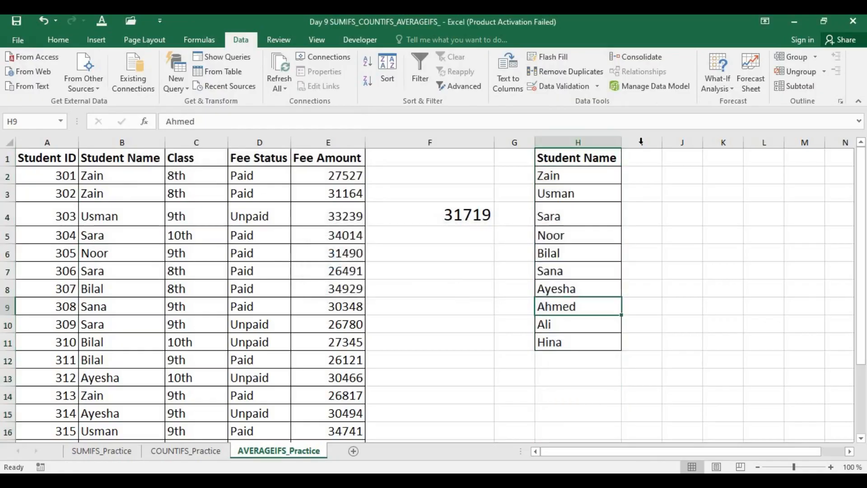
Copy the Class column C into column I.
left_click(642, 142)
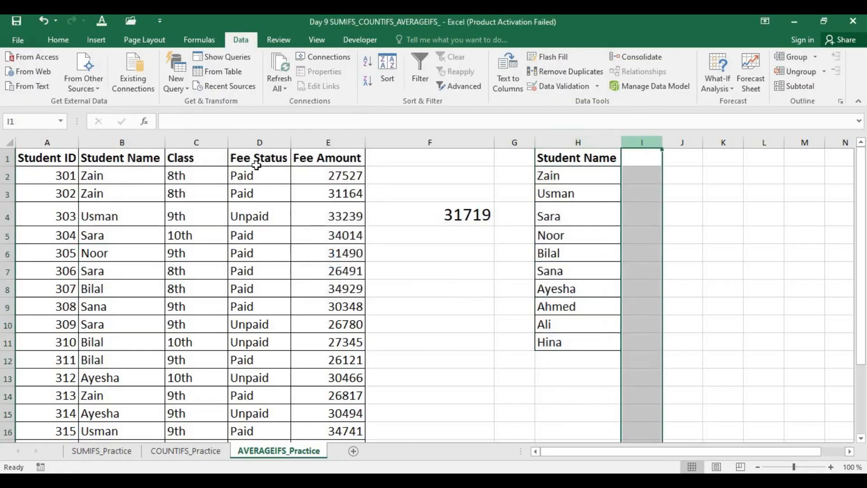
left_click(198, 137)
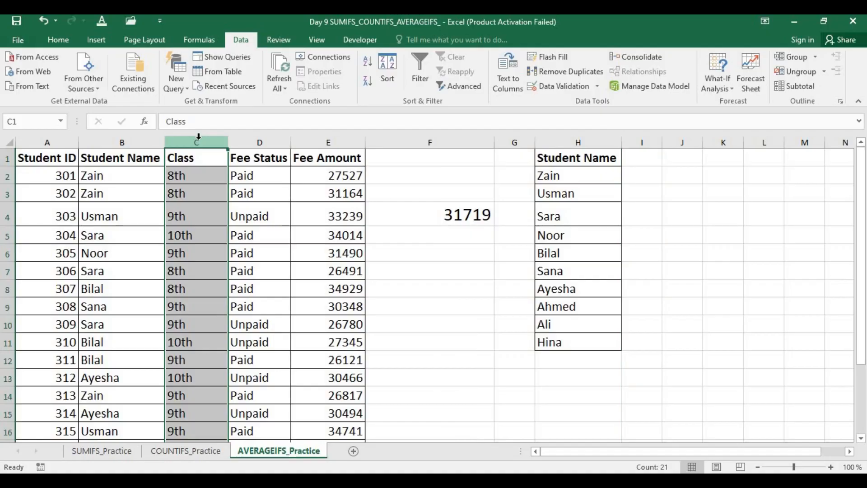
key("ctrl+c")
left_click(650, 137)
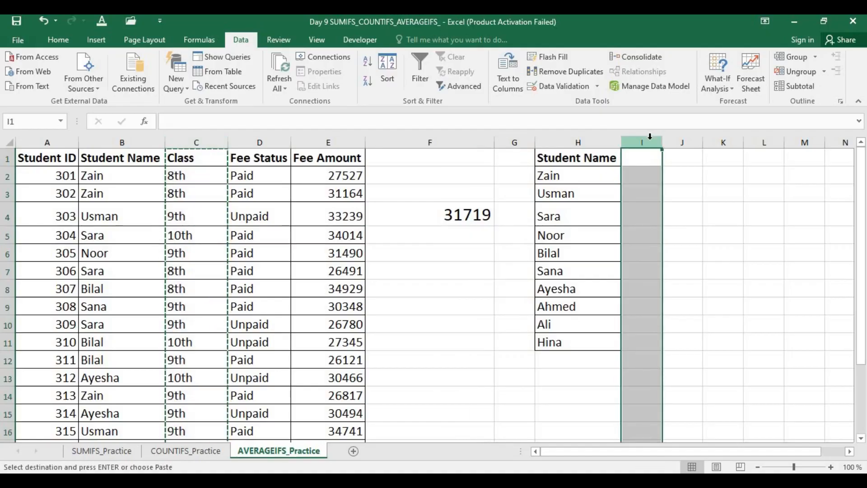
key("ctrl+v")
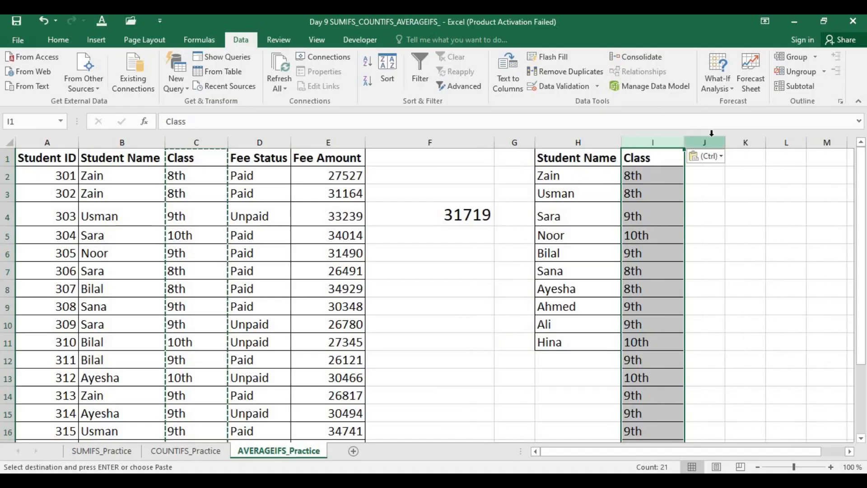
Remove the duplicate values from the Class list in column I, continuing with the current selection only.
left_click(565, 72)
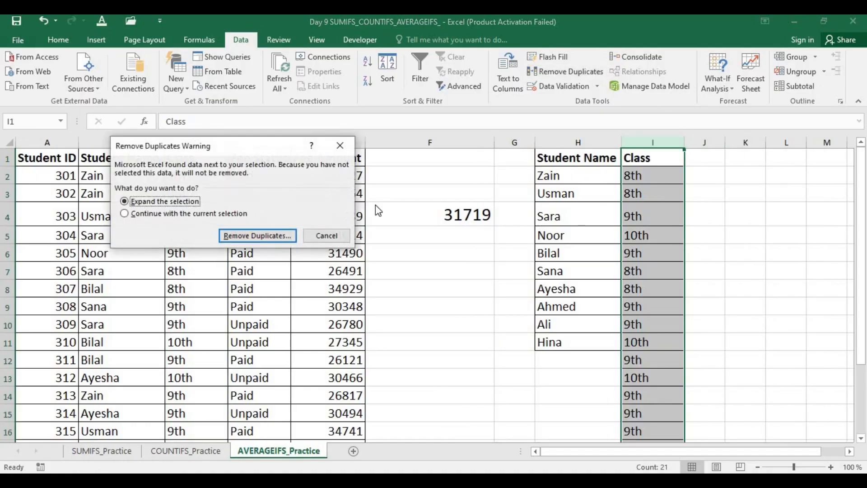
key("alt+c")
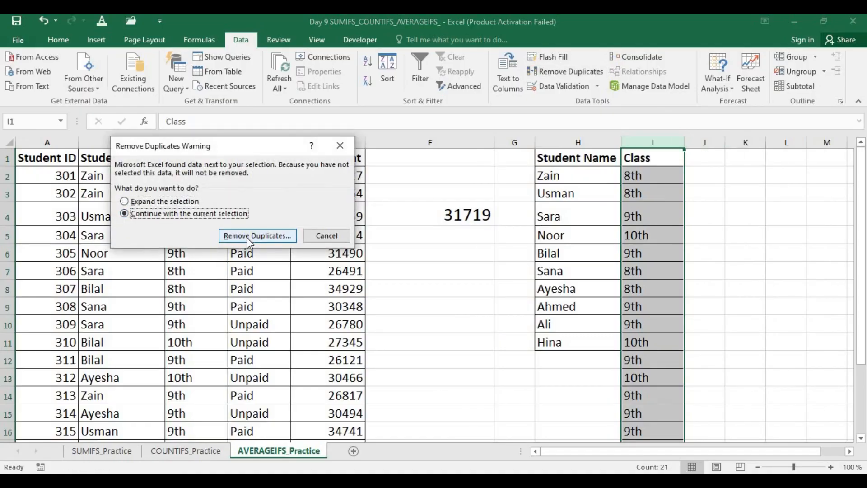
left_click(249, 240)
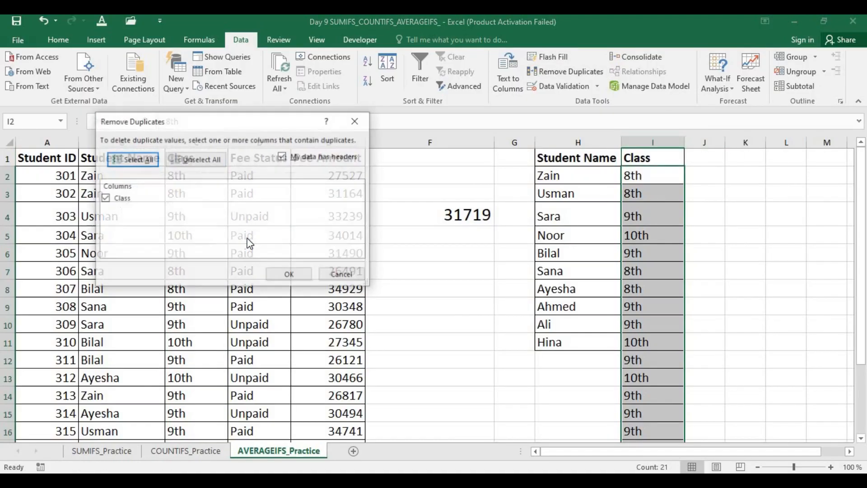
left_click(297, 276)
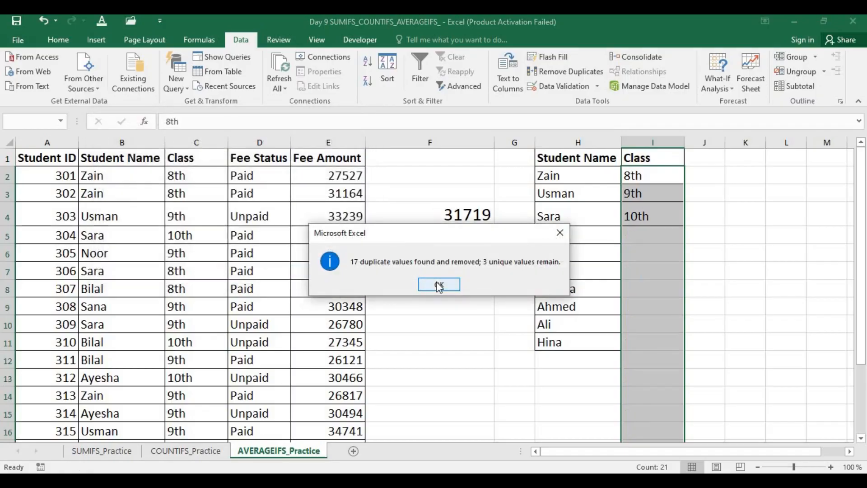
left_click(438, 285)
left_click(715, 193)
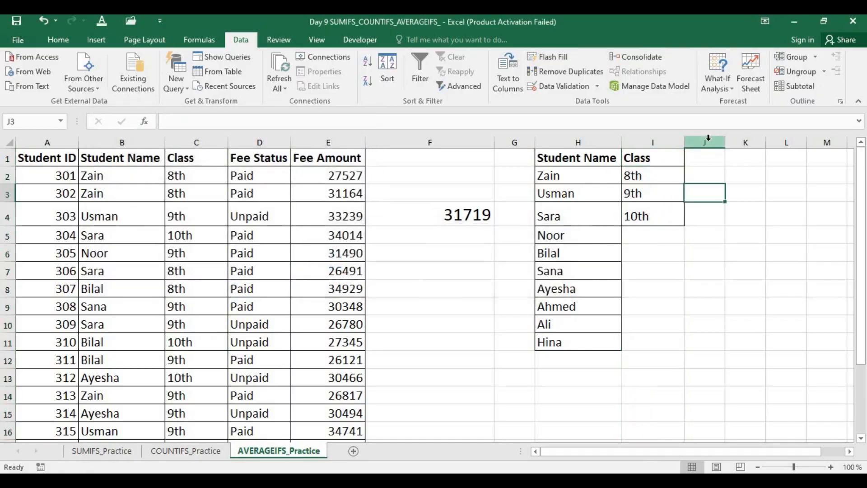
Copy the Fee Status column D into column J.
left_click(708, 138)
left_click(254, 186)
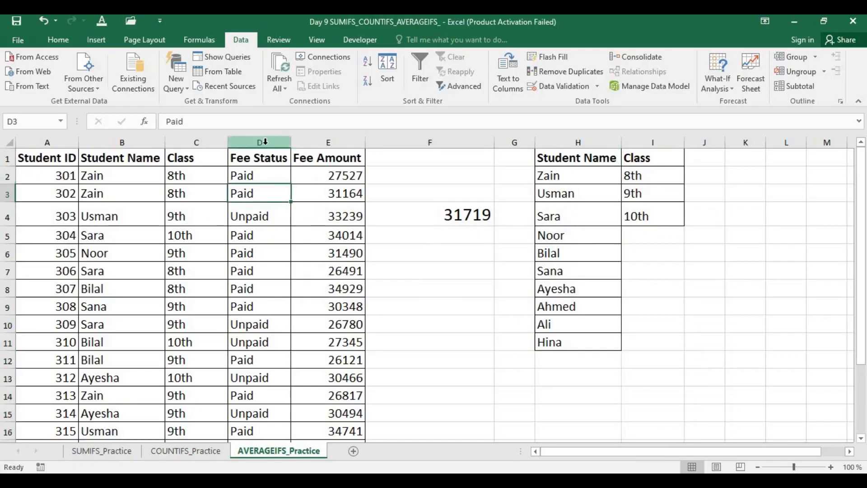
left_click(265, 141)
key("ctrl+c")
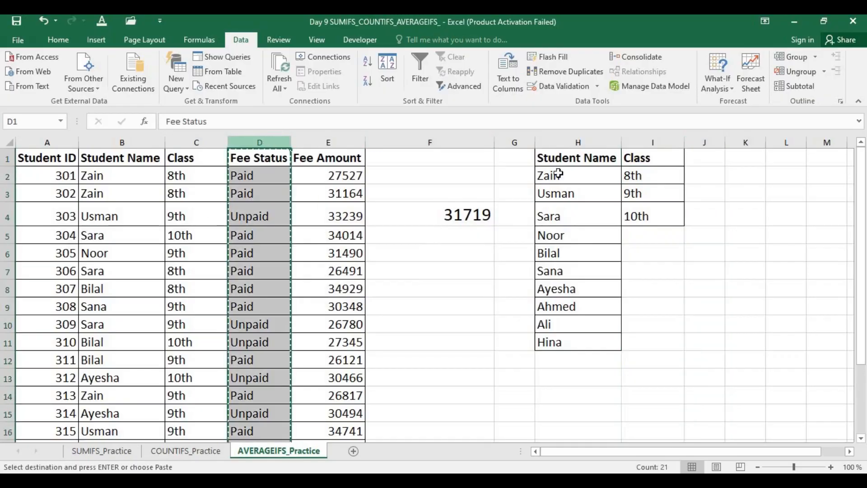
left_click(700, 142)
key("ctrl+v")
key("ctrl")
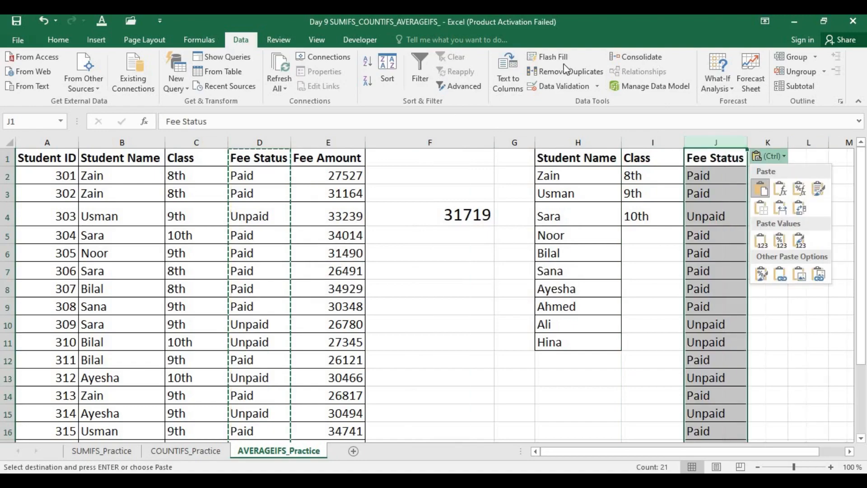
Remove the duplicate values from the Fee Status list in column J, continuing with the current selection only.
left_click(567, 73)
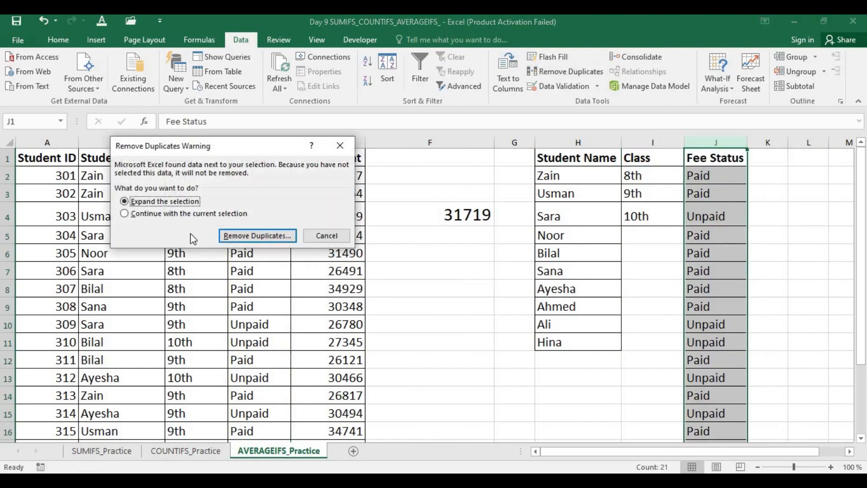
left_click(212, 214)
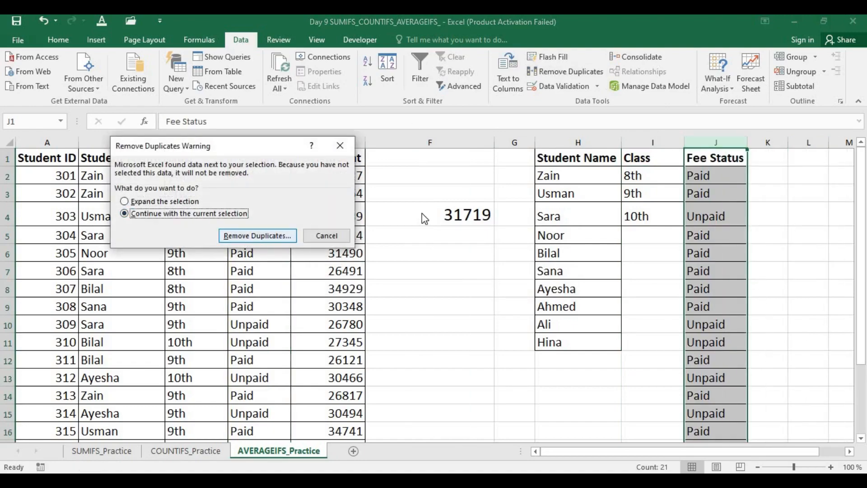
left_click(255, 235)
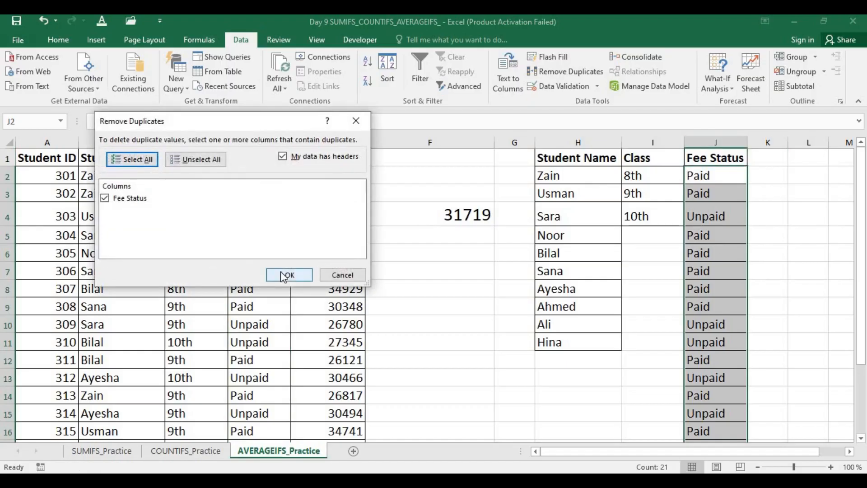
left_click(283, 276)
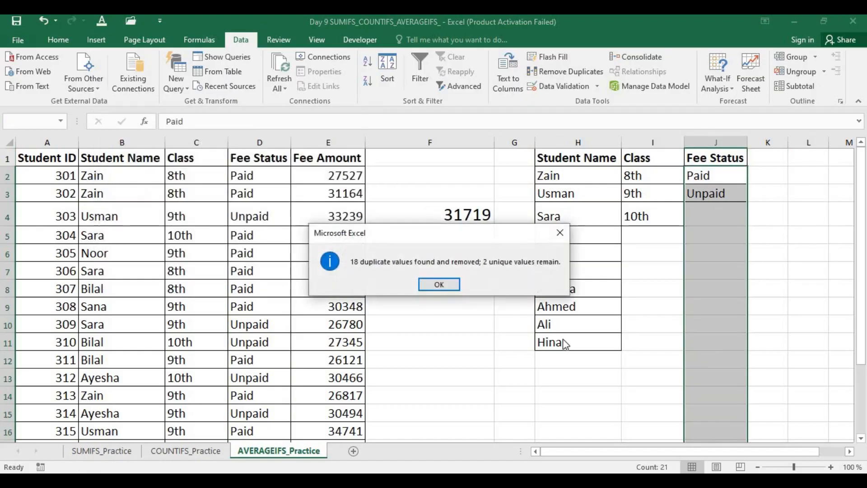
left_click(440, 287)
left_click(538, 268)
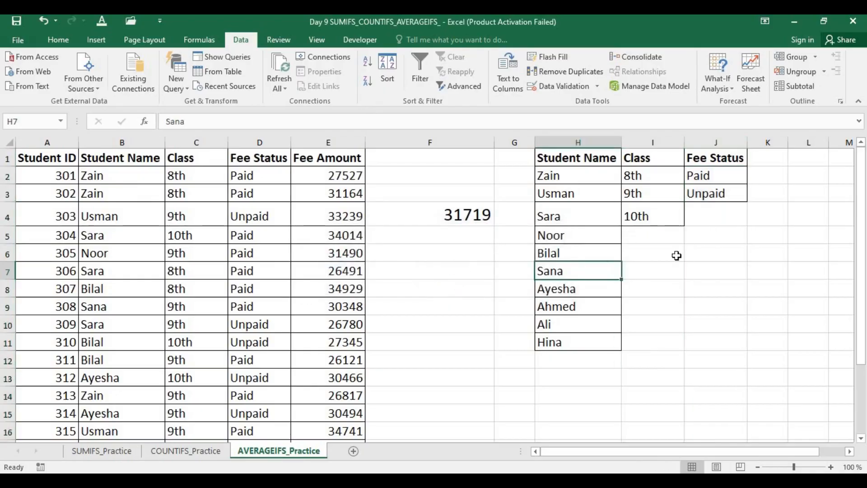
left_click(448, 159)
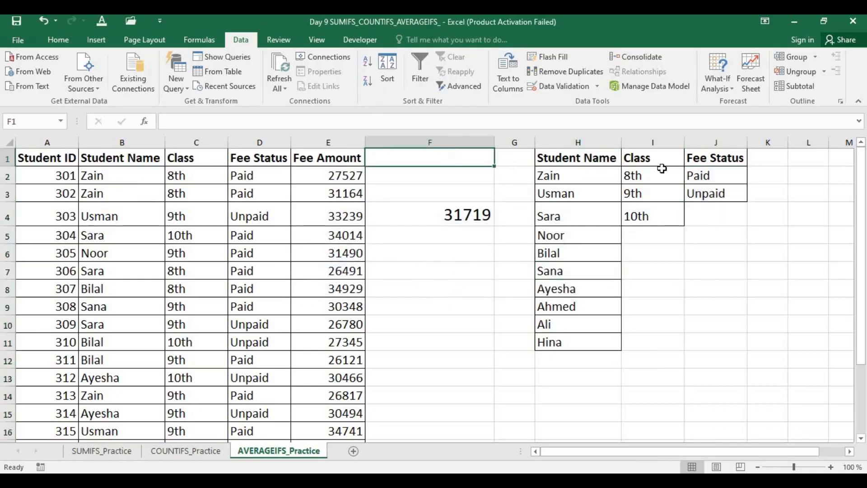
left_click_drag(574, 253, 575, 319)
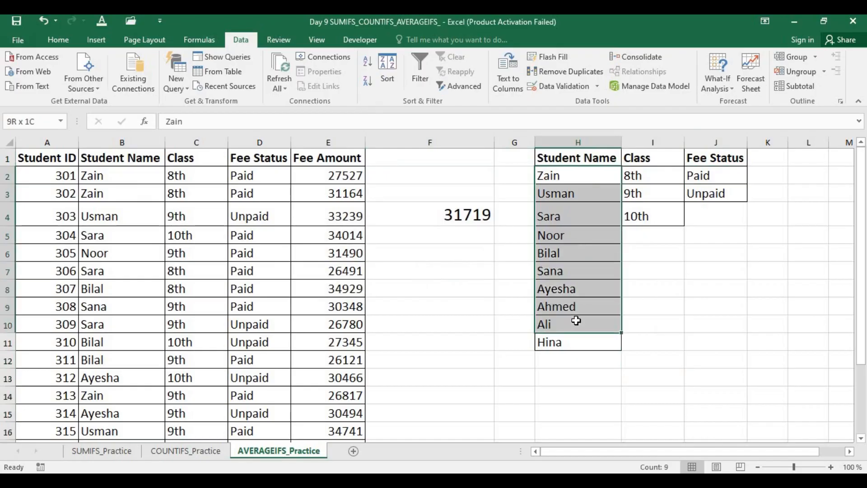
left_click(461, 151)
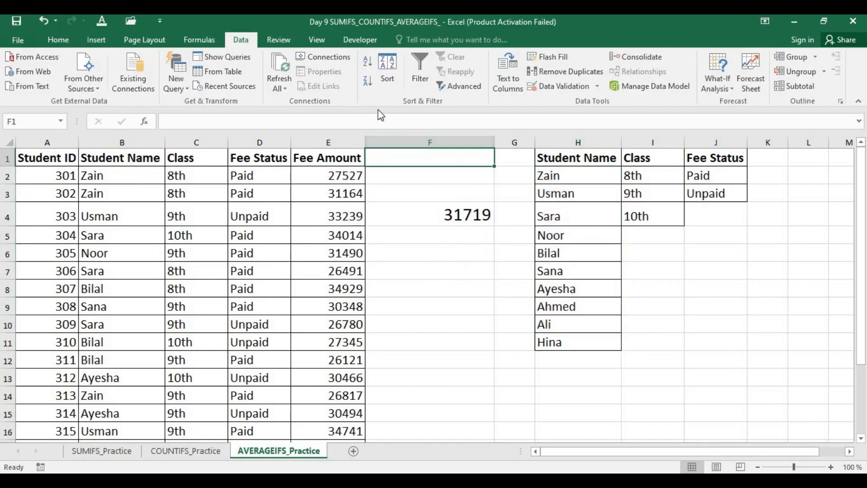
Move the AVERAGEIFS formula from cell F4 to cell F10, leaving F4 empty.
double_click(482, 214)
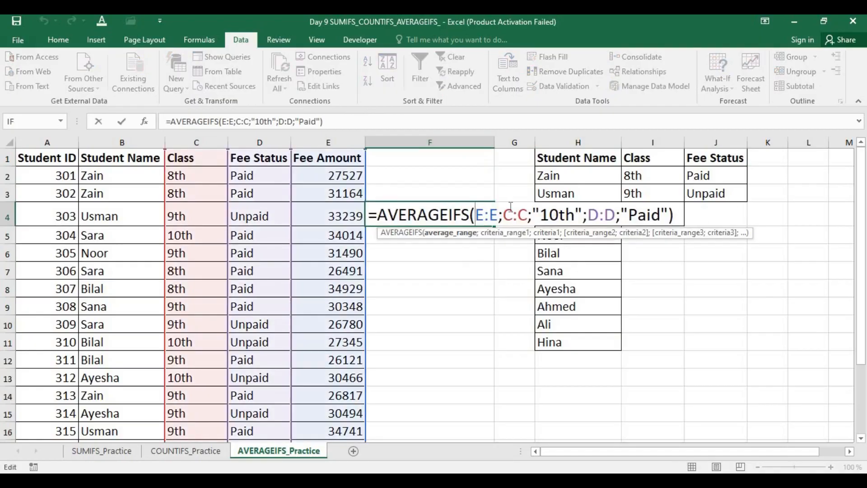
left_click_drag(669, 214, 360, 209)
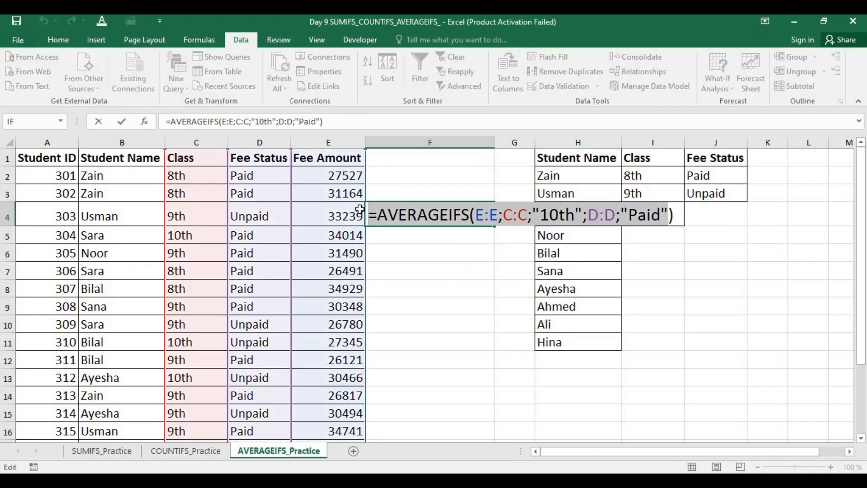
key("Delete")
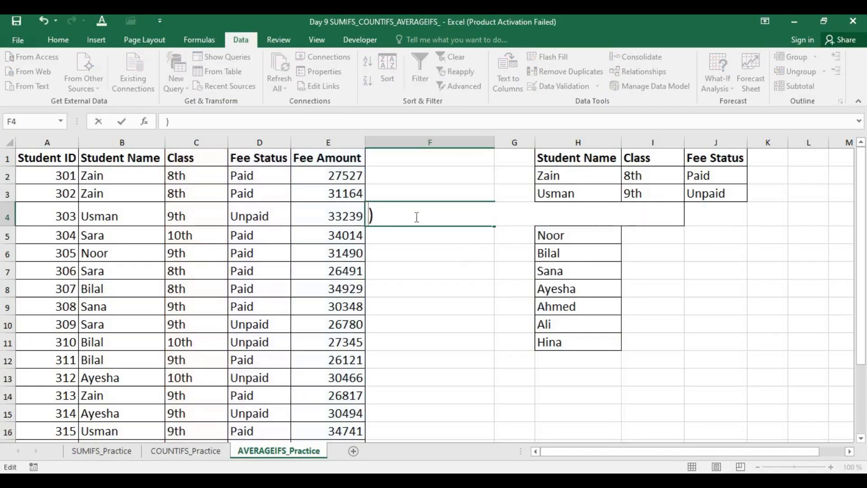
key("Delete")
left_click(402, 330)
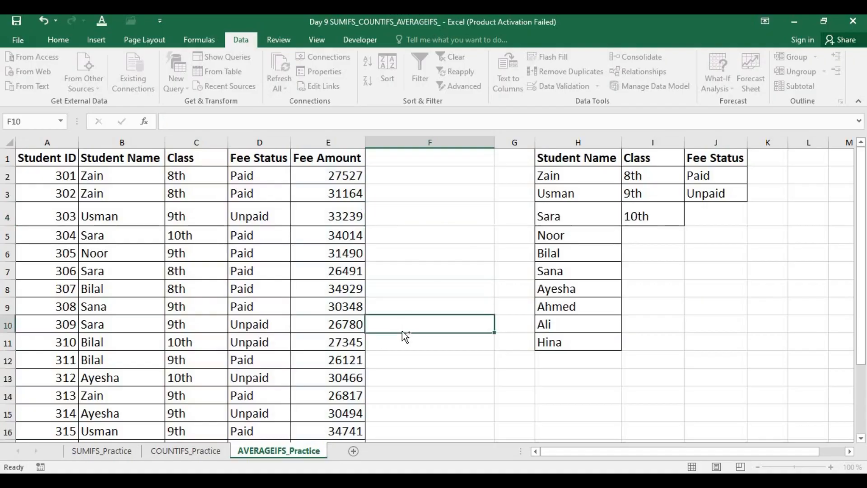
key("ctrl+v")
double_click(453, 315)
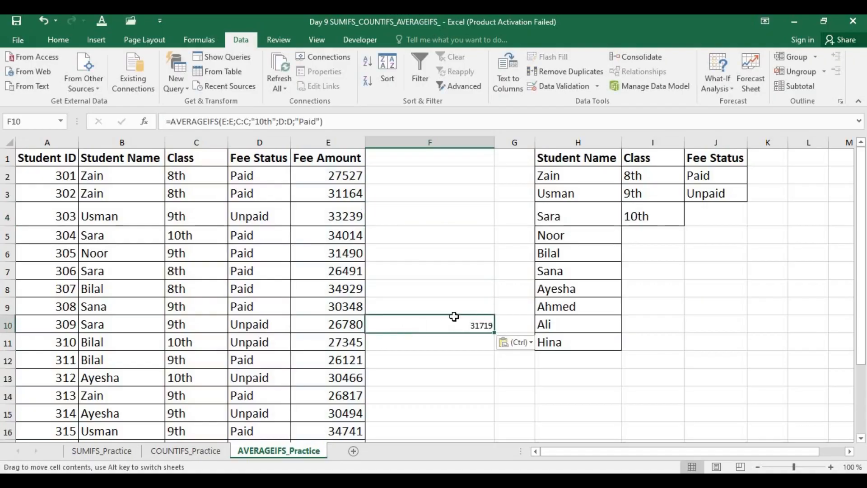
double_click(464, 328)
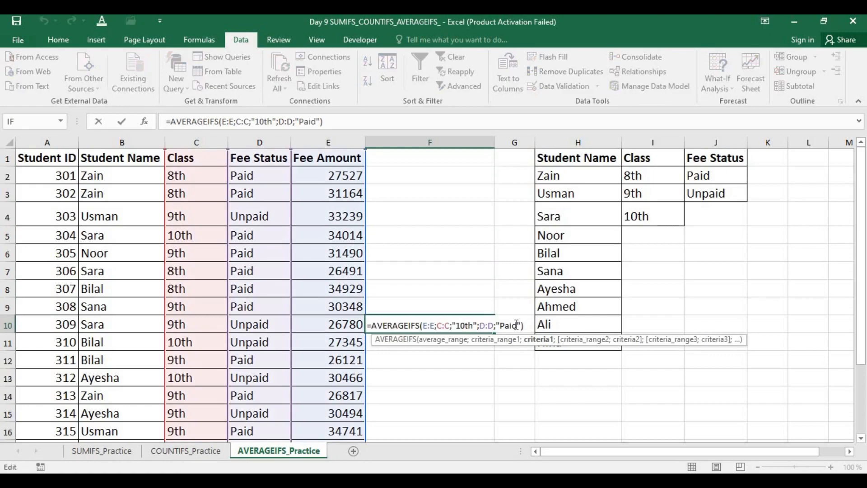
key("Return")
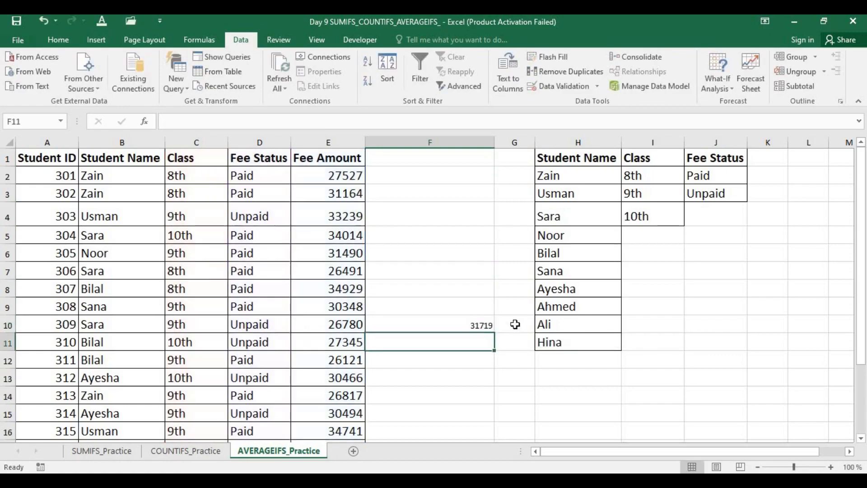
Add a List data validation dropdown to cell F3 with the Student Name list in column H as its source.
left_click(458, 193)
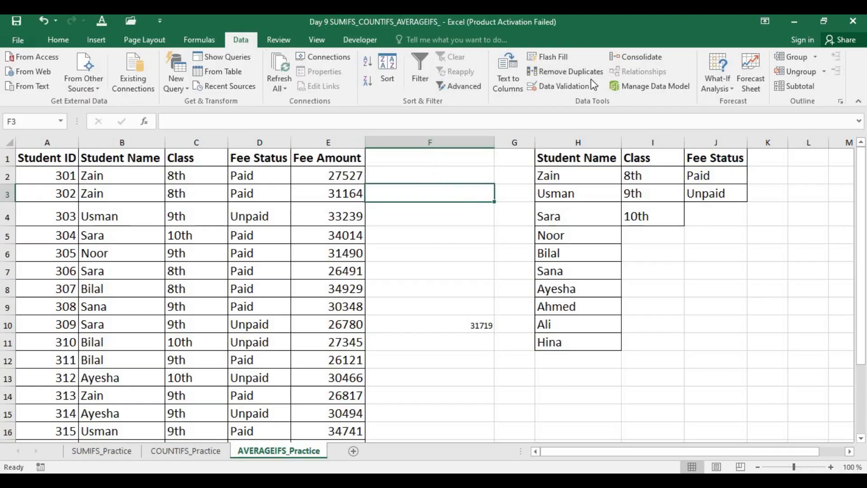
left_click(575, 85)
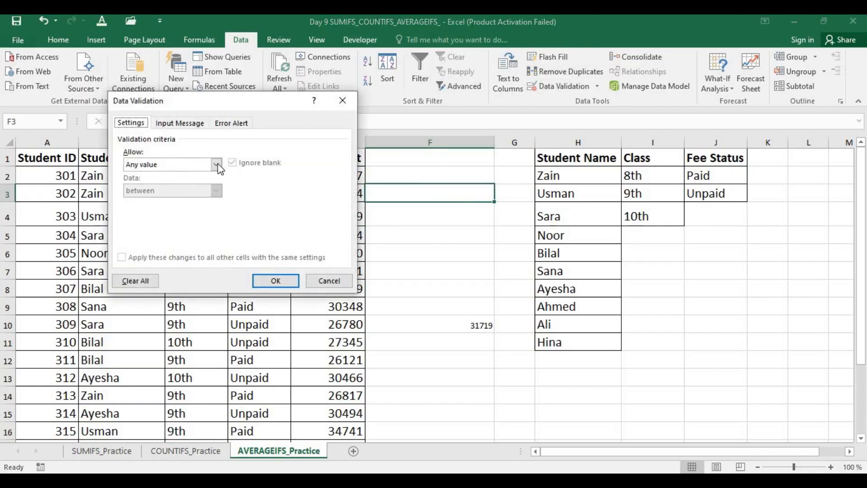
left_click(218, 163)
left_click(212, 202)
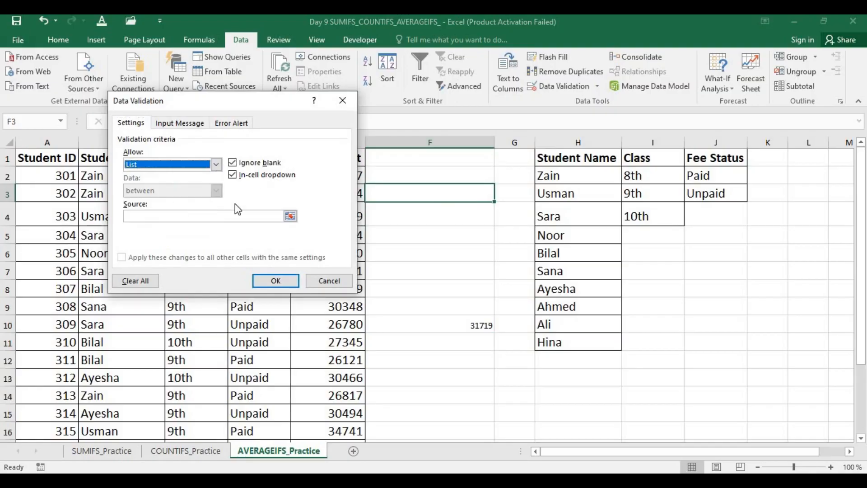
left_click(205, 218)
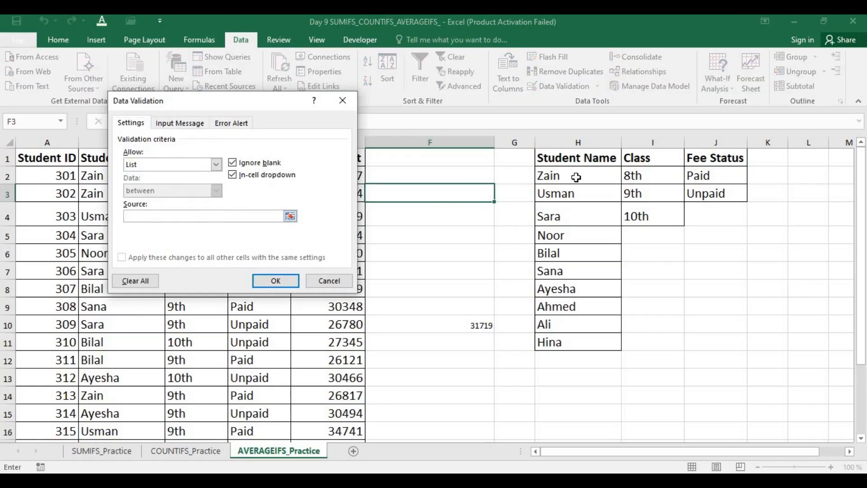
left_click_drag(578, 158, 589, 342)
left_click(278, 280)
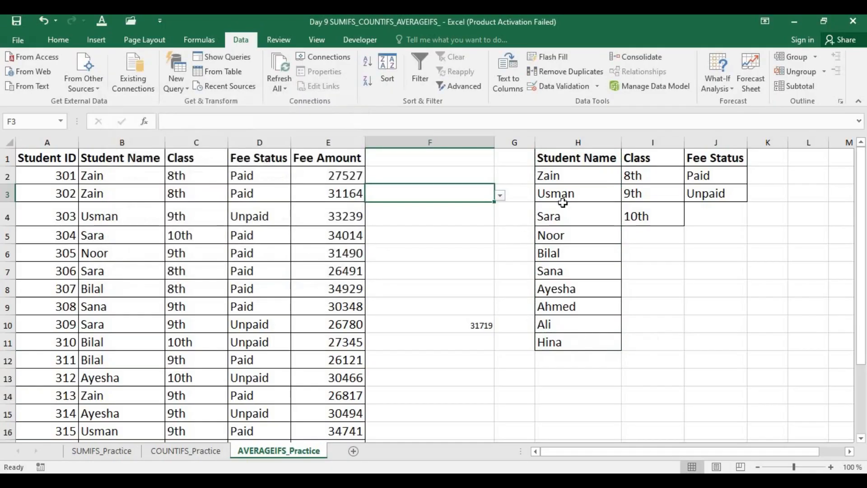
Add a List data validation dropdown to cell F4 with the Class list in column I, header included, as its source.
left_click(482, 214)
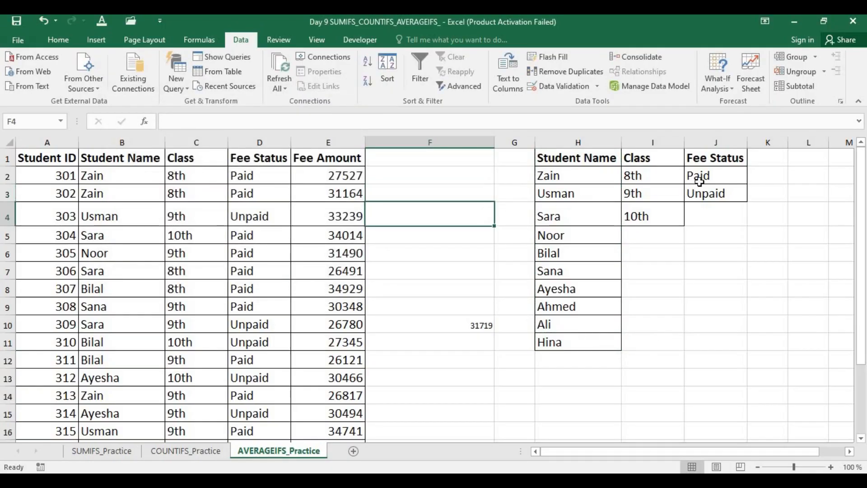
left_click(559, 86)
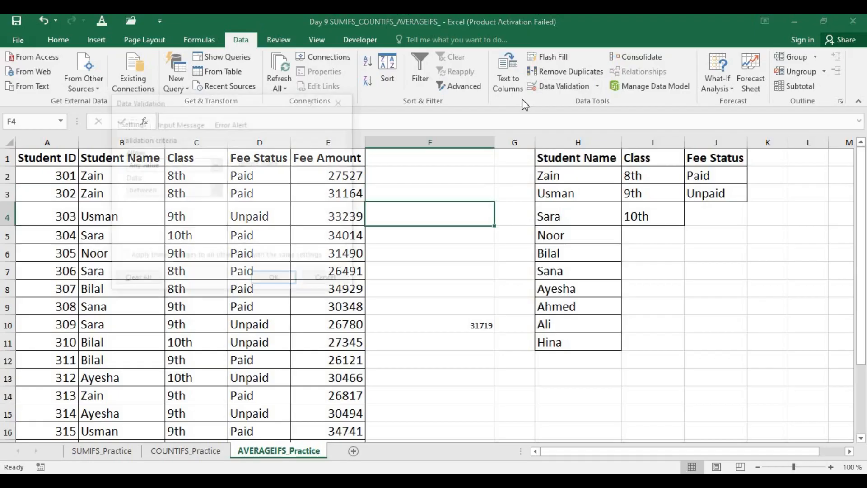
left_click(217, 166)
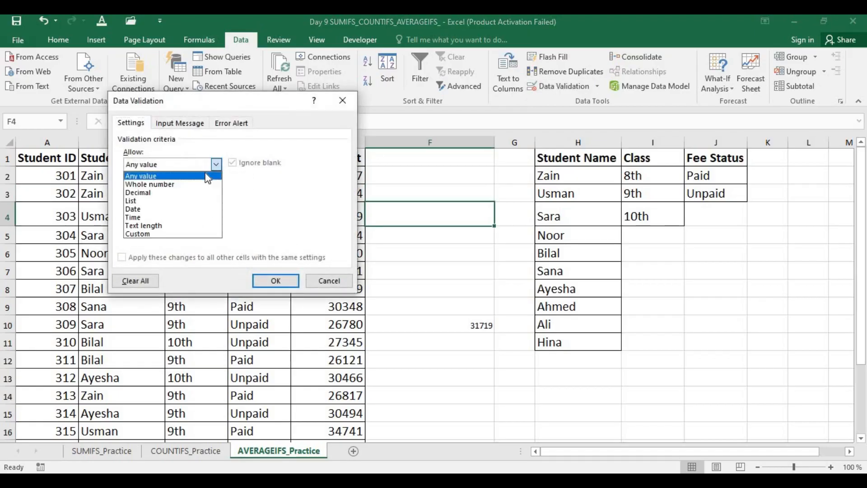
left_click(172, 200)
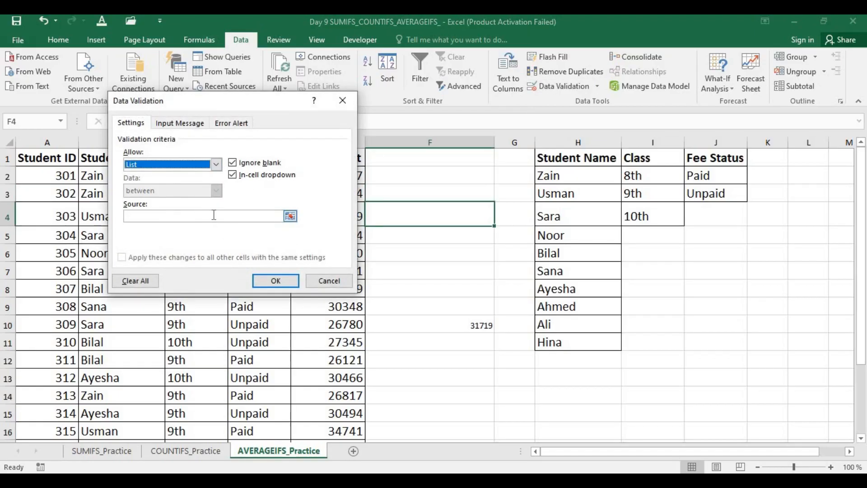
left_click(214, 215)
left_click_drag(640, 156, 648, 218)
left_click(286, 280)
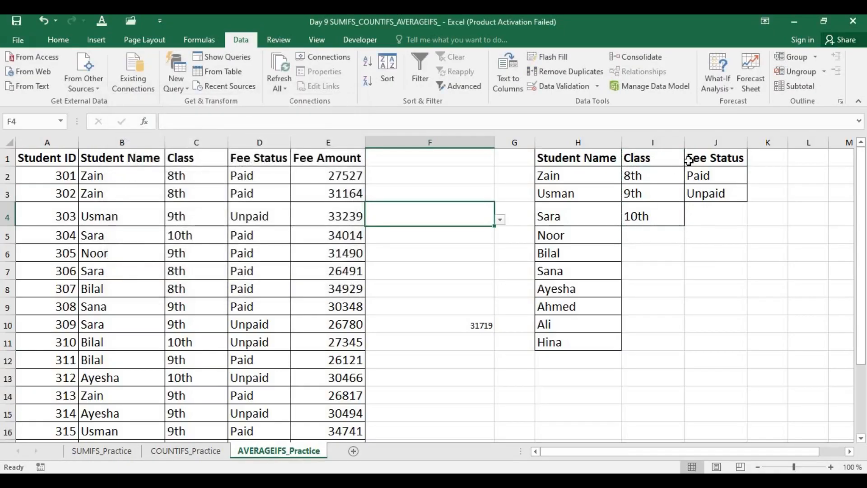
left_click(481, 237)
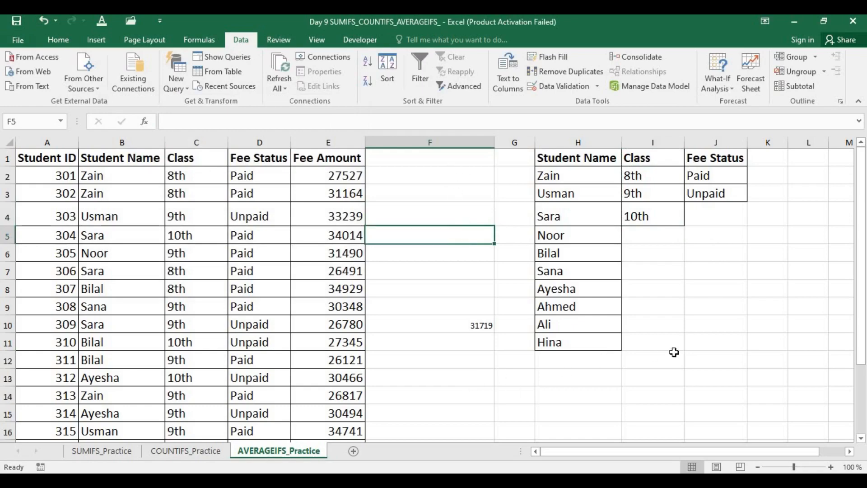
left_click(433, 378)
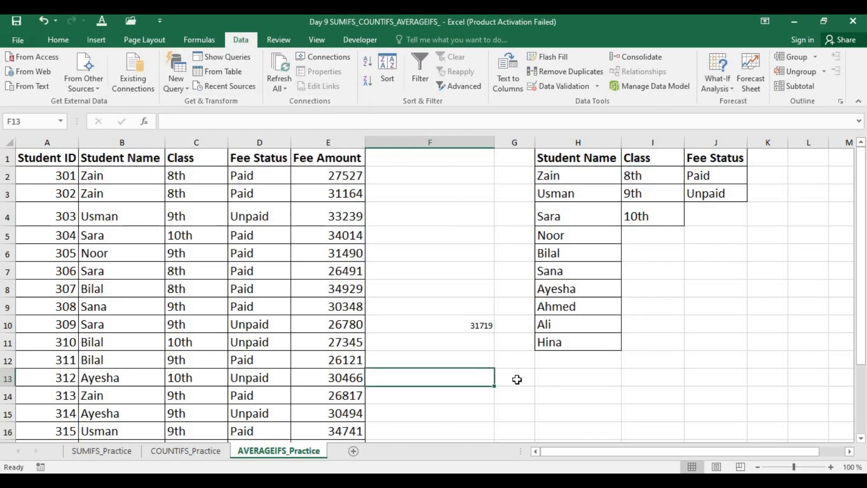
left_click(516, 378)
left_click(483, 214)
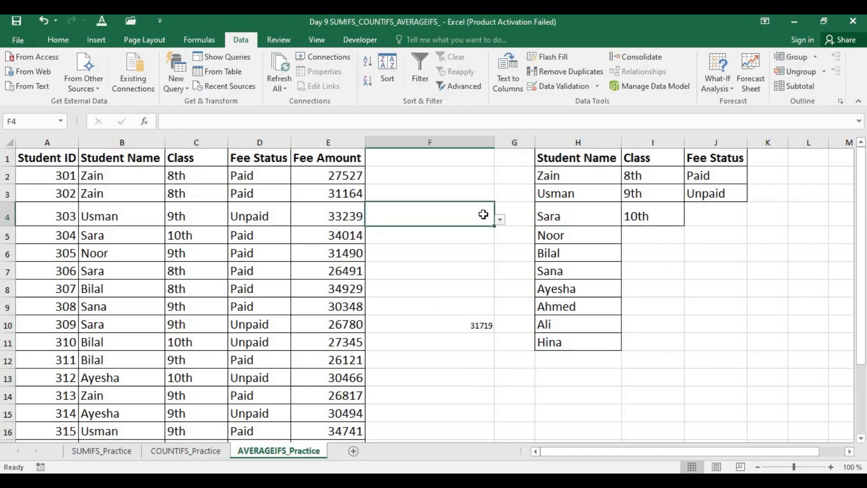
Add a List data validation dropdown to cell F5 with the Fee Status range J1:J3 as its source.
left_click(484, 237)
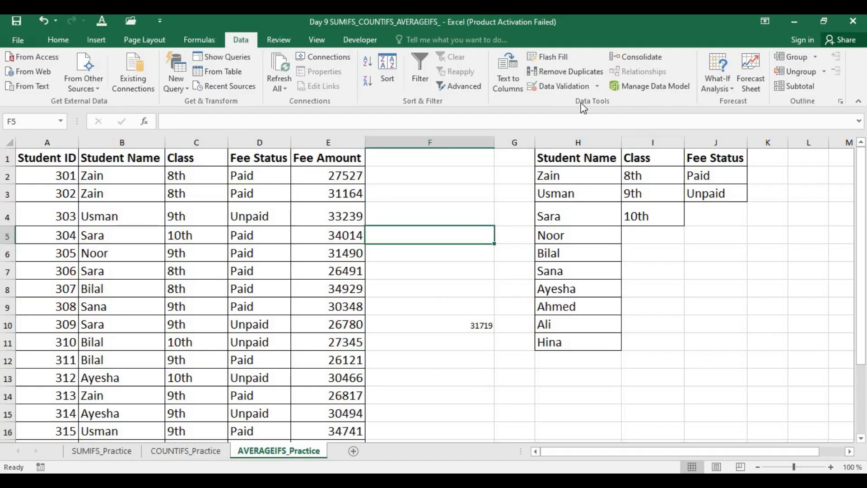
left_click(564, 85)
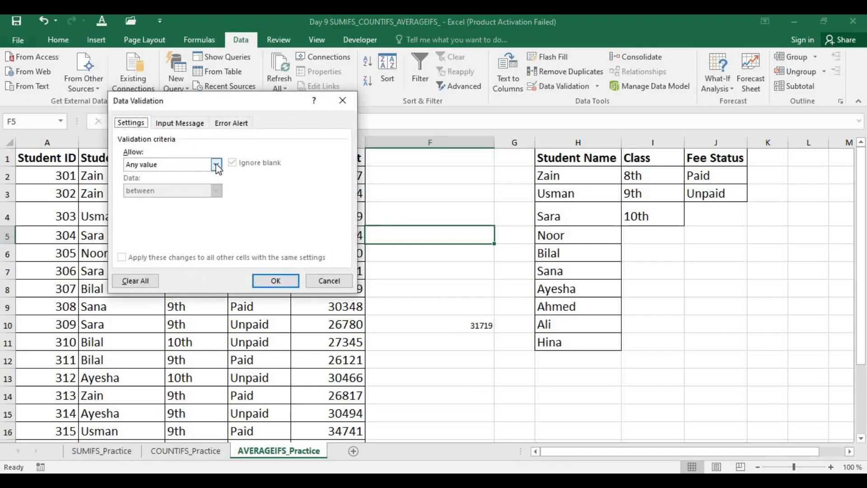
left_click(216, 164)
left_click(181, 209)
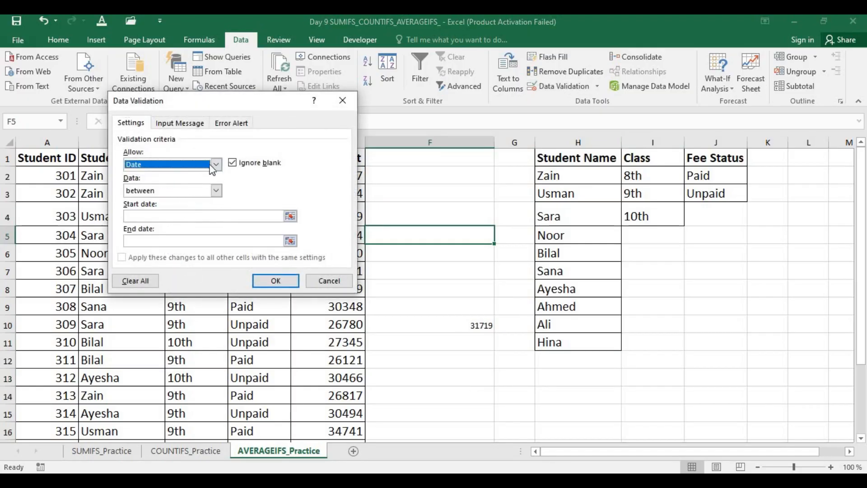
left_click(217, 164)
left_click(196, 200)
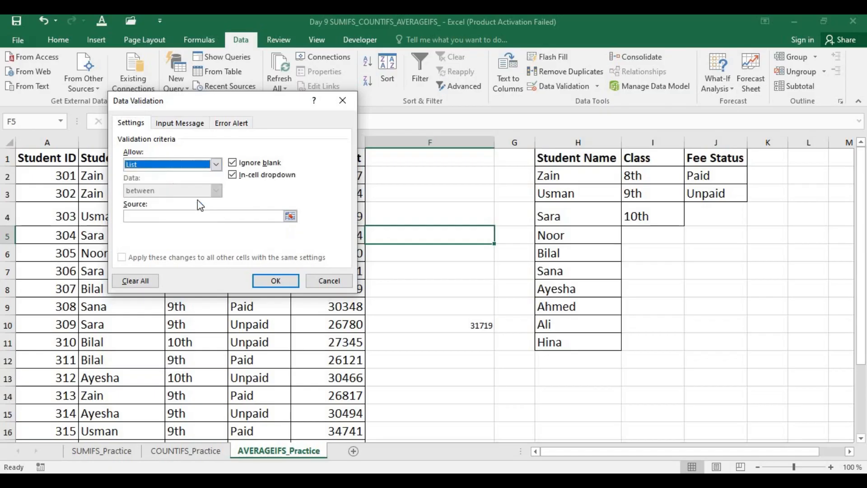
left_click(218, 215)
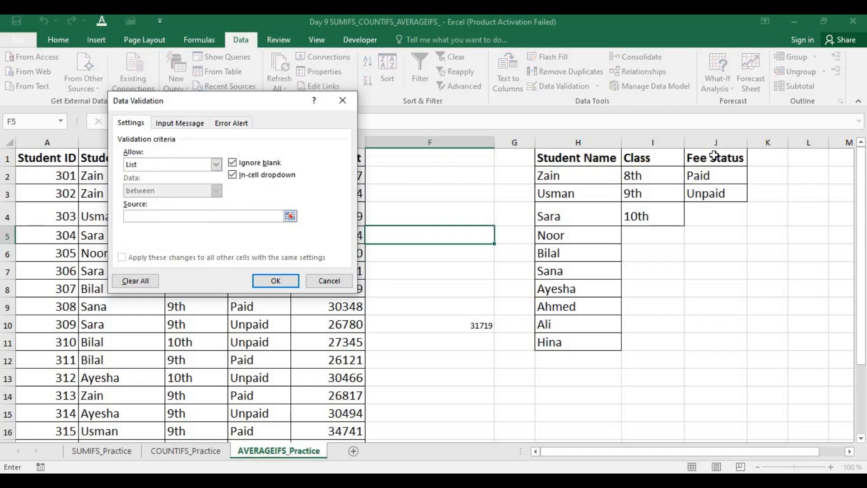
left_click_drag(713, 157, 717, 186)
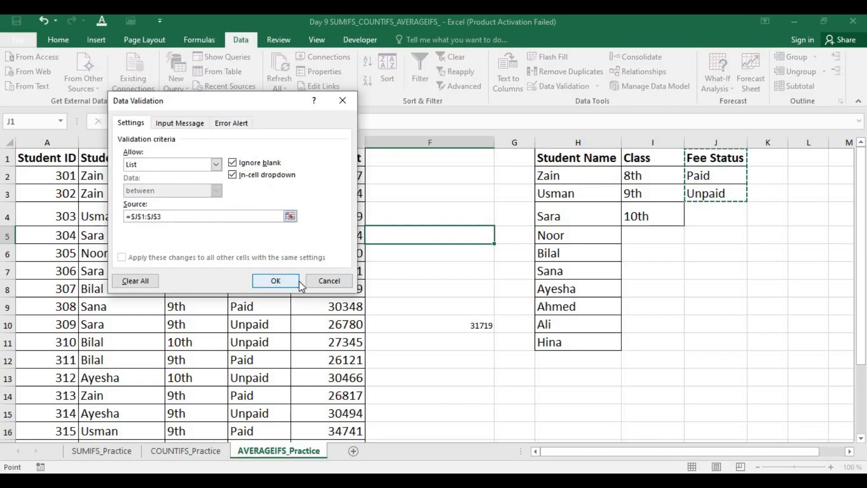
left_click(274, 281)
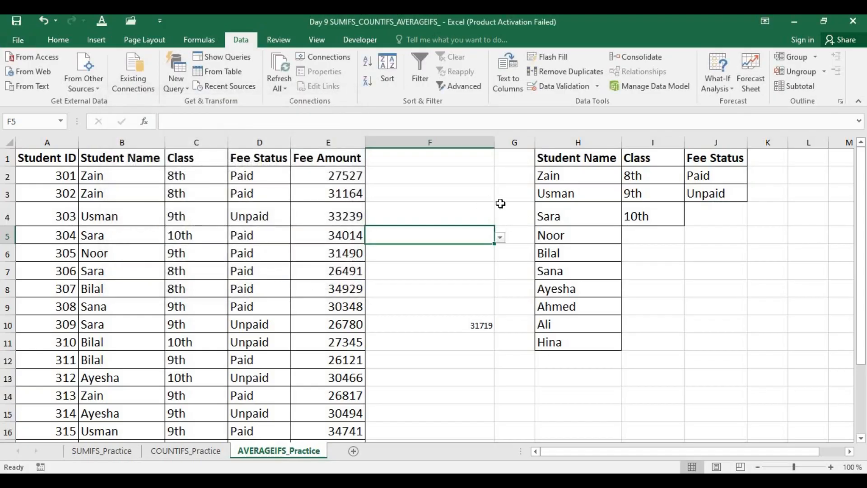
Choose the header entries from the dropdowns: Fee Status in F5, Class in F4 and Student Name in F3.
left_click(501, 237)
left_click(466, 248)
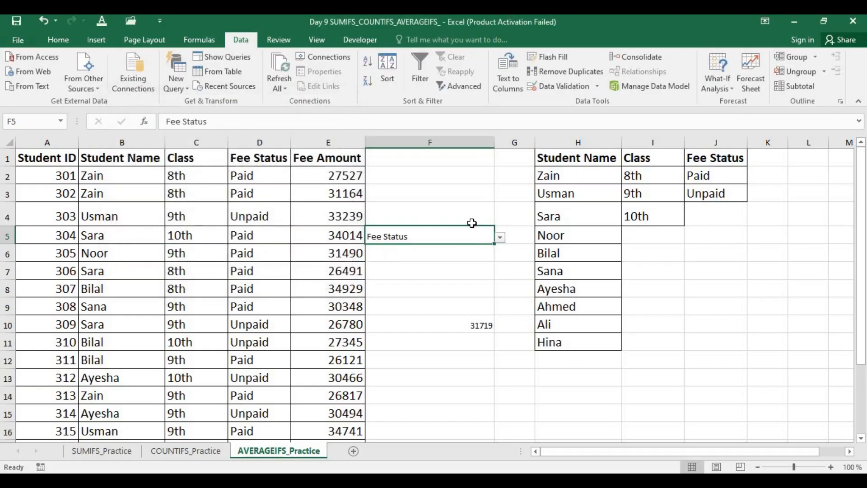
left_click(499, 220)
left_click(499, 219)
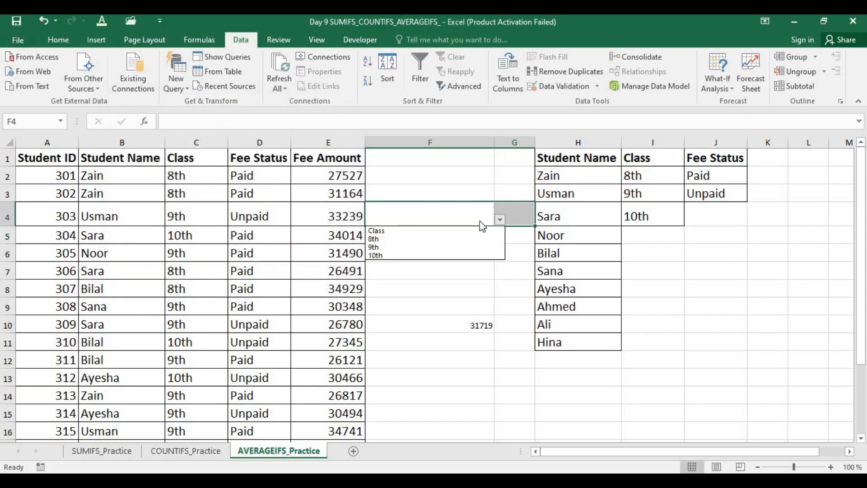
left_click(459, 231)
left_click(475, 195)
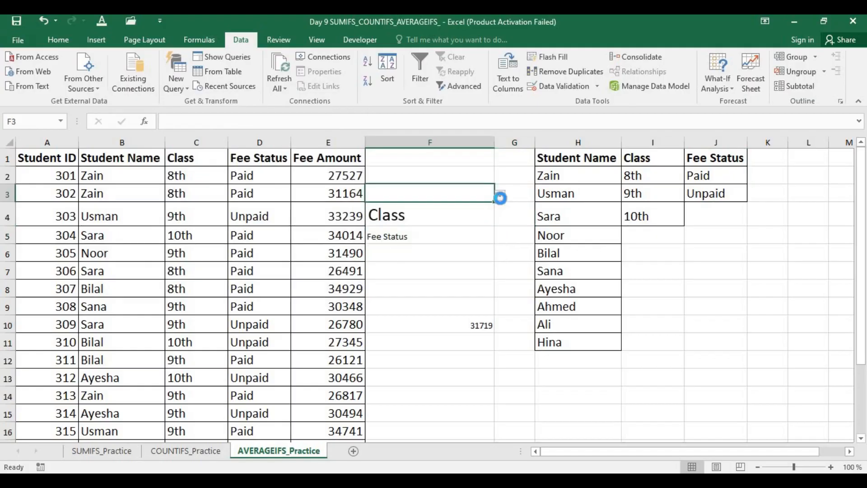
left_click(500, 195)
left_click(456, 207)
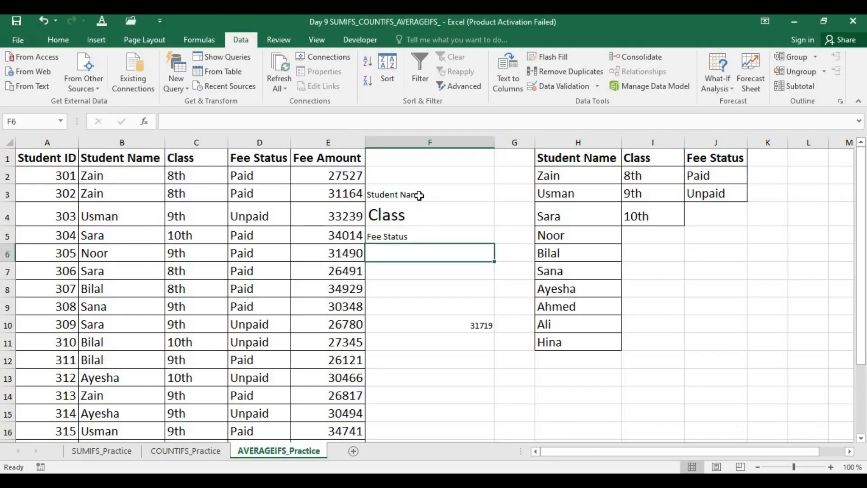
Format the dropdown cells F3:F5 with font size 16, a light orange fill and borders.
left_click(418, 236, "shift")
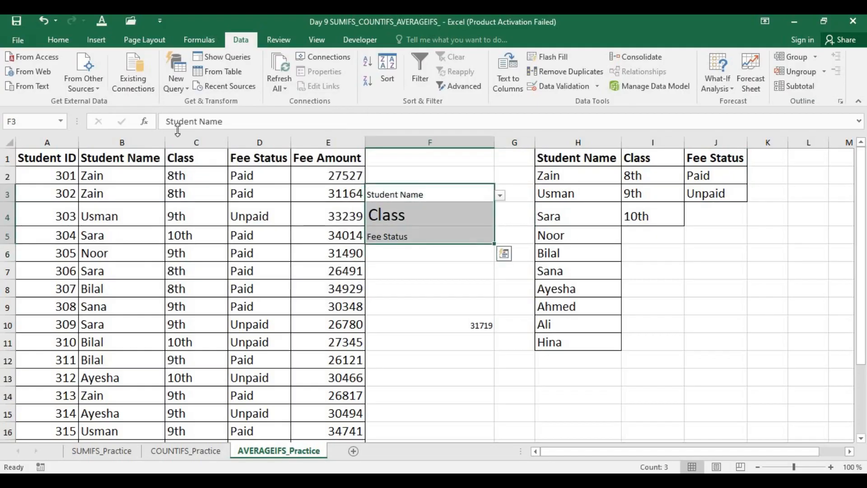
left_click(58, 40)
left_click(207, 61)
left_click(208, 61)
left_click(207, 61)
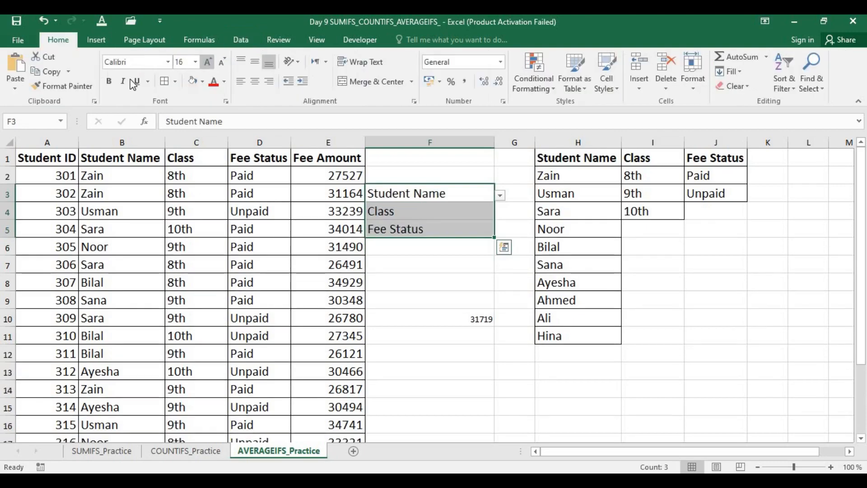
left_click(193, 83)
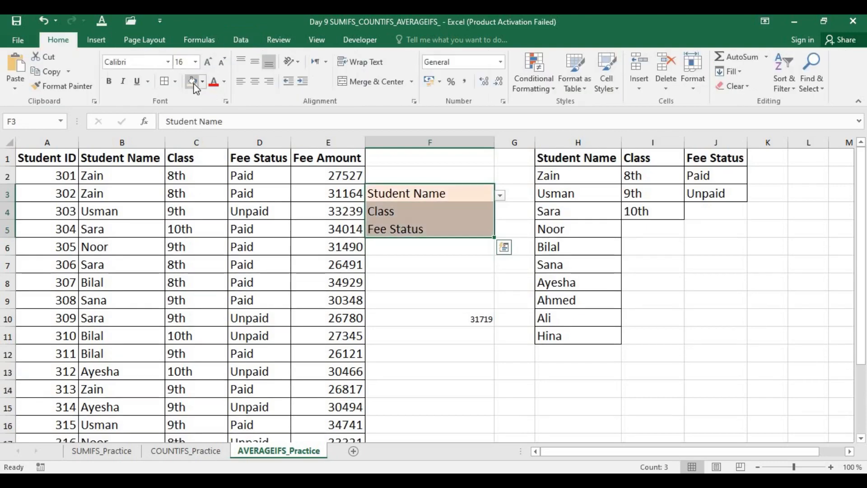
left_click(165, 82)
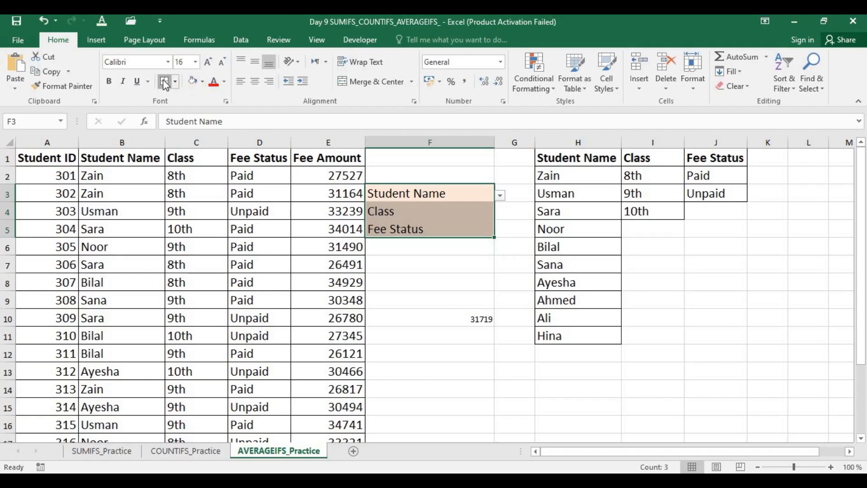
left_click(449, 285)
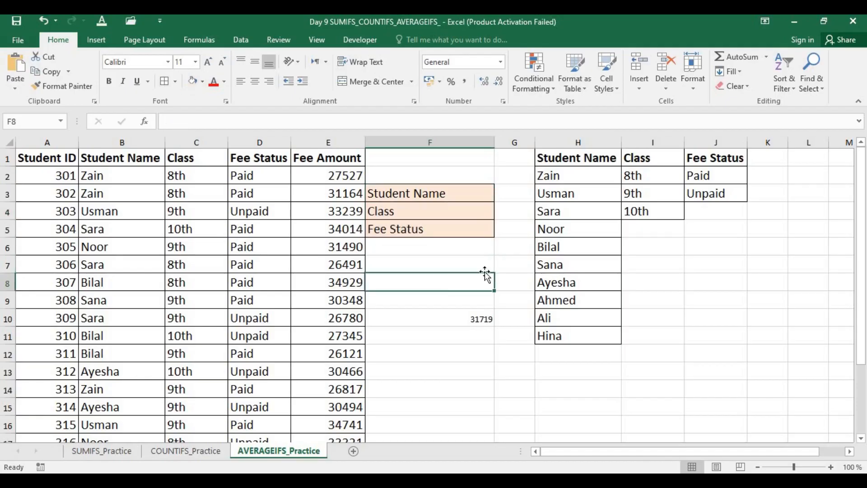
left_click(472, 321)
double_click(473, 319)
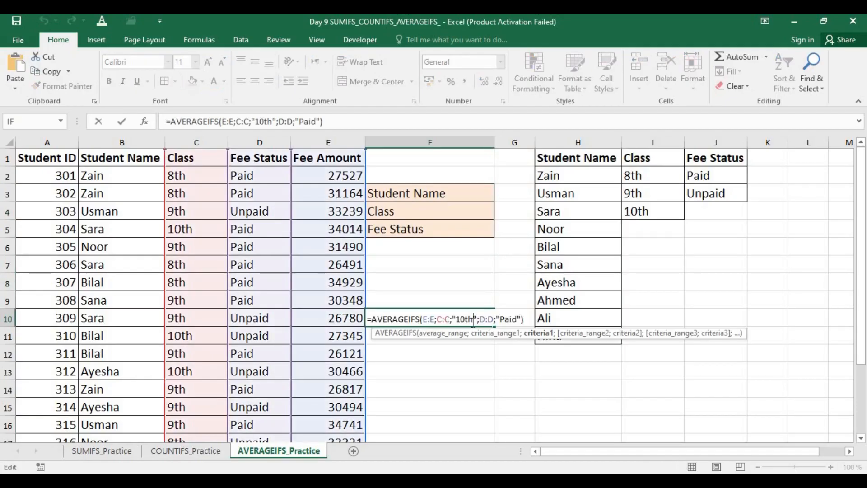
key("Return")
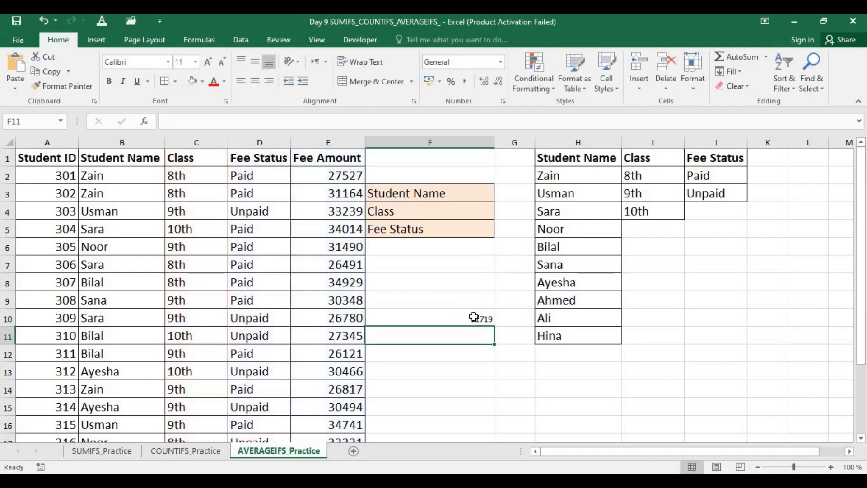
Format the AVERAGEIFS result in cell F10 with font size 20, bold text and a light orange fill.
left_click(449, 312)
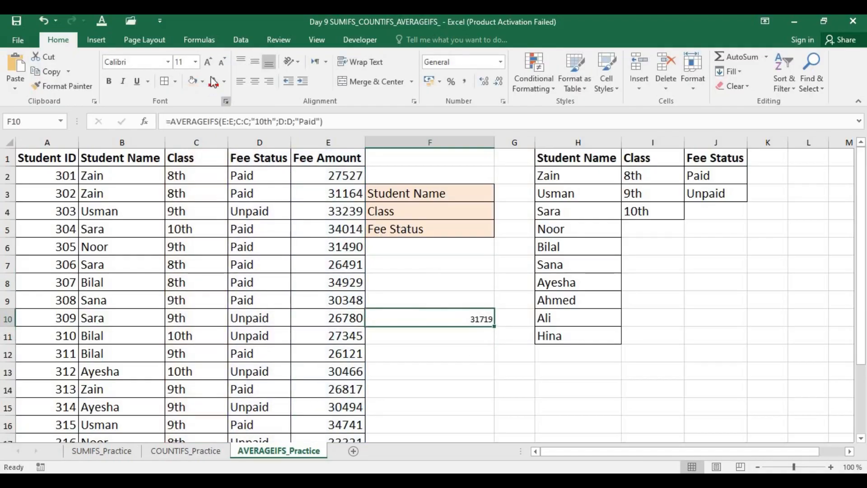
left_click(209, 62)
left_click(209, 62)
left_click(208, 62)
left_click(209, 61)
left_click(208, 62)
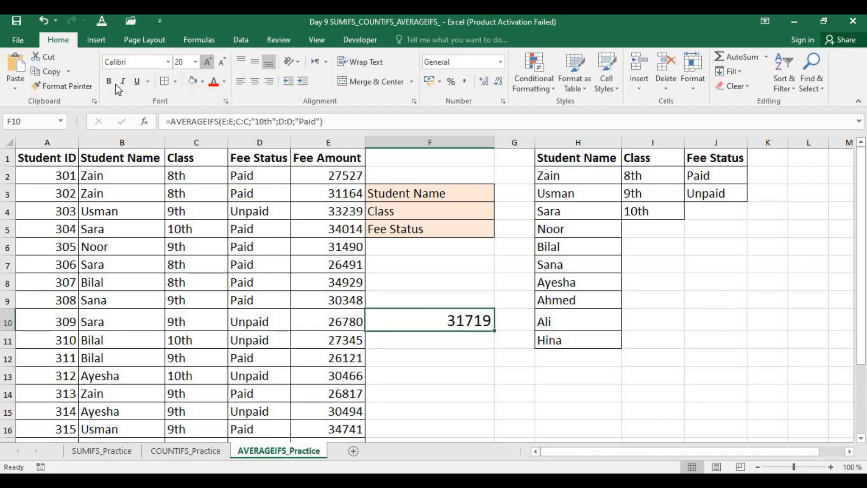
left_click(109, 82)
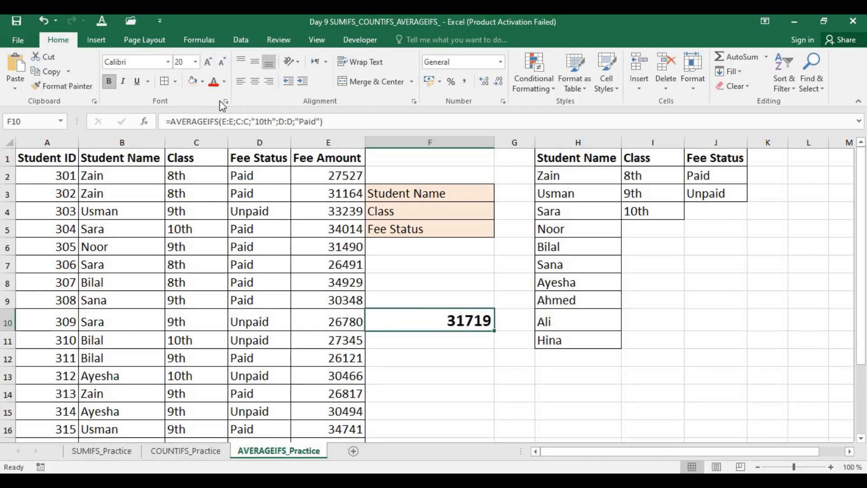
left_click(196, 86)
left_click(361, 229)
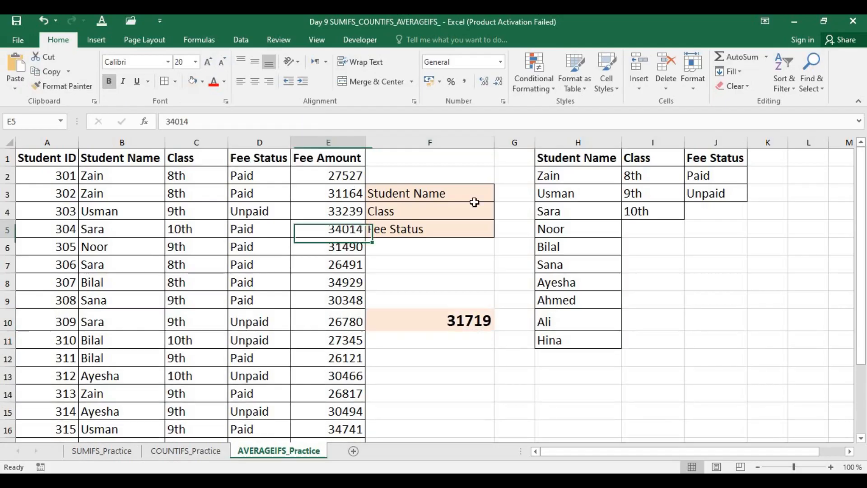
Rebuild the AVERAGEIFS formula in F10 with average range E:E and first criteria range C:C matching "9th".
left_click(472, 191)
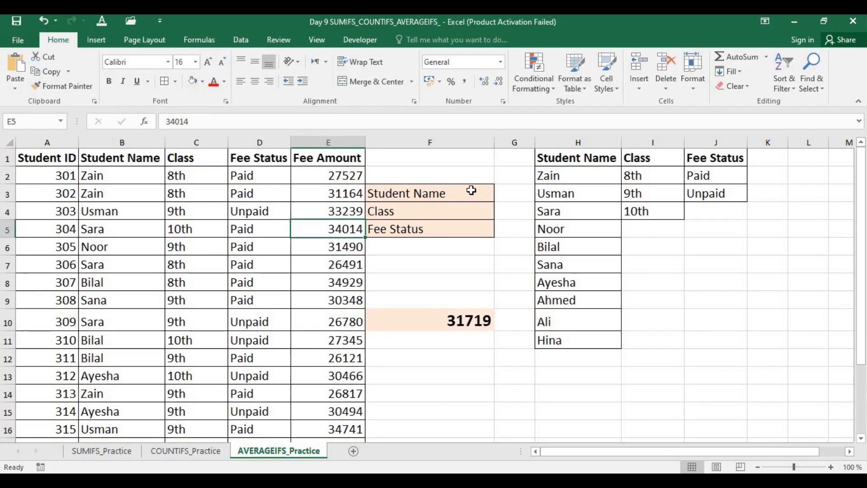
double_click(457, 321)
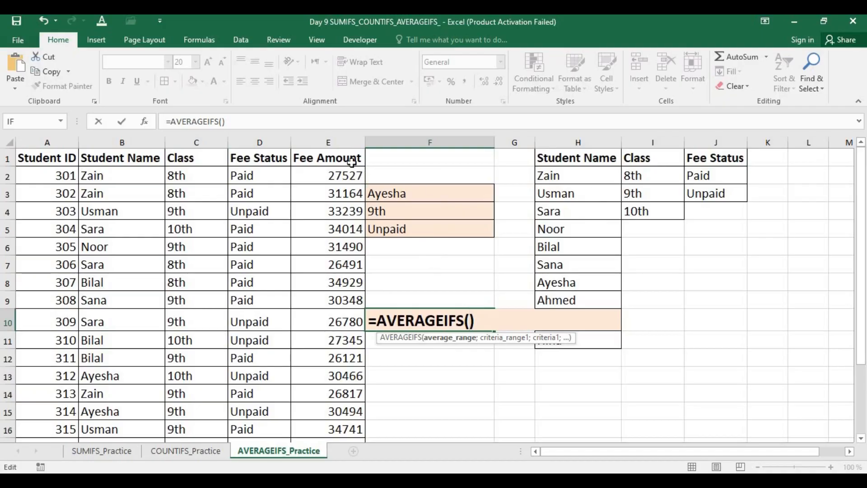
left_click(342, 140)
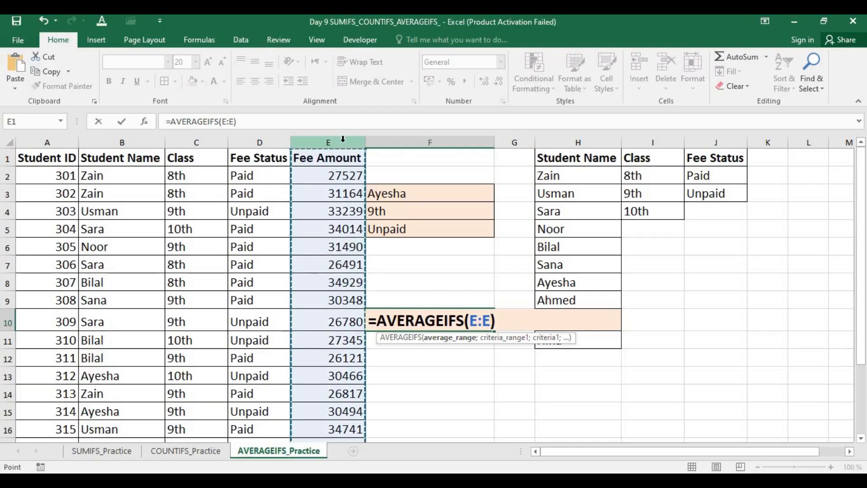
type(";")
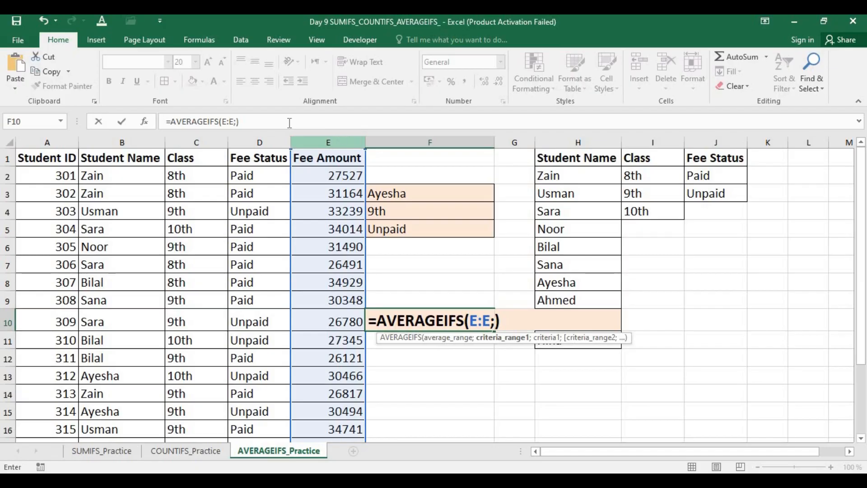
left_click(205, 142)
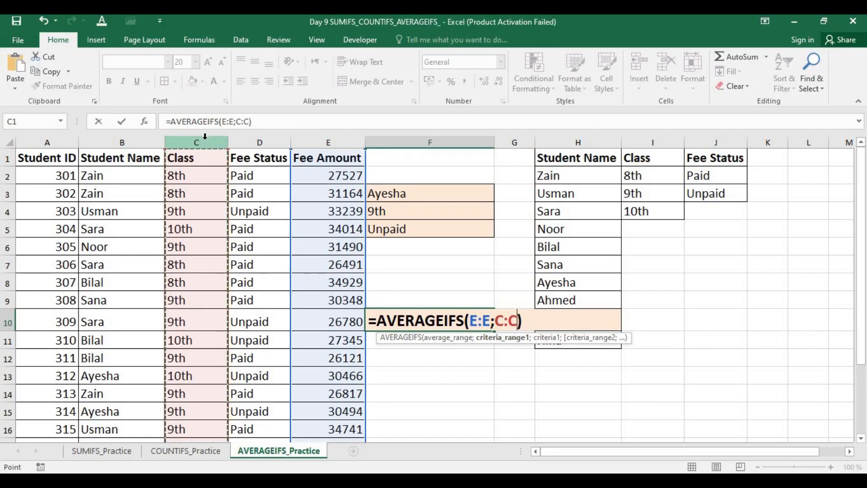
type(";\"")
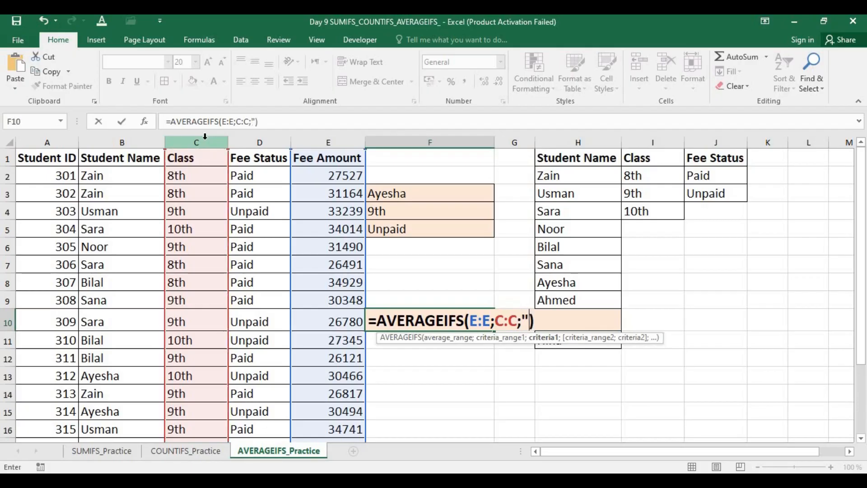
type("9th")
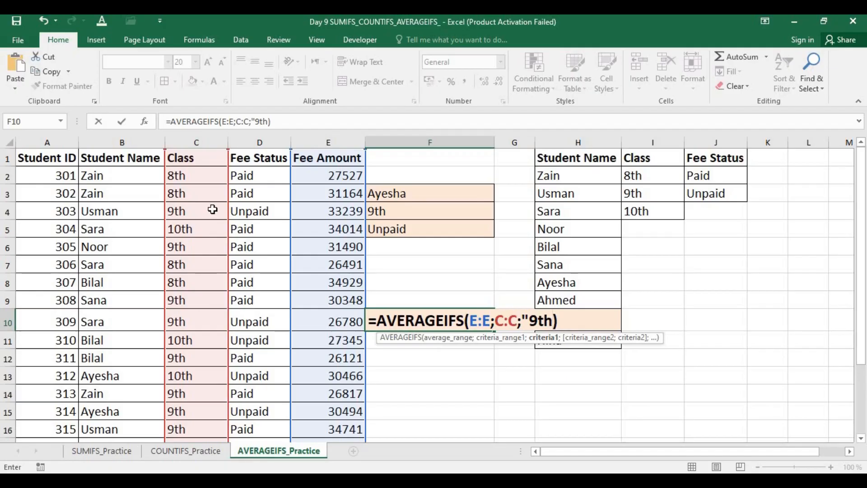
type("\";")
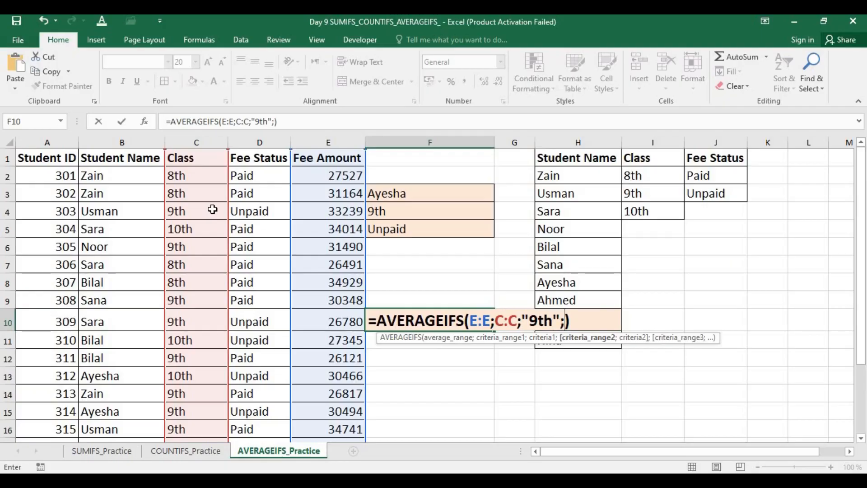
Add the Fee Status column D:D with criterion "Paid" to the AVERAGEIFS formula in F10 and enter it.
left_click(266, 137)
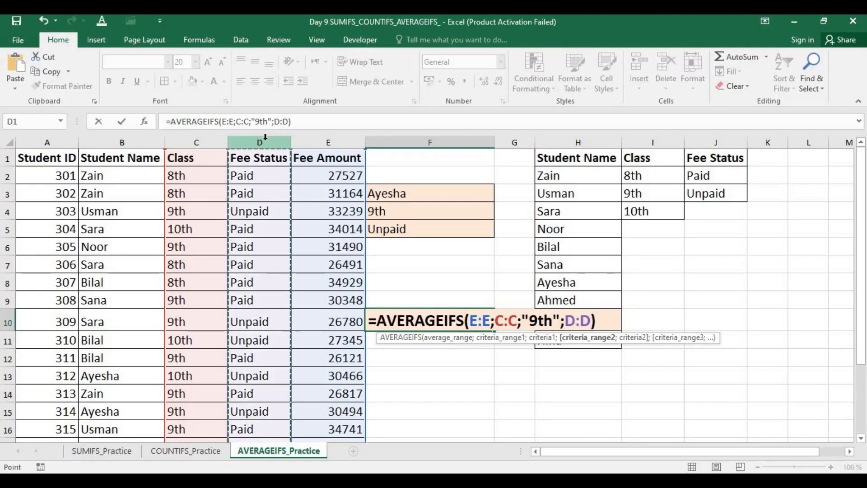
type(";")
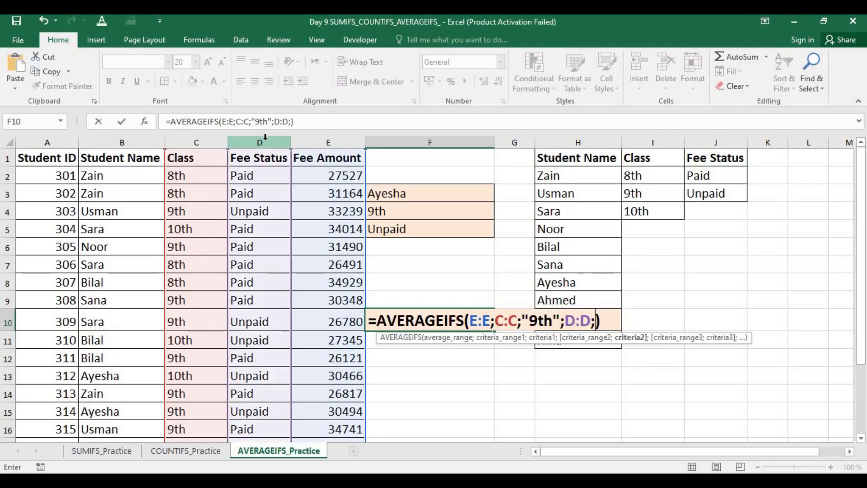
type("\"")
type("Paid")
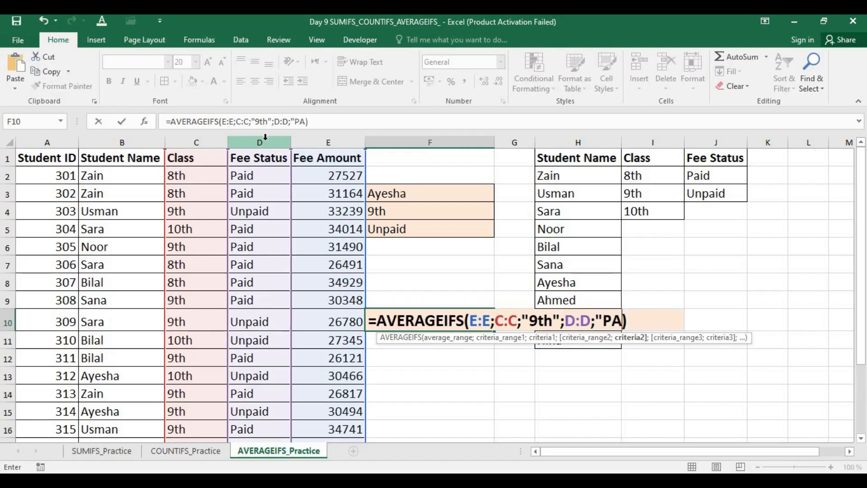
key("BackSpace")
type("d")
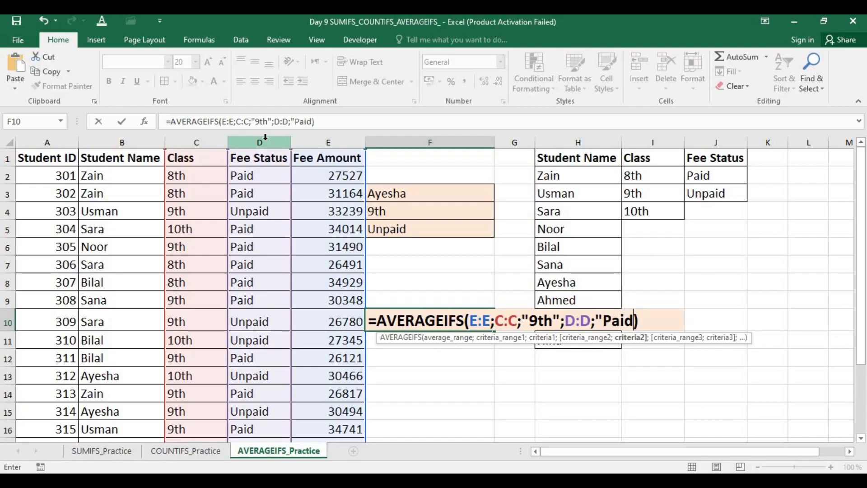
type("\"")
key("Return")
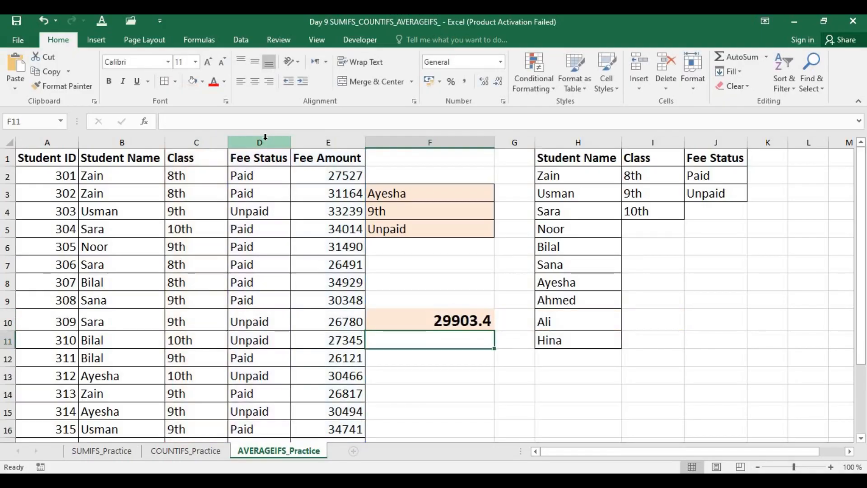
Replace the typed criteria in the F10 formula with cell references: F4 for "9th" and F5 for "Paid".
left_click(452, 321)
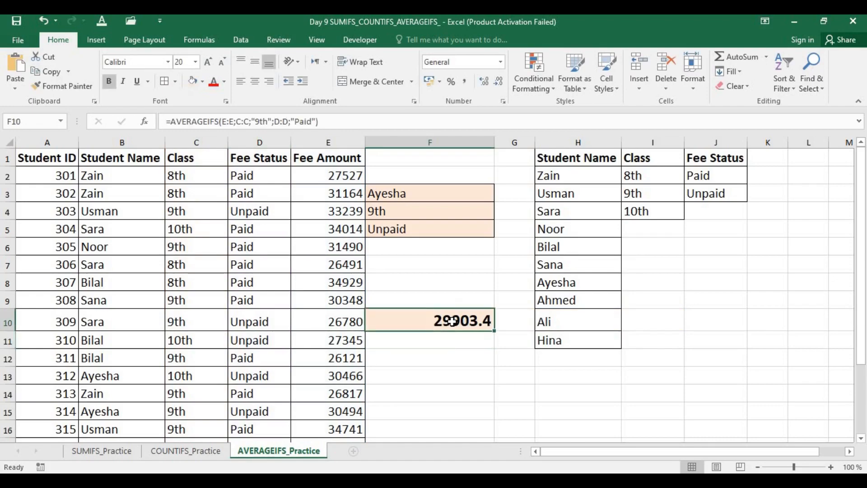
double_click(451, 321)
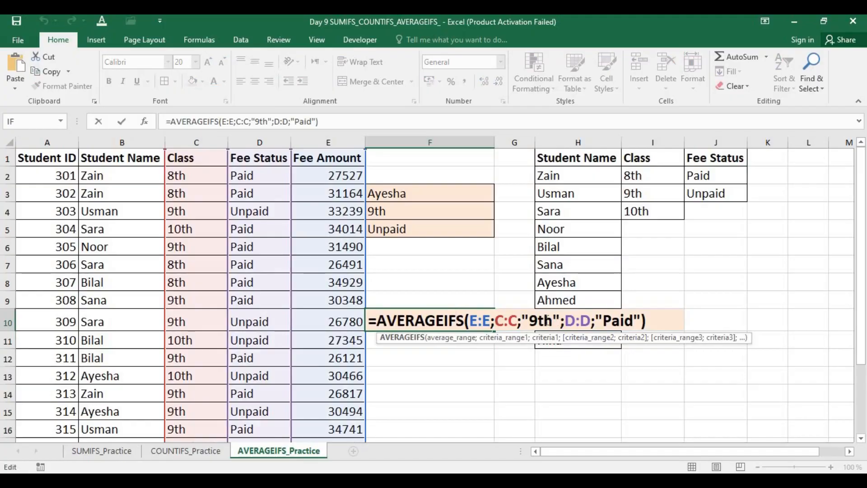
left_click_drag(560, 321, 523, 321)
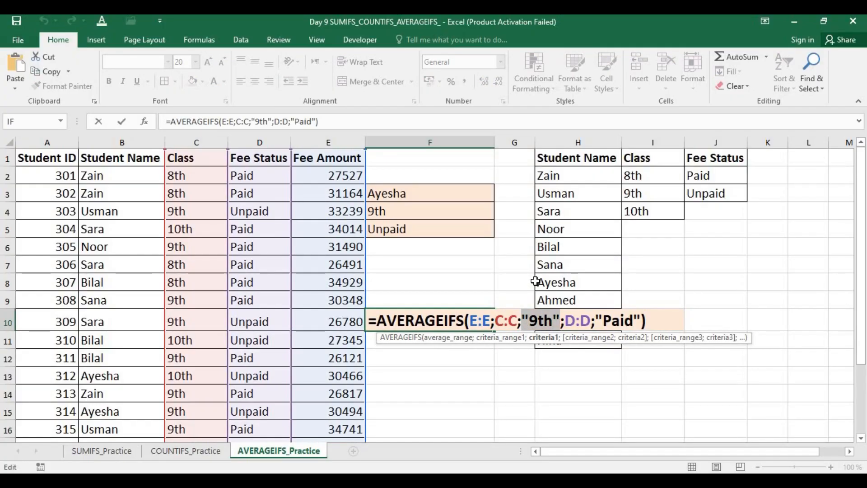
key("BackSpace")
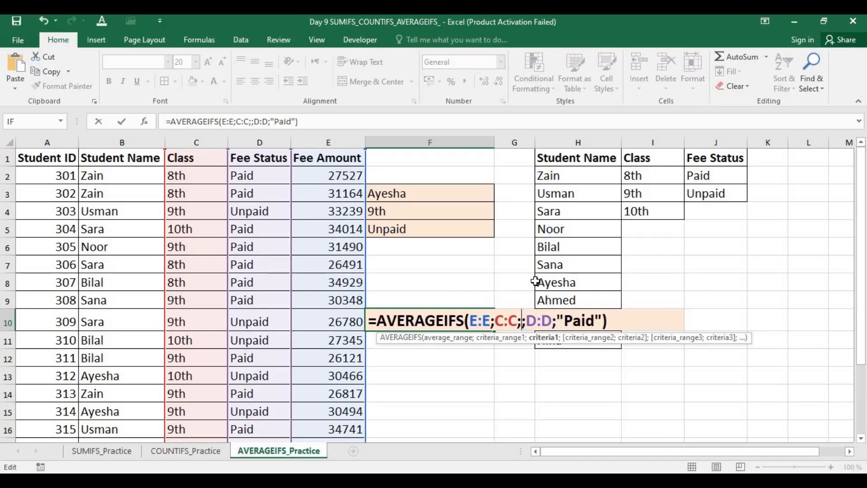
left_click(440, 212)
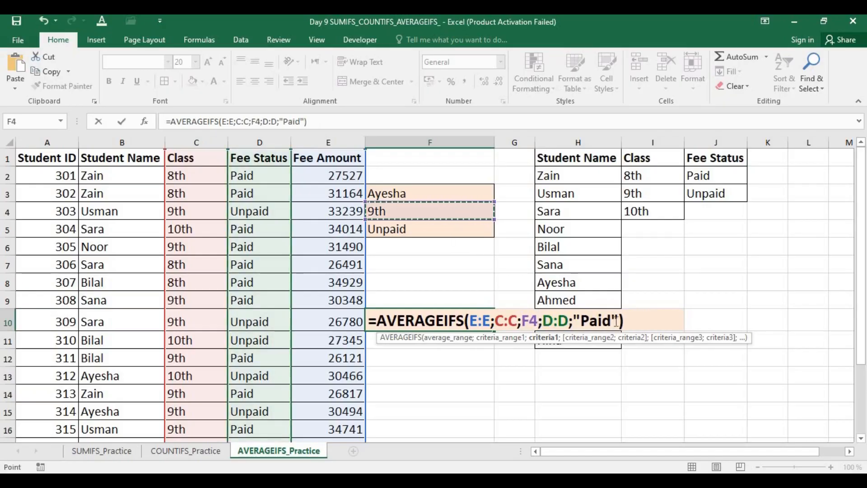
left_click_drag(615, 320, 572, 320)
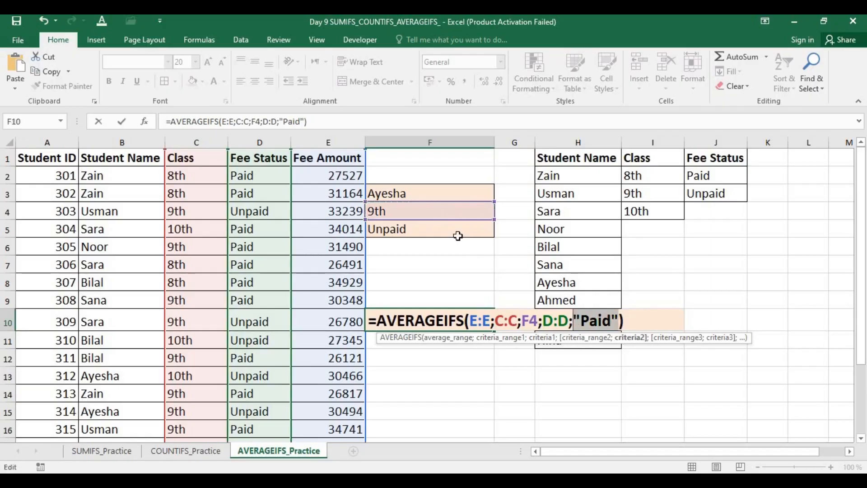
left_click(425, 229)
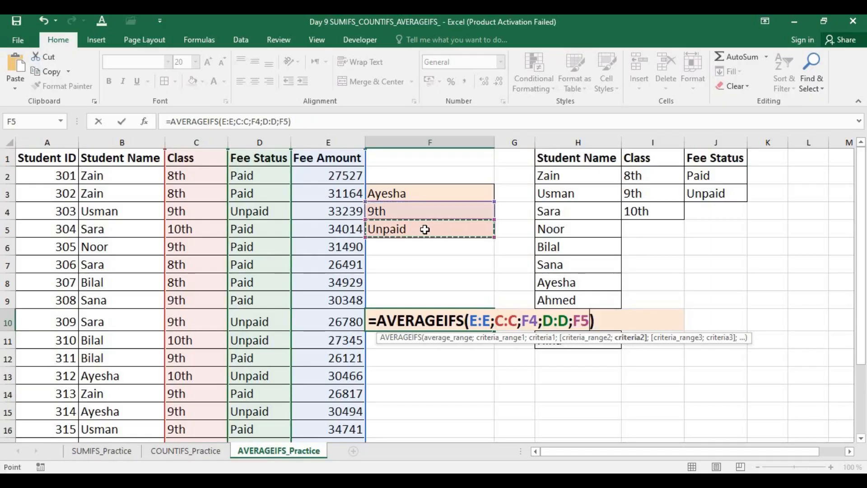
key("Return")
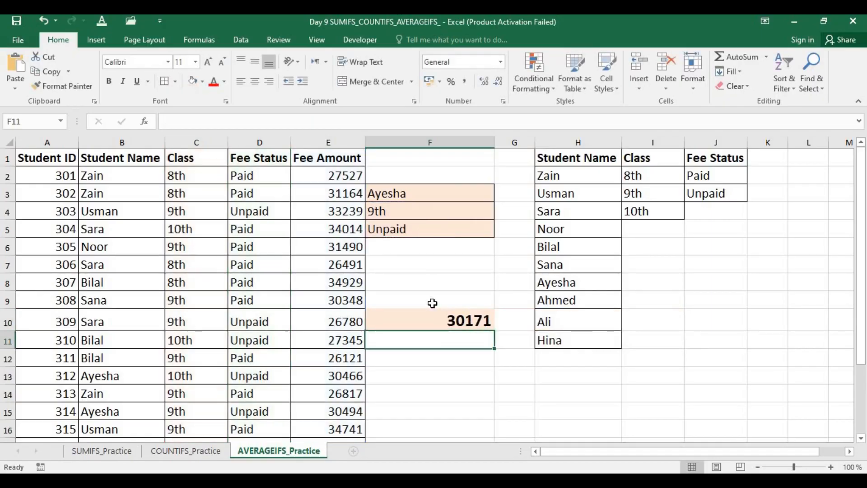
left_click(431, 319)
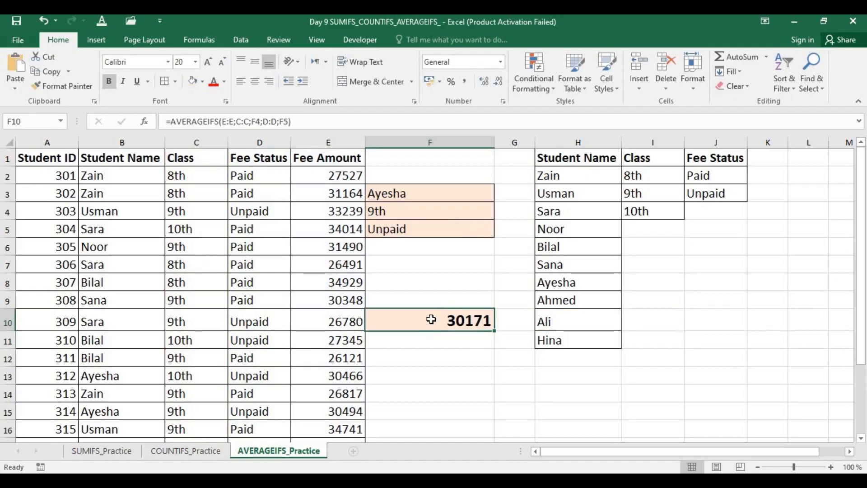
Test the AVERAGEIFS formula by choosing 8th and 10th in the Class dropdown in F4.
left_click(430, 213)
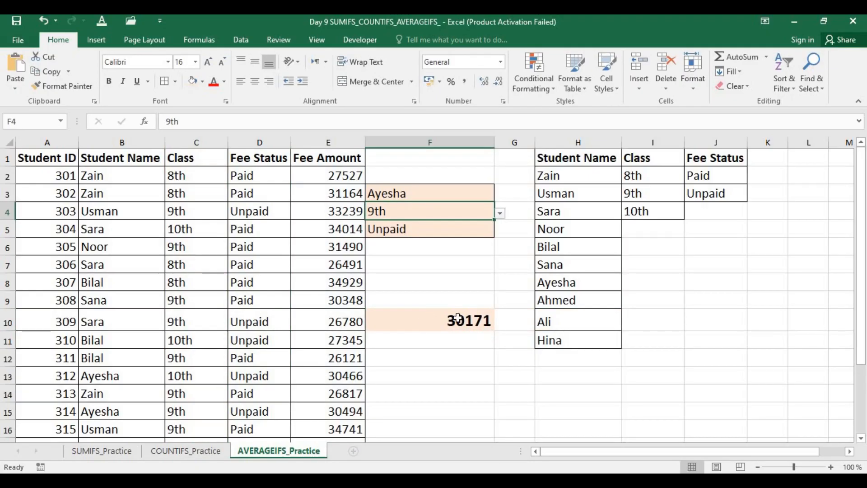
left_click(500, 214)
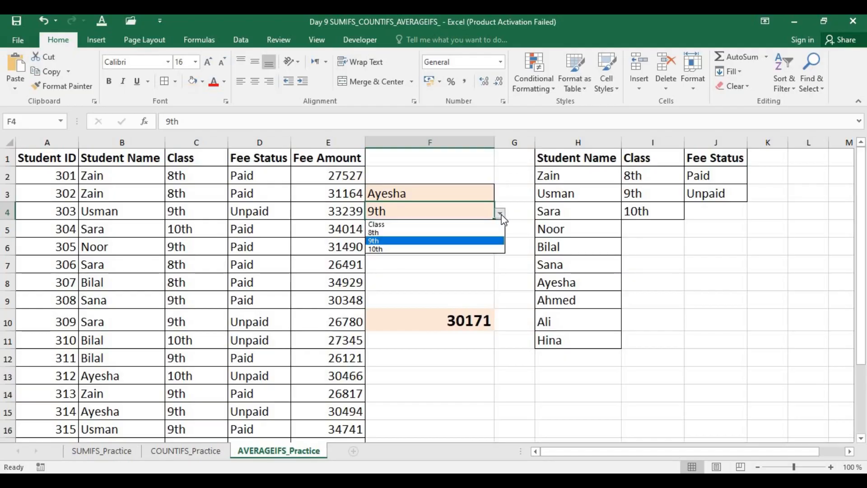
left_click(454, 233)
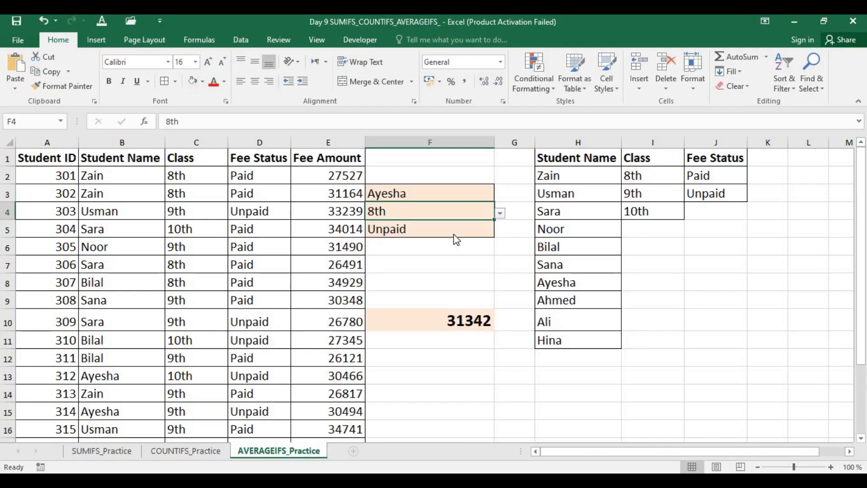
left_click(500, 213)
left_click(474, 249)
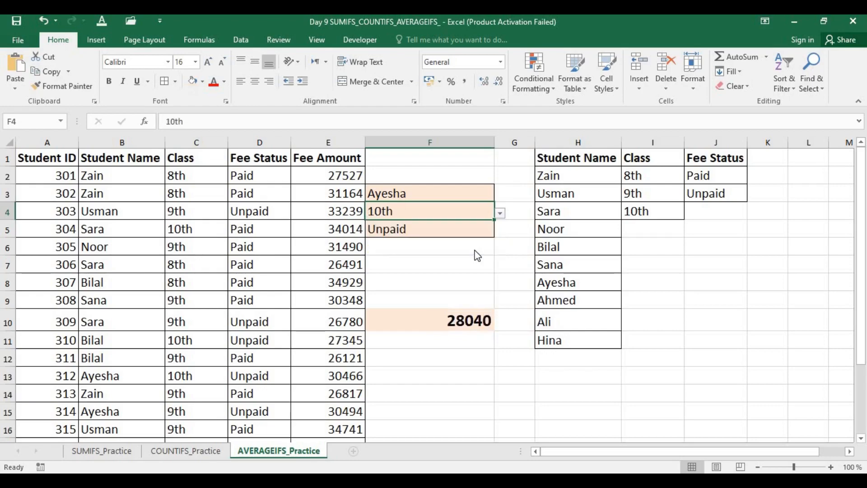
Choose Paid in the Fee Status dropdown in F5.
left_click(467, 229)
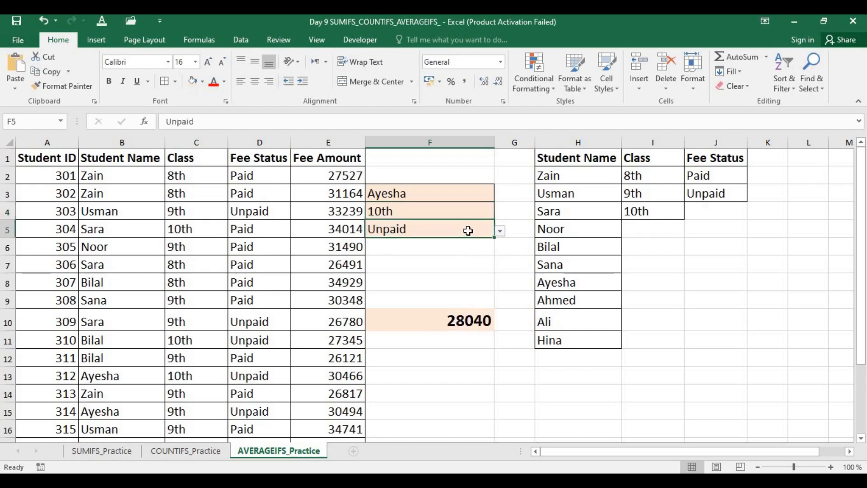
left_click(500, 232)
left_click(443, 250)
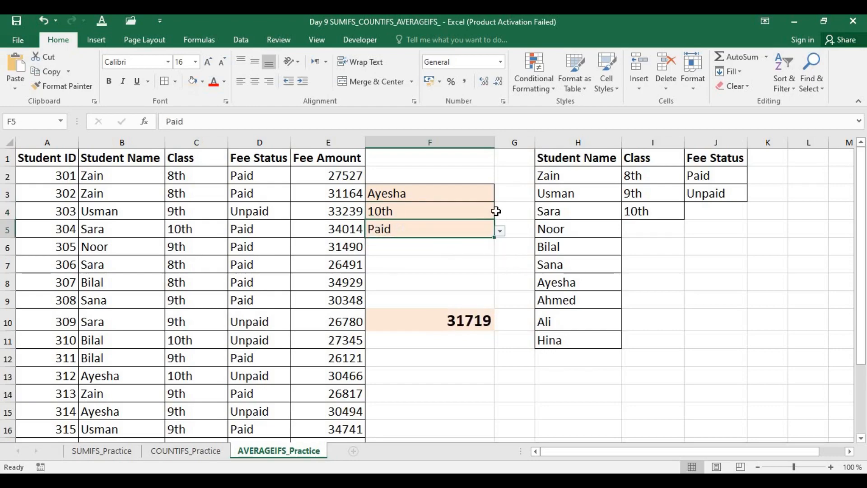
Test the Paid average by choosing 9th and 8th in the Class dropdown in F4.
left_click(488, 210)
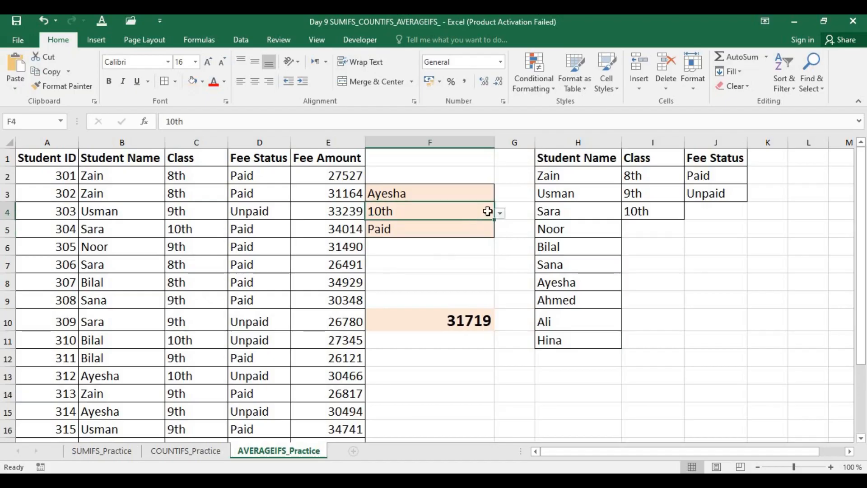
left_click(502, 213)
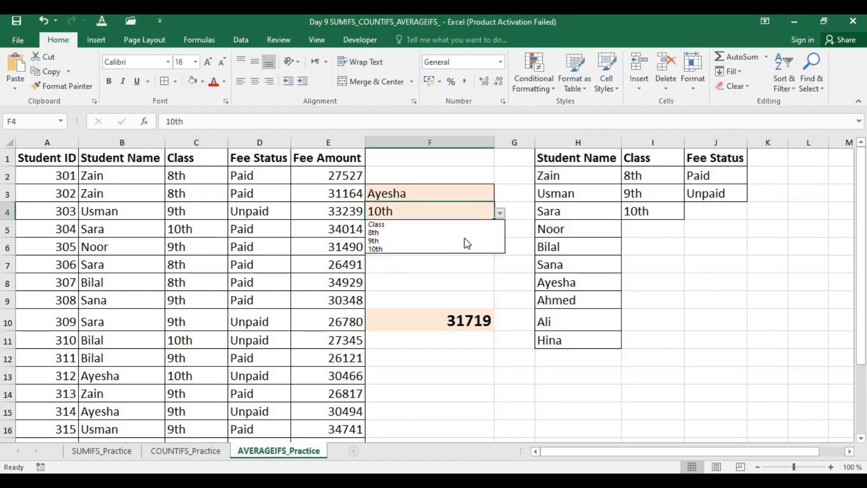
left_click(461, 239)
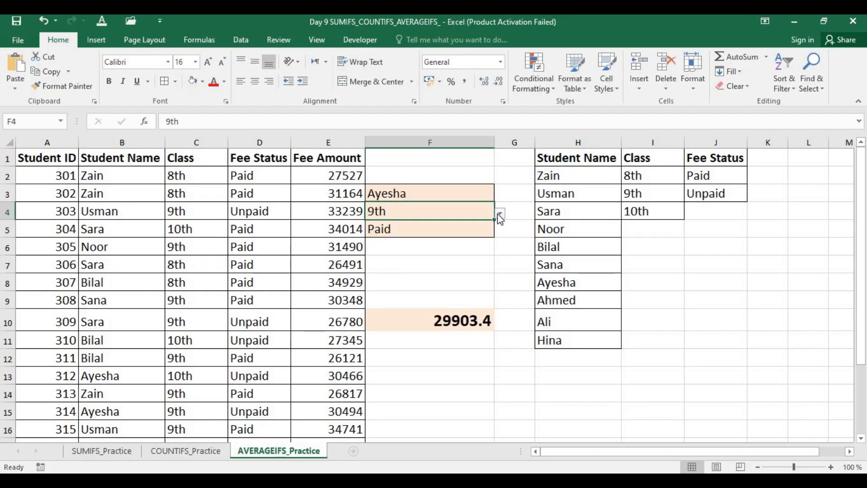
left_click(500, 214)
left_click(455, 226)
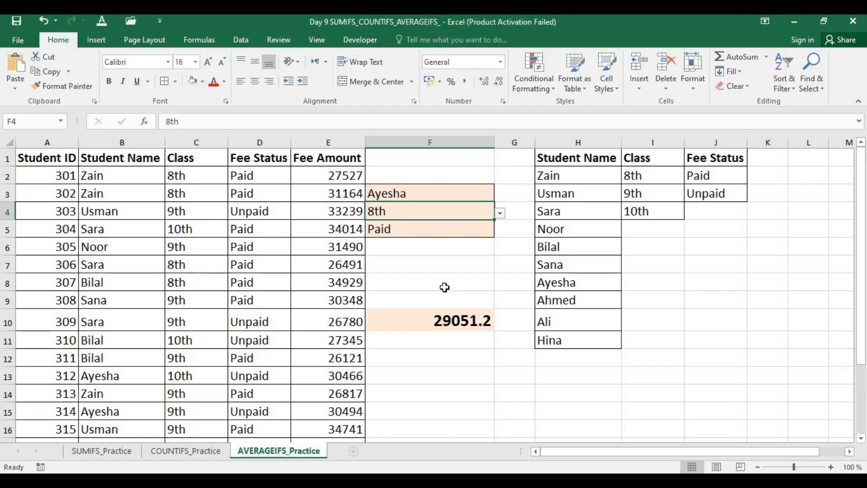
Review the list columns H:J on the SUMIFS_Practice sheet and the City dropdown in H8 on the COUNTIFS_Practice sheet.
left_click(112, 449)
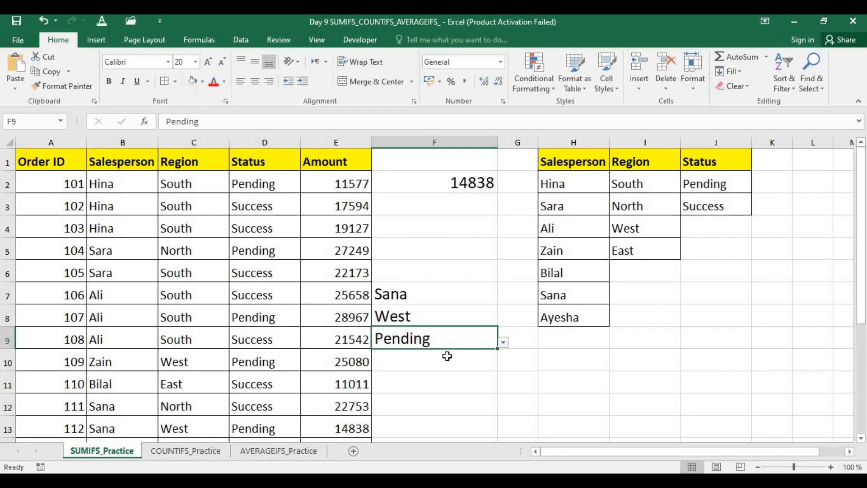
left_click_drag(573, 142, 732, 146)
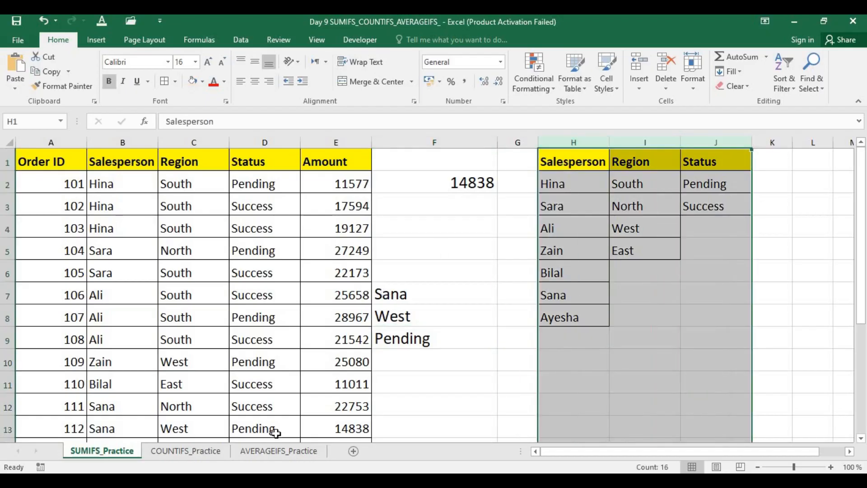
left_click(190, 449)
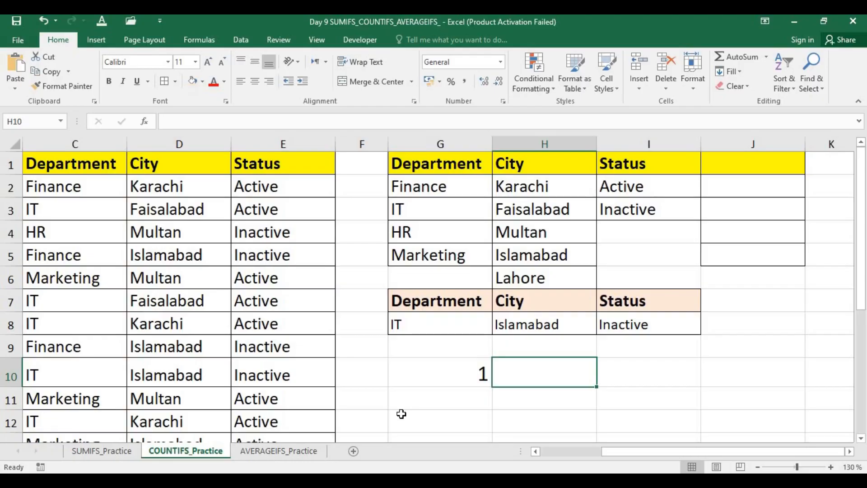
left_click(559, 327)
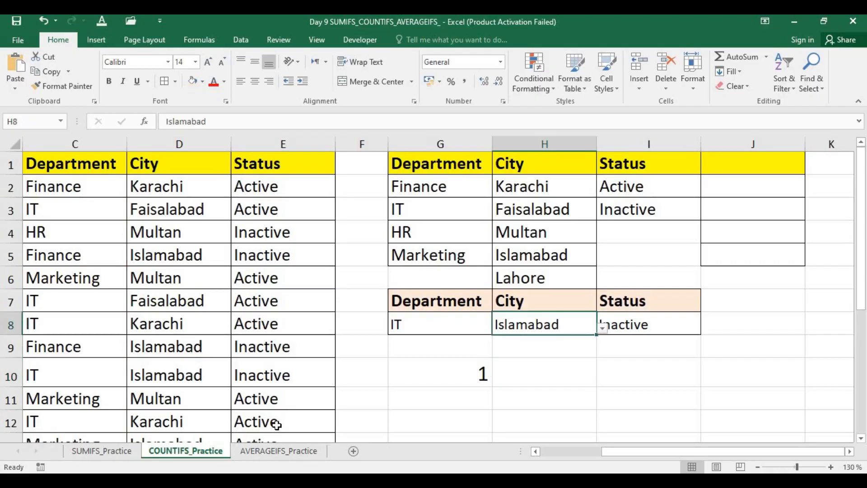
On the AVERAGEIFS_Practice sheet, choose 9th in the Class dropdown in F4 and open the Student Name list in F3.
left_click(271, 451)
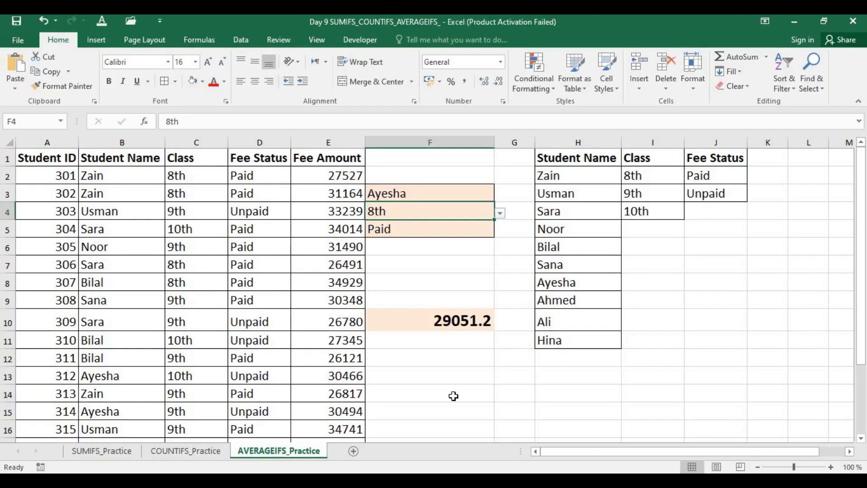
left_click(500, 213)
left_click(469, 235)
left_click(480, 188)
left_click(500, 195)
left_click(449, 234)
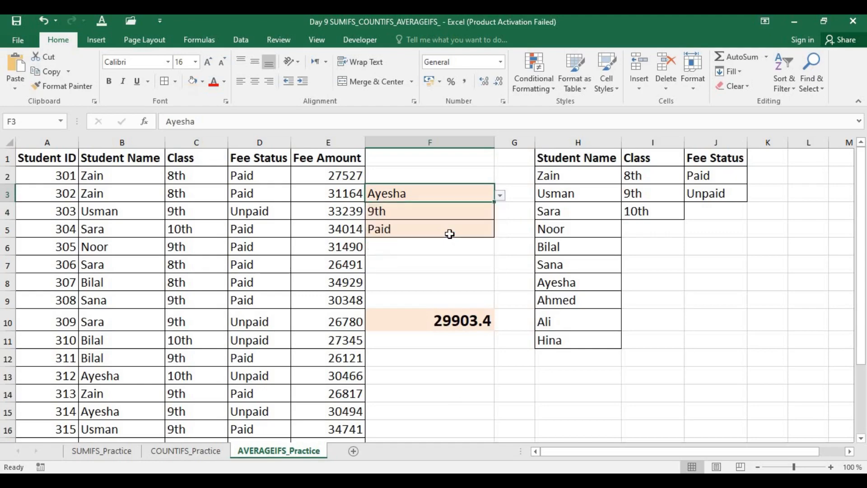